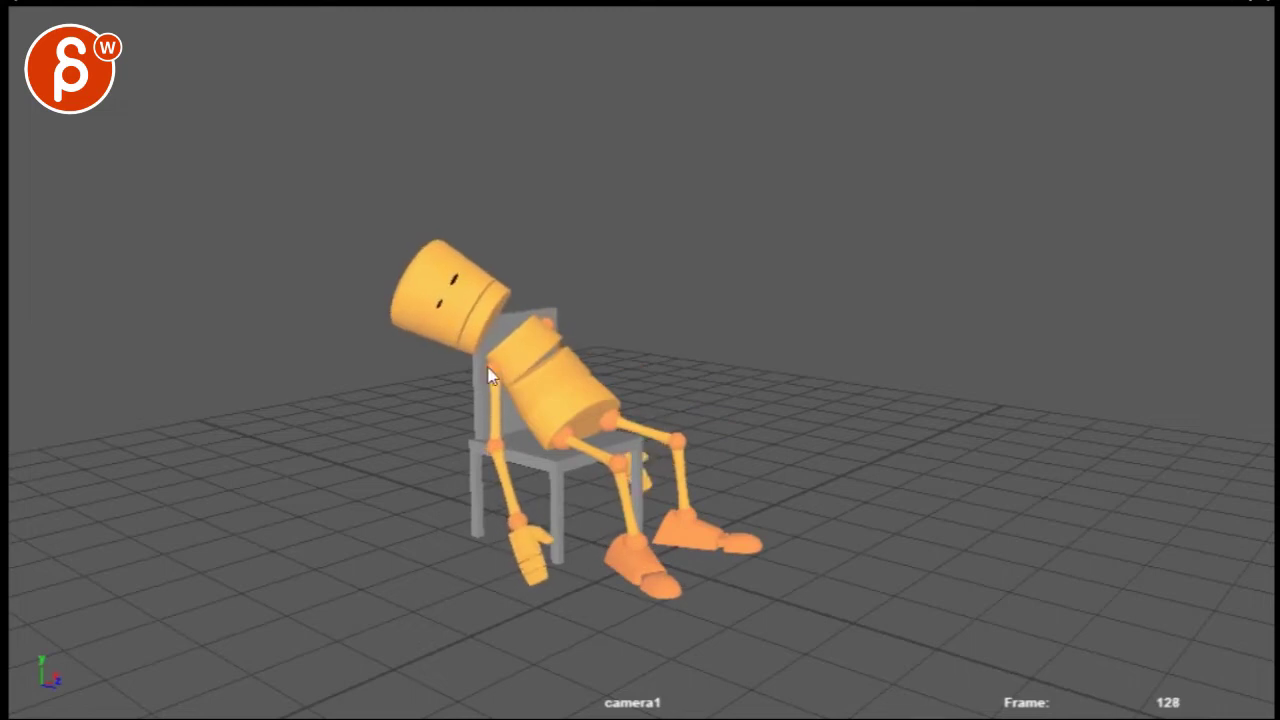
Annotate the frame 128 pose with red strokes along the back and circles around the head and torso, and clear them.
{"action": "left_click_drag", "start_coordinate": [503, 345], "coordinate": [530, 360]}
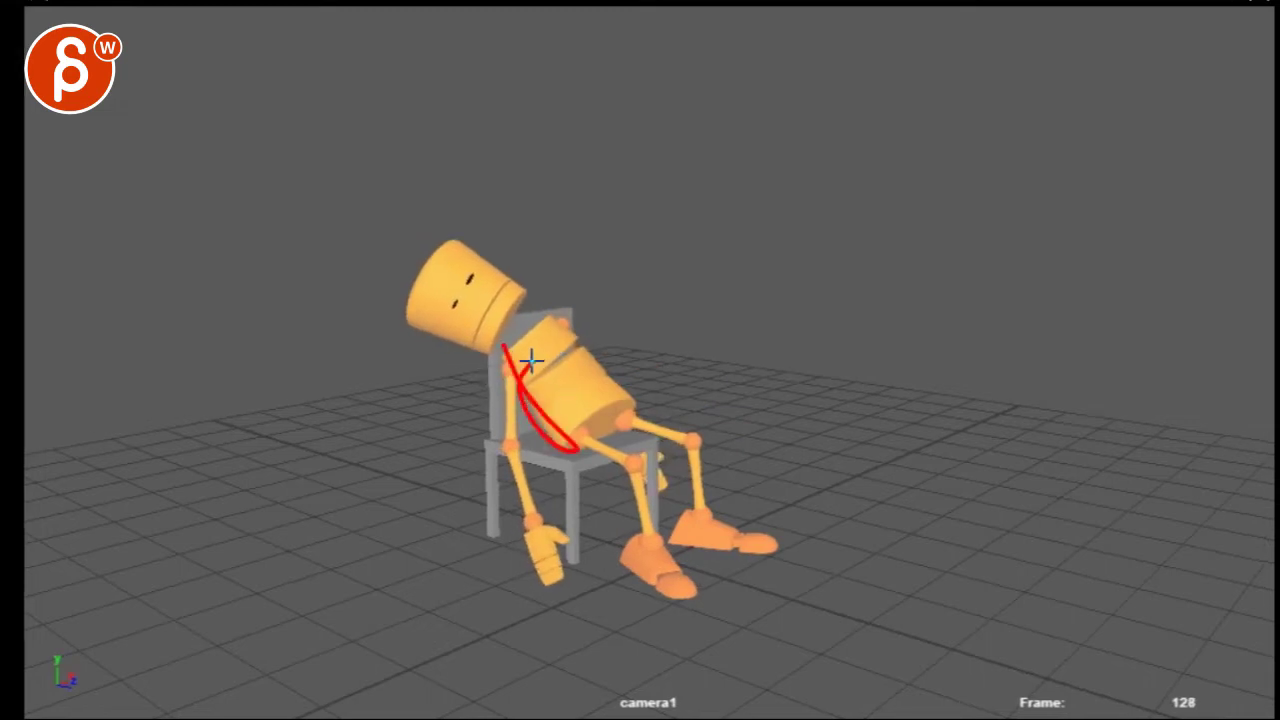
{"action": "mouse_move", "coordinate": [425, 262]}
{"action": "left_mouse_down"}
{"action": "mouse_move", "coordinate": [474, 200]}
{"action": "mouse_move", "coordinate": [430, 268]}
{"action": "left_mouse_up"}
{"action": "left_click_drag", "start_coordinate": [568, 418], "coordinate": [514, 368]}
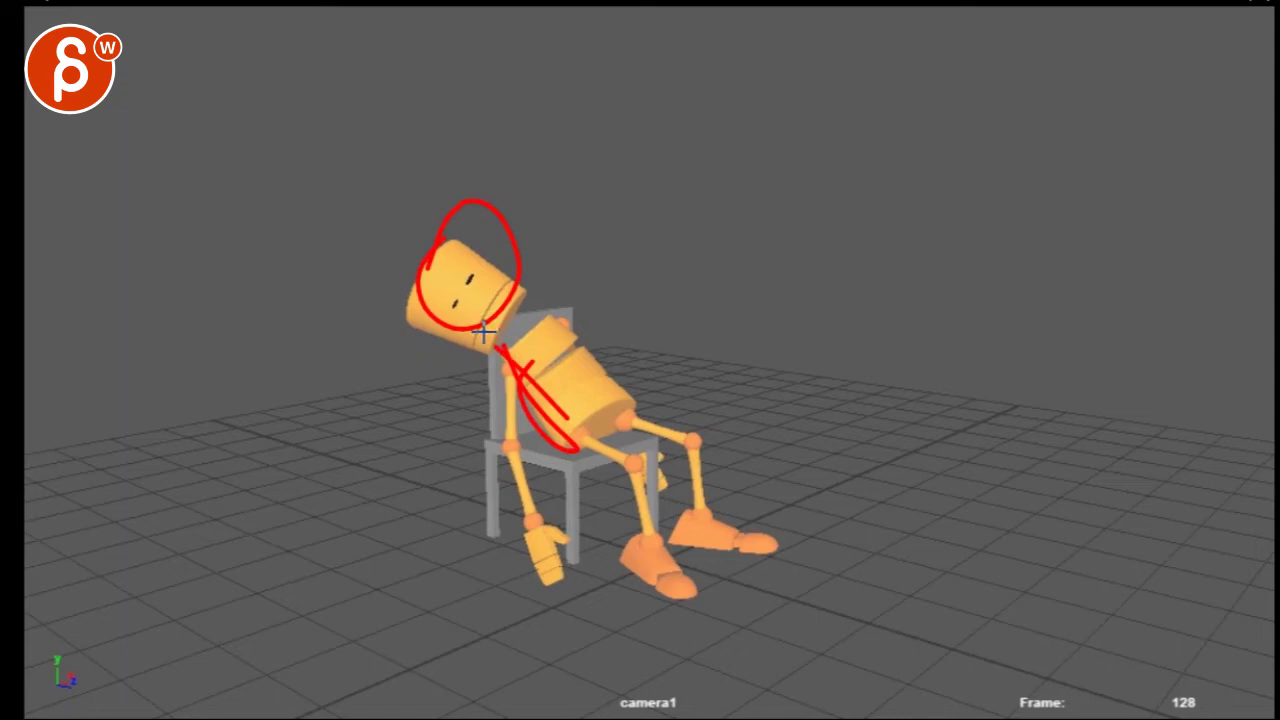
{"action": "mouse_move", "coordinate": [562, 310]}
{"action": "left_mouse_down"}
{"action": "mouse_move", "coordinate": [512, 396]}
{"action": "mouse_move", "coordinate": [628, 432]}
{"action": "mouse_move", "coordinate": [522, 463]}
{"action": "left_mouse_up"}
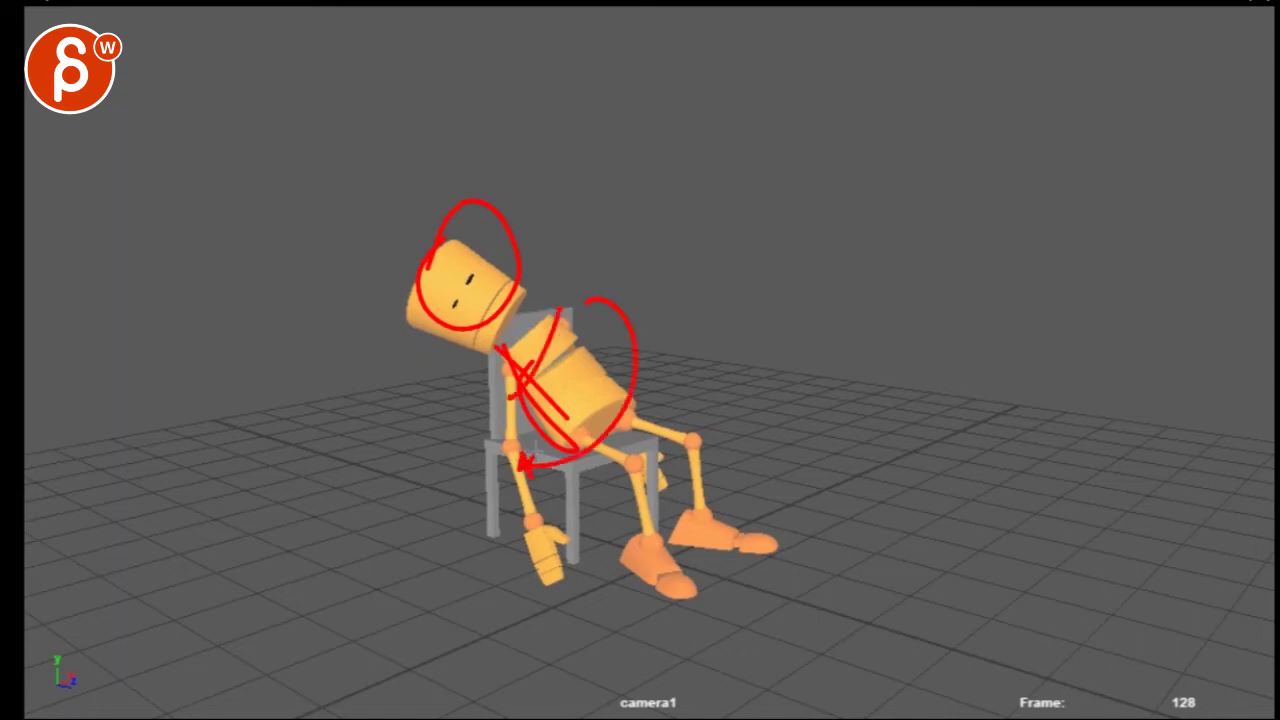
{"action": "key", "text": "e"}
Sketch red arcs for the head tipping back and the near arm swinging down to the hand, and clear them.
{"action": "left_click_drag", "start_coordinate": [518, 300], "coordinate": [418, 345]}
{"action": "left_click_drag", "start_coordinate": [472, 280], "coordinate": [408, 350]}
{"action": "mouse_move", "coordinate": [508, 360]}
{"action": "left_mouse_down"}
{"action": "mouse_move", "coordinate": [500, 472]}
{"action": "mouse_move", "coordinate": [545, 530]}
{"action": "left_mouse_up"}
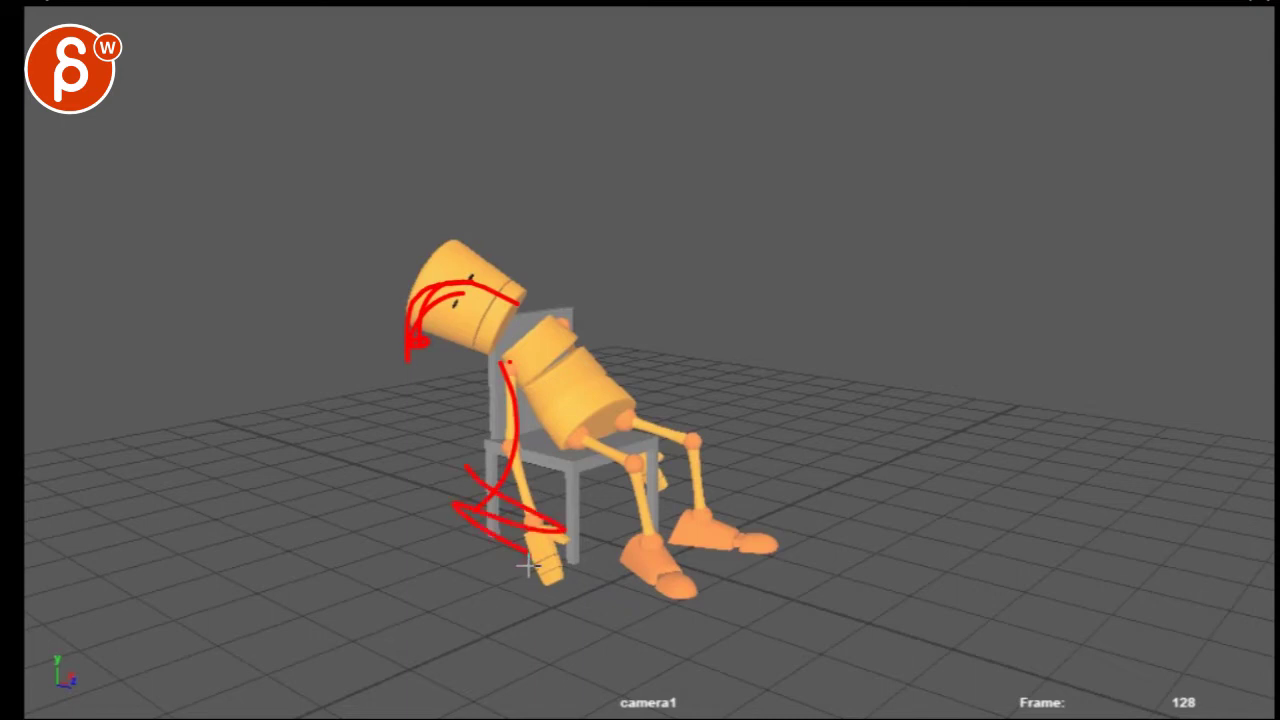
{"action": "key", "text": "e"}
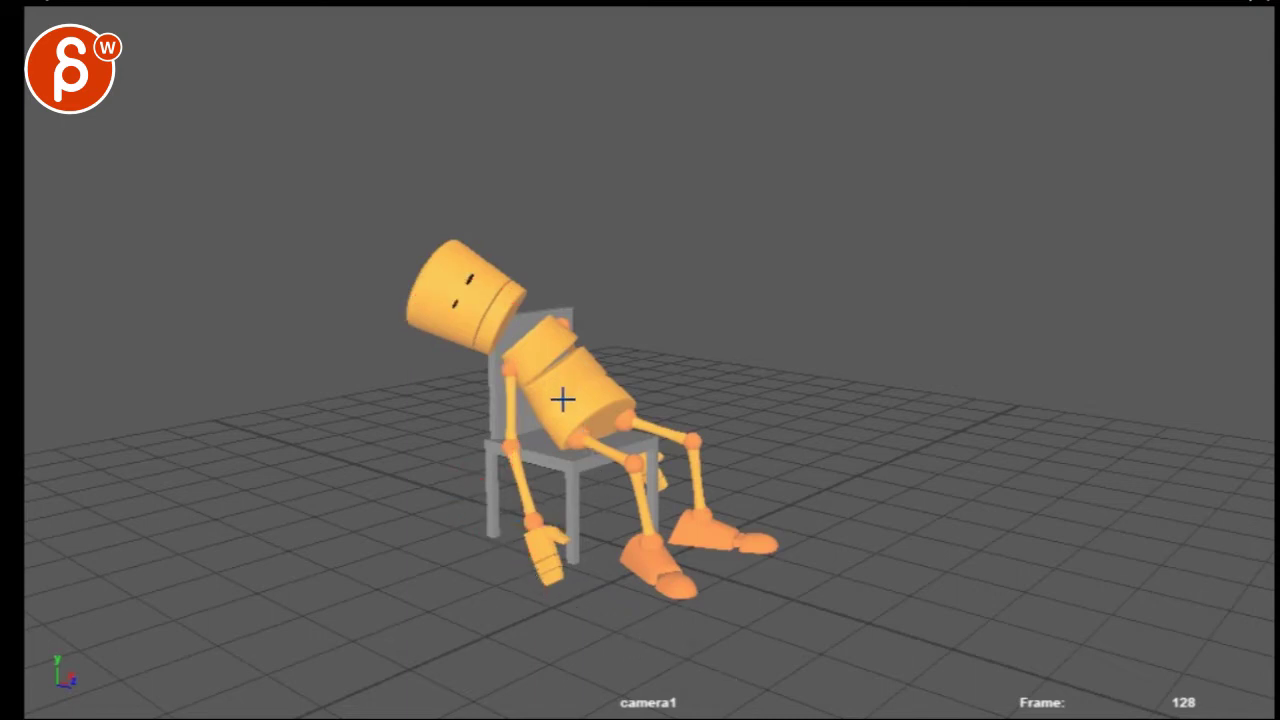
Draw red strokes along the seated character's legs toward the feet, and clear them.
{"action": "left_click_drag", "start_coordinate": [592, 437], "coordinate": [684, 604]}
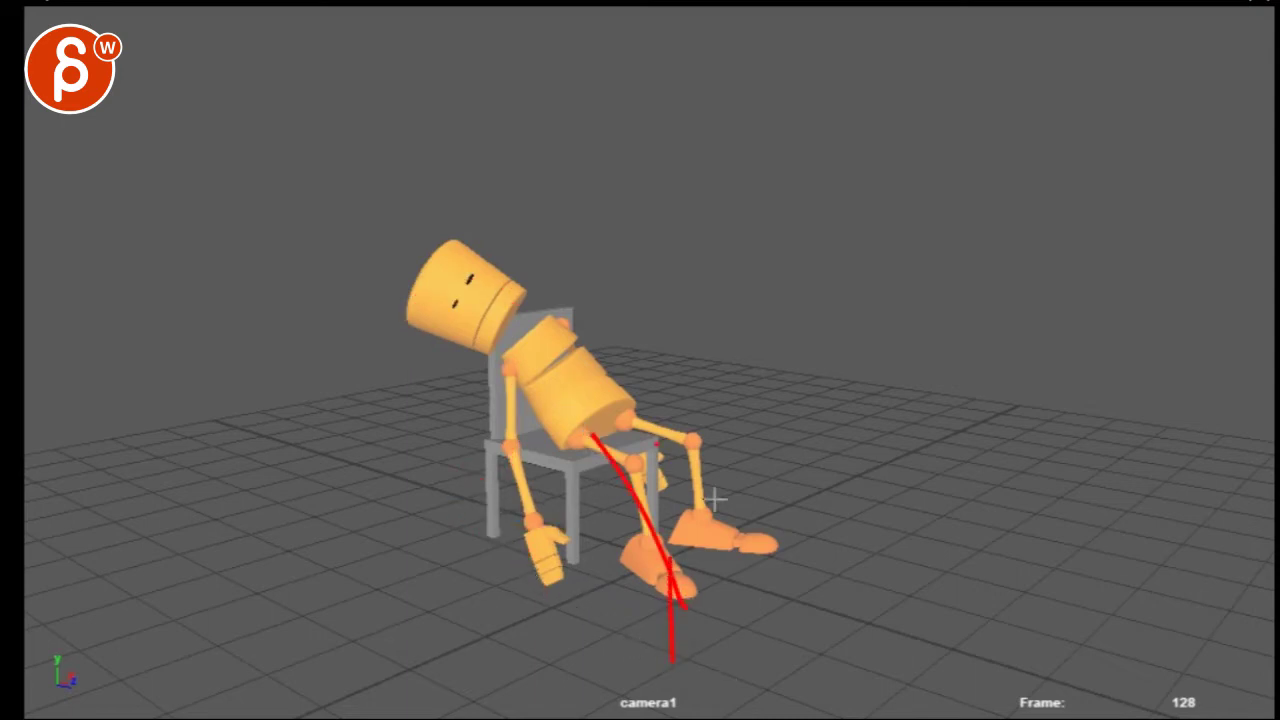
{"action": "left_click_drag", "start_coordinate": [690, 530], "coordinate": [843, 520]}
{"action": "key", "text": "e"}
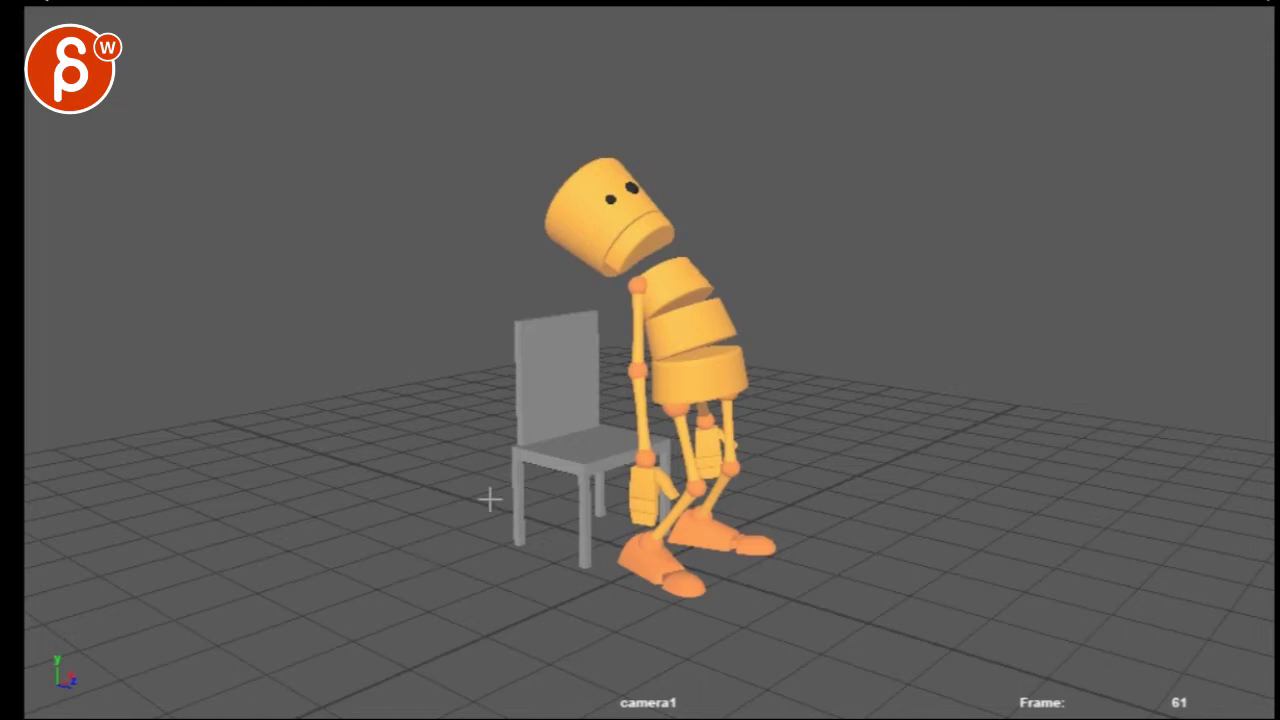
Advance the animation to frame 122, circle the hips and trace a line from the head through the torso.
{"action": "key", "text": "space"}
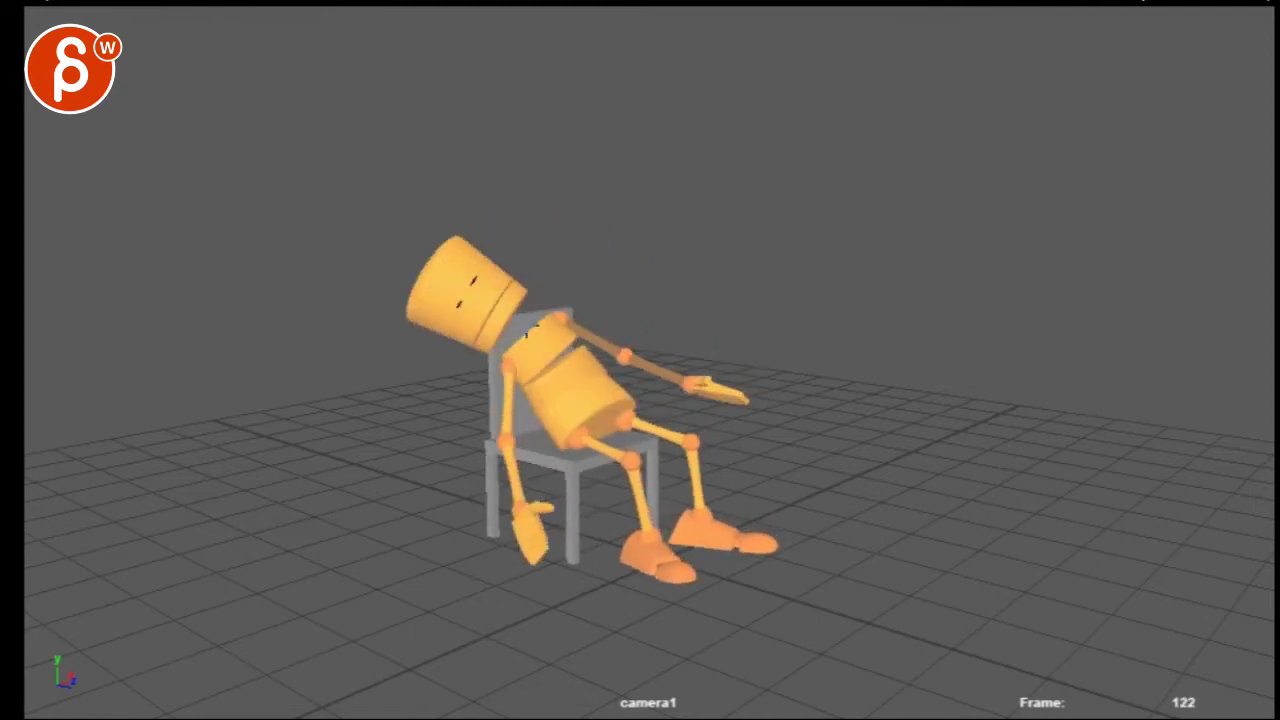
{"action": "mouse_move", "coordinate": [545, 415]}
{"action": "left_mouse_down"}
{"action": "mouse_move", "coordinate": [610, 375]}
{"action": "mouse_move", "coordinate": [545, 395]}
{"action": "left_mouse_up"}
{"action": "left_click_drag", "start_coordinate": [448, 292], "coordinate": [600, 415]}
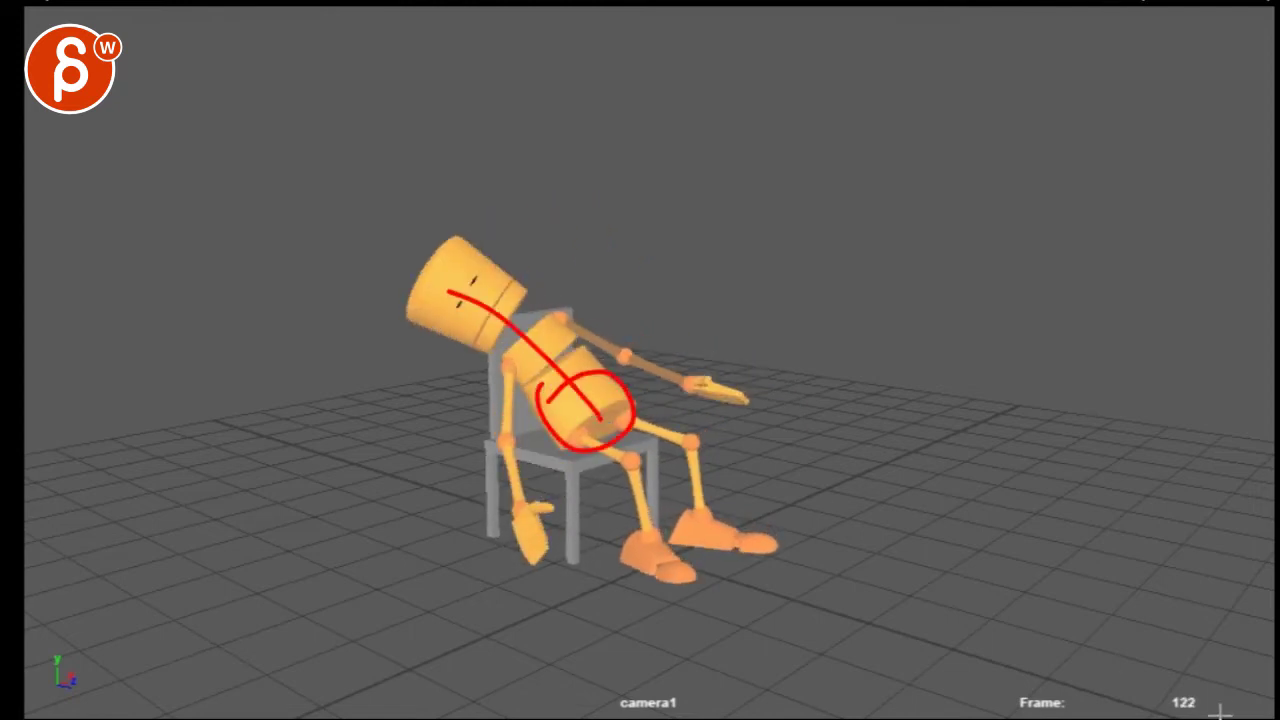
Scrub the animation back through frame 90 to the standing pose at frame 61 to examine the motion.
{"action": "mouse_move", "coordinate": [1220, 713]}
{"action": "left_mouse_down"}
{"action": "mouse_move", "coordinate": [1250, 715]}
{"action": "mouse_move", "coordinate": [905, 715]}
{"action": "left_mouse_up"}
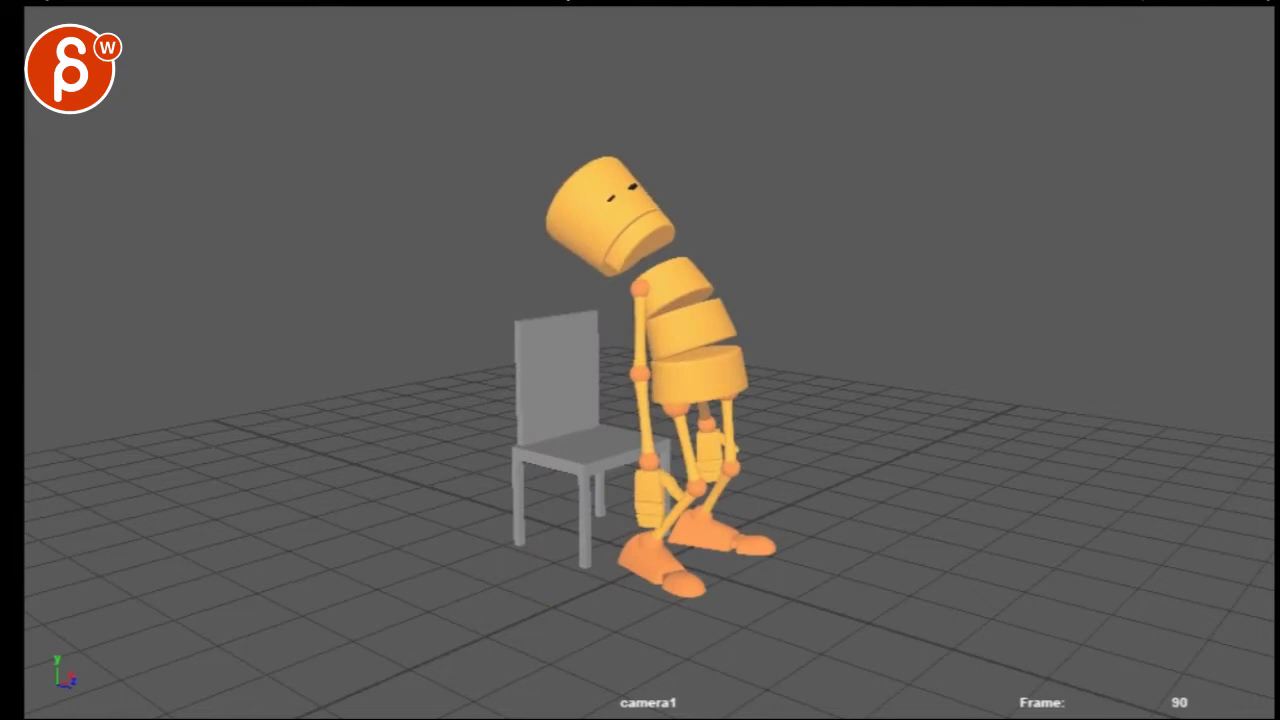
{"action": "key", "text": "Left"}
{"action": "key", "text": "Left"}
{"action": "key", "text": "Left"}
{"action": "key", "text": "Left"}
{"action": "key", "text": "Left"}
{"action": "key", "text": "Left"}
{"action": "key", "text": "Left"}
{"action": "key", "text": "Left"}
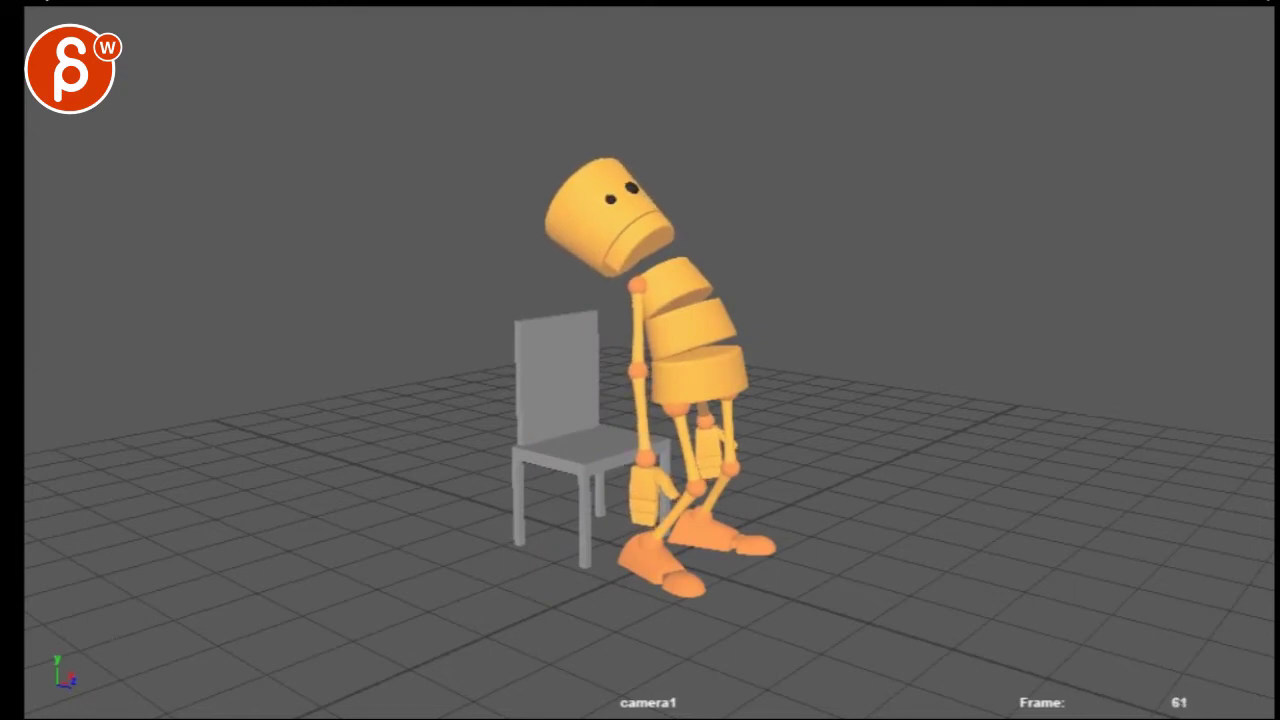
Circle the hips and trace the near arm and torso in red on the frame 61 pose, clearing the marks.
{"action": "left_click_drag", "start_coordinate": [660, 278], "coordinate": [661, 530]}
{"action": "key", "text": "ctrl+z"}
{"action": "mouse_move", "coordinate": [669, 387]}
{"action": "left_mouse_down"}
{"action": "mouse_move", "coordinate": [745, 355]}
{"action": "mouse_move", "coordinate": [678, 333]}
{"action": "left_mouse_up"}
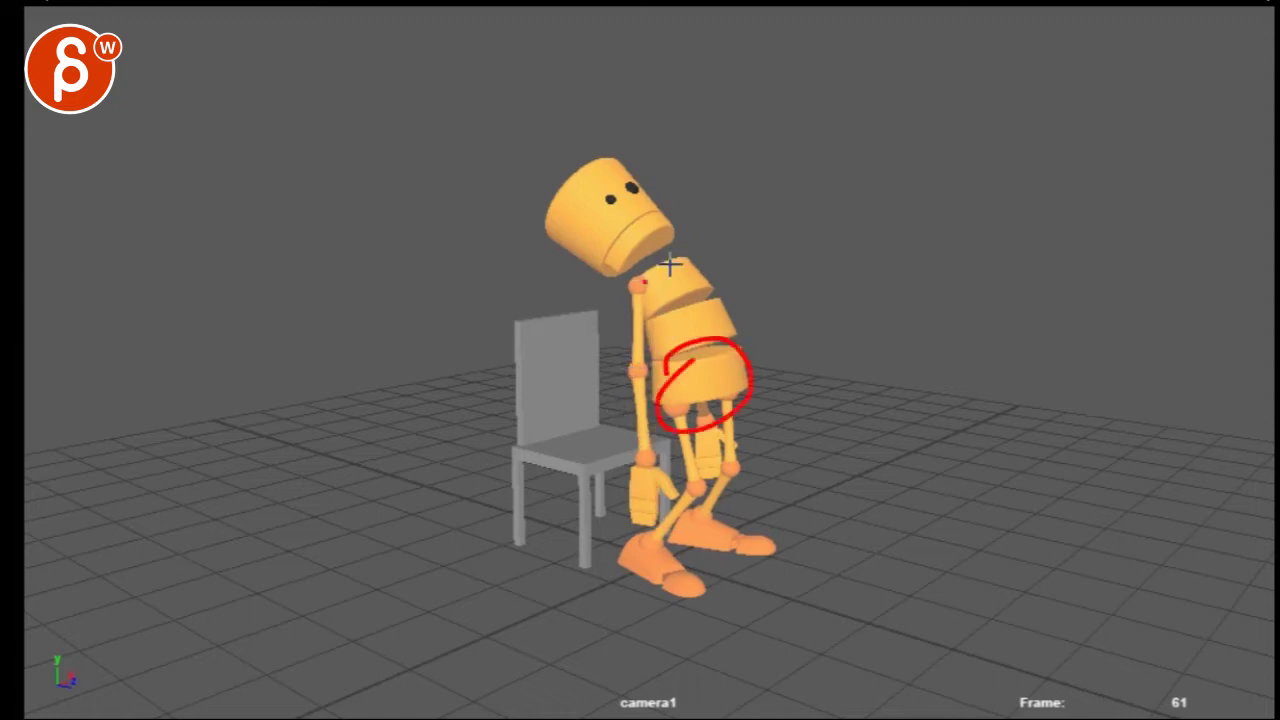
{"action": "mouse_move", "coordinate": [669, 264]}
{"action": "left_mouse_down"}
{"action": "mouse_move", "coordinate": [640, 292]}
{"action": "mouse_move", "coordinate": [634, 414]}
{"action": "mouse_move", "coordinate": [650, 530]}
{"action": "left_mouse_up"}
{"action": "left_click_drag", "start_coordinate": [706, 304], "coordinate": [736, 398]}
{"action": "key", "text": "Escape"}
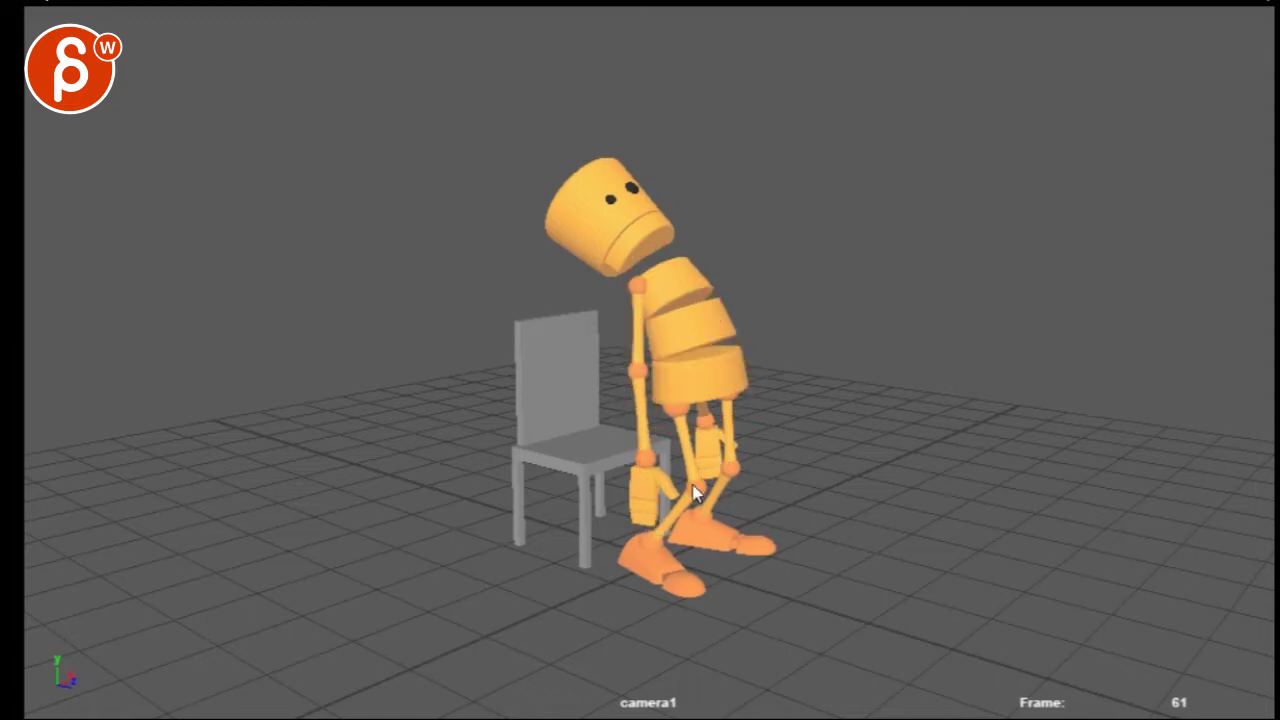
{"action": "left_click_drag", "start_coordinate": [601, 383], "coordinate": [606, 478]}
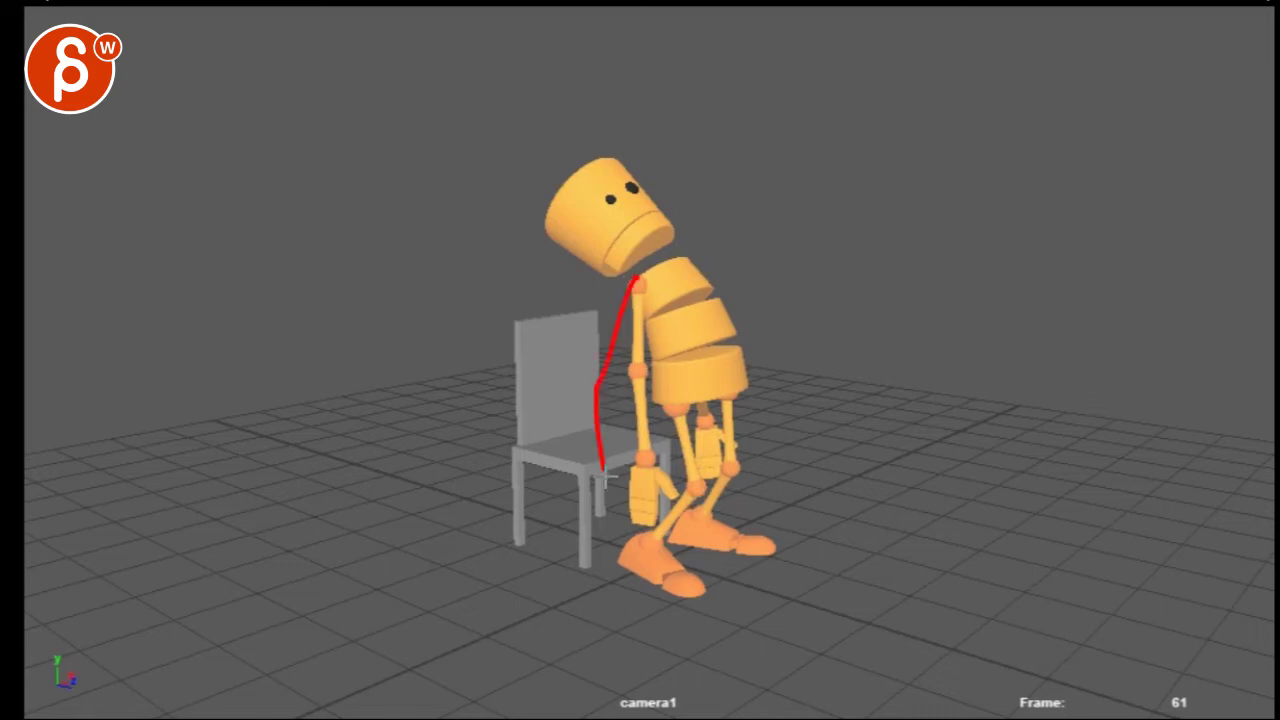
{"action": "key", "text": "e"}
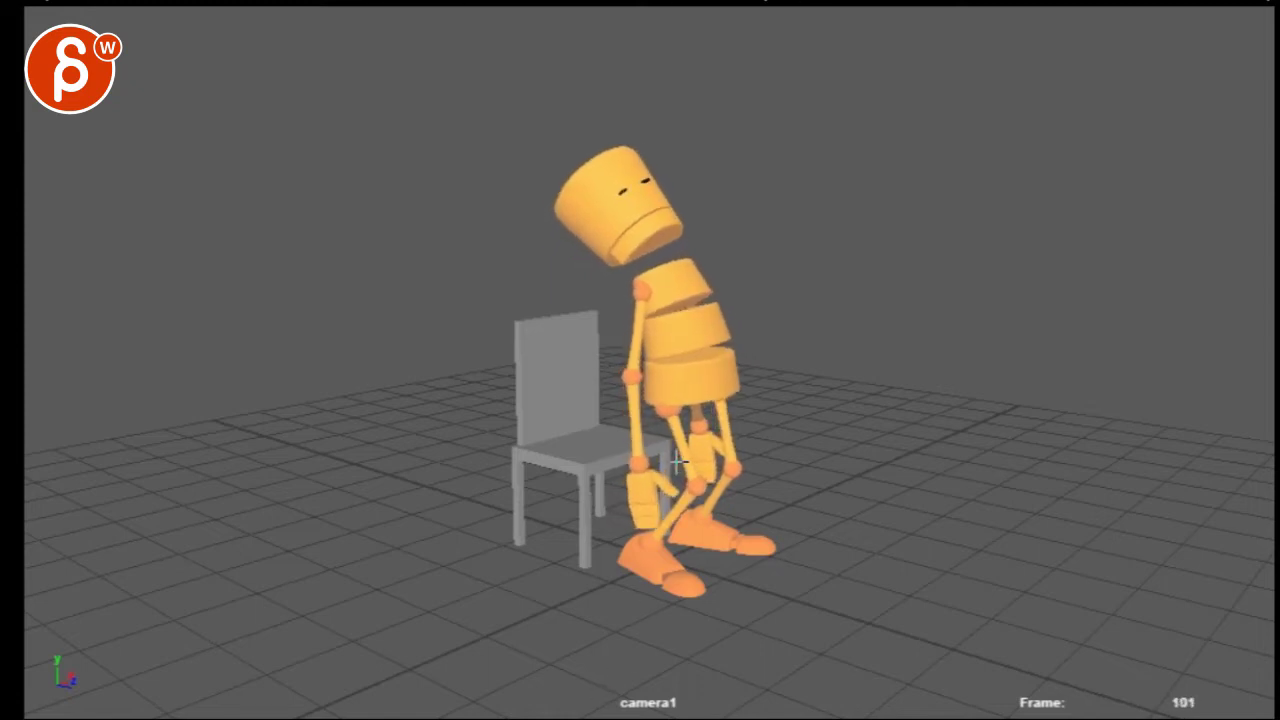
Step forward from frame 101 past frame 109, marking the path between the shoulder and bent knee in red.
{"action": "key", "text": "Right"}
{"action": "key", "text": "Right"}
{"action": "mouse_move", "coordinate": [678, 503]}
{"action": "left_mouse_down"}
{"action": "mouse_move", "coordinate": [645, 490]}
{"action": "mouse_move", "coordinate": [677, 482]}
{"action": "left_mouse_up"}
{"action": "mouse_move", "coordinate": [663, 461]}
{"action": "left_mouse_down"}
{"action": "mouse_move", "coordinate": [694, 470]}
{"action": "mouse_move", "coordinate": [610, 295]}
{"action": "mouse_move", "coordinate": [662, 455]}
{"action": "left_mouse_up"}
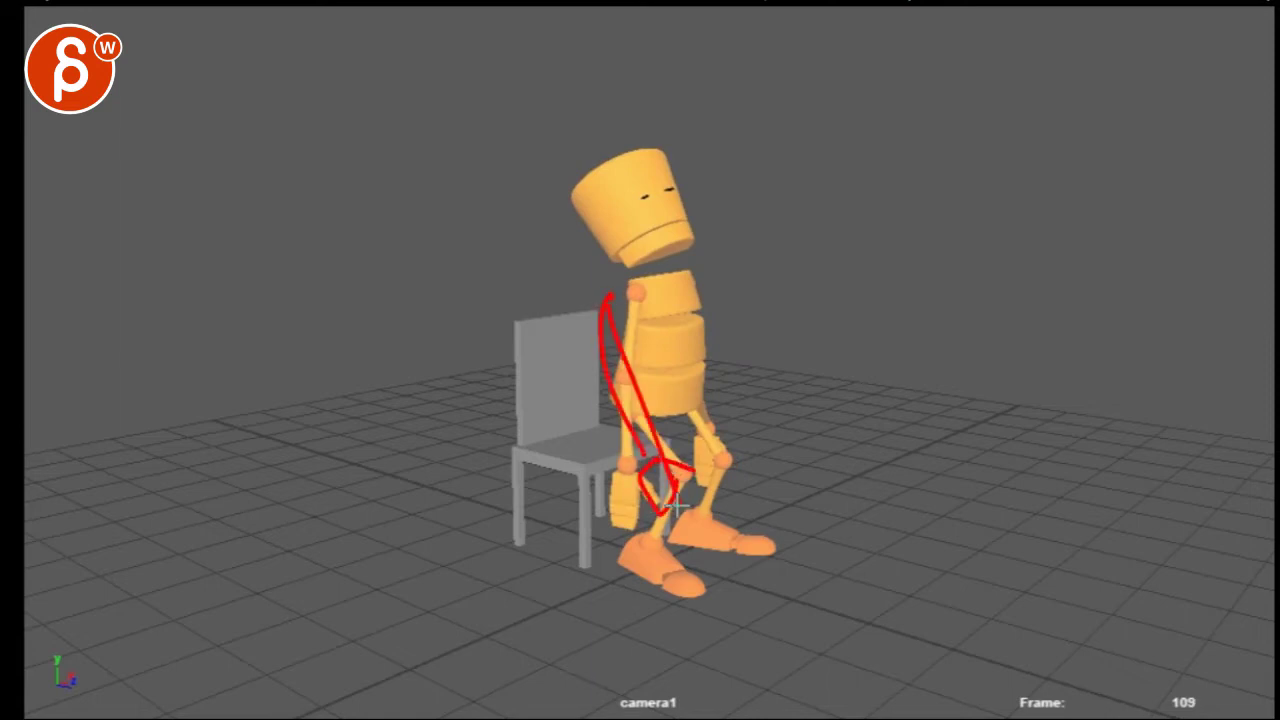
{"action": "key", "text": "Right"}
{"action": "key", "text": "Right"}
{"action": "key", "text": "Right"}
{"action": "key", "text": "Right"}
{"action": "key", "text": "Right"}
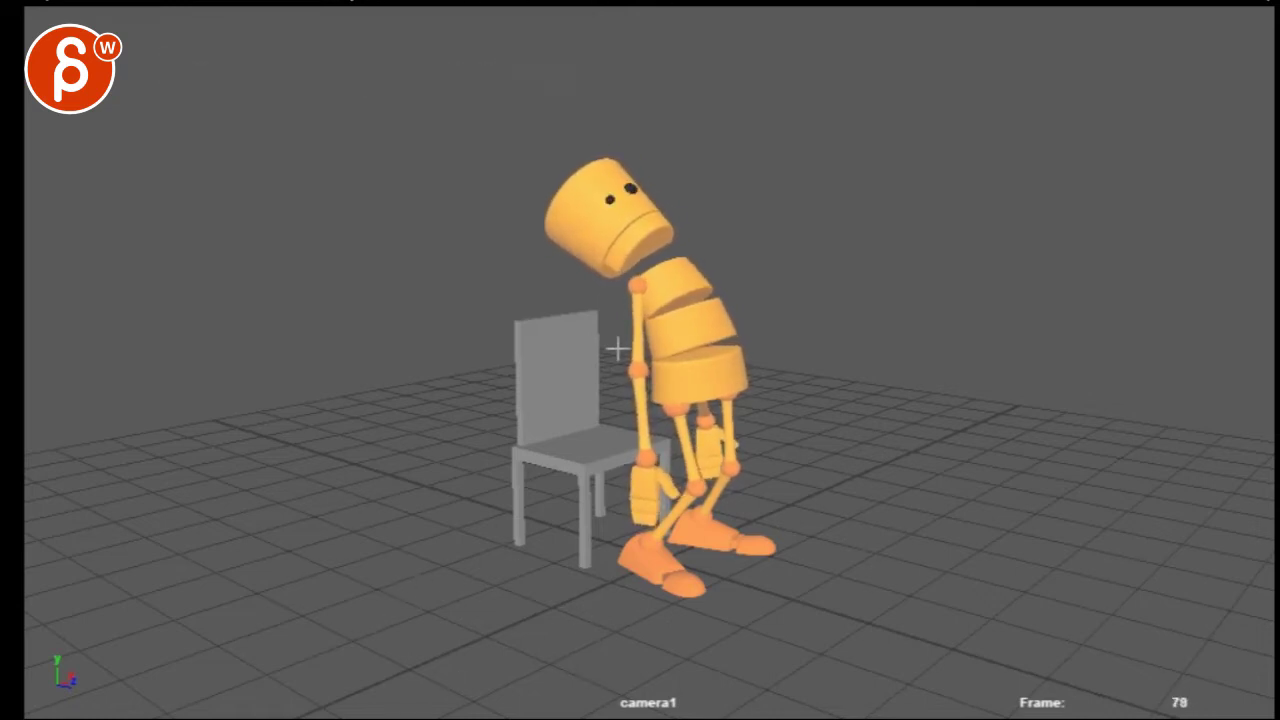
Draw red lines down the near arm, both legs and the torso on the frame 78 standing pose.
{"action": "left_click_drag", "start_coordinate": [649, 298], "coordinate": [650, 555]}
{"action": "left_click_drag", "start_coordinate": [681, 437], "coordinate": [680, 588]}
{"action": "left_click_drag", "start_coordinate": [721, 428], "coordinate": [718, 597]}
{"action": "left_click_drag", "start_coordinate": [640, 262], "coordinate": [677, 609]}
{"action": "left_click_drag", "start_coordinate": [670, 283], "coordinate": [666, 287]}
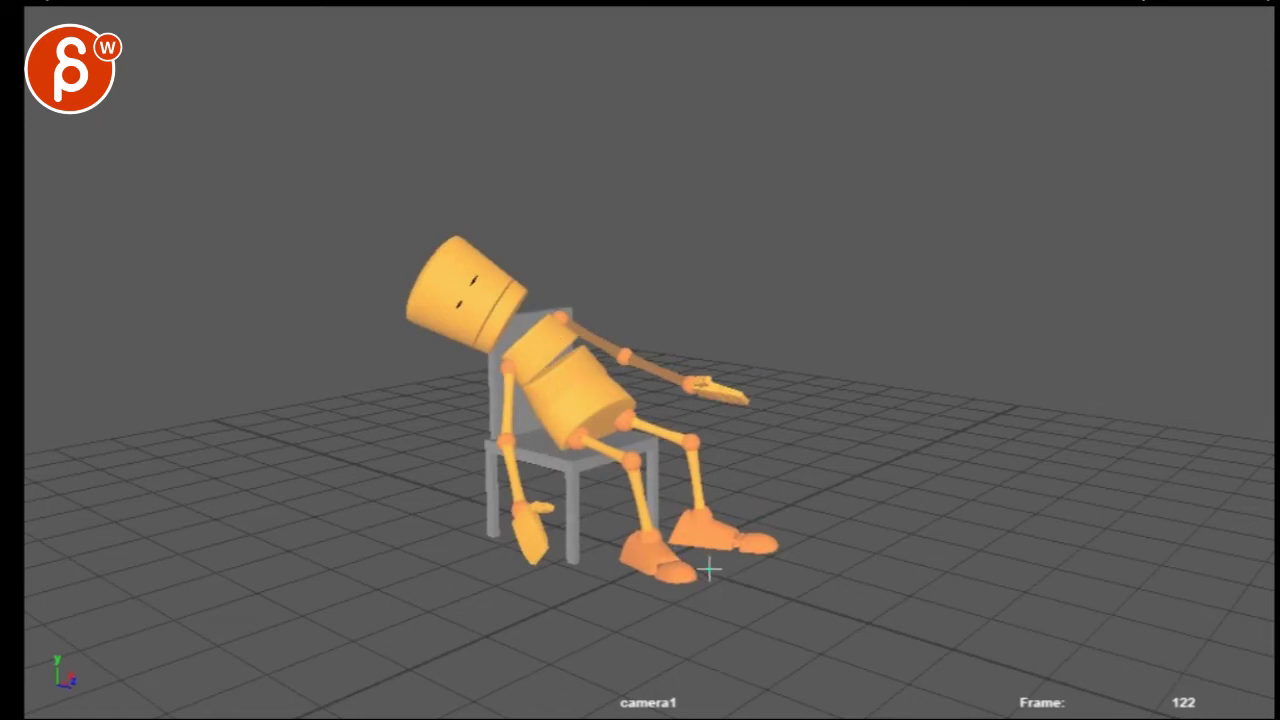
Mark a path from the near shoulder past the hips to the far hand, compare frames 121 and 122, and clear it.
{"action": "mouse_move", "coordinate": [709, 568]}
{"action": "left_mouse_down"}
{"action": "mouse_move", "coordinate": [478, 318]}
{"action": "mouse_move", "coordinate": [736, 374]}
{"action": "mouse_move", "coordinate": [714, 402]}
{"action": "left_mouse_up"}
{"action": "key", "text": "Left"}
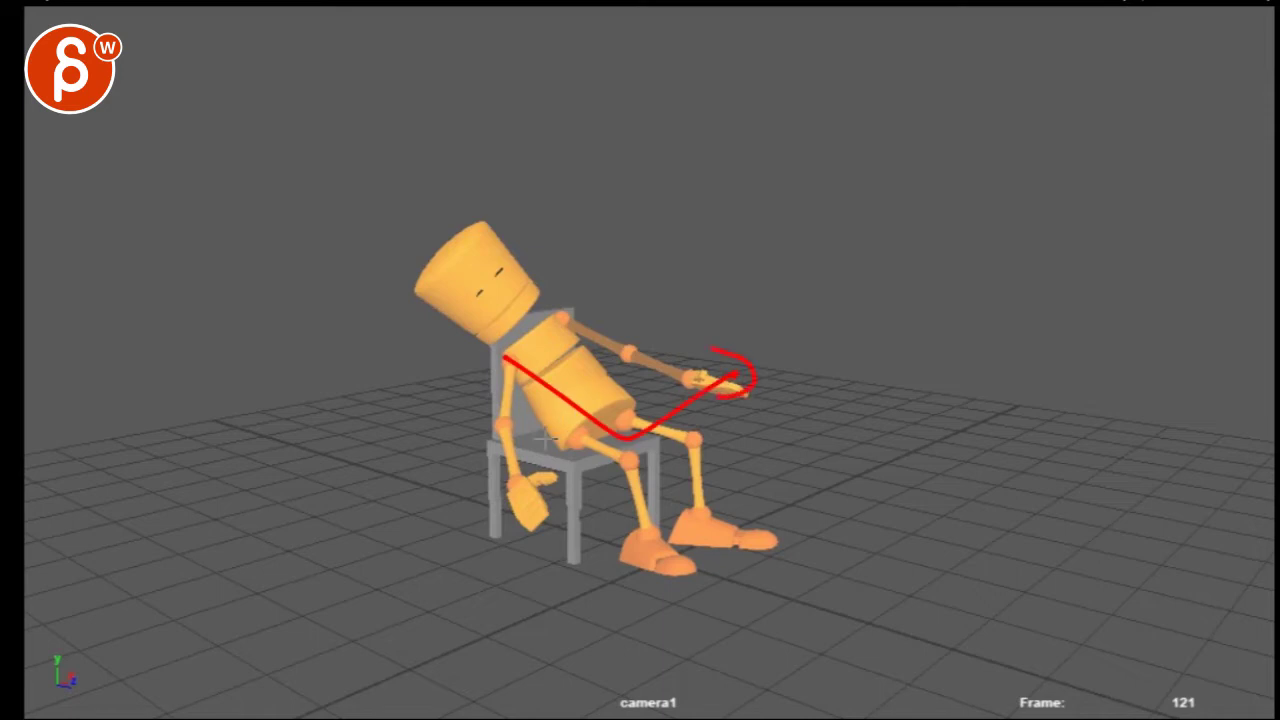
{"action": "key", "text": "Right"}
{"action": "key", "text": "Delete"}
Sketch the near arm trailing behind the chair on frame 122, add its swing arc from the front, and clear the marks.
{"action": "left_click_drag", "start_coordinate": [503, 358], "coordinate": [352, 478]}
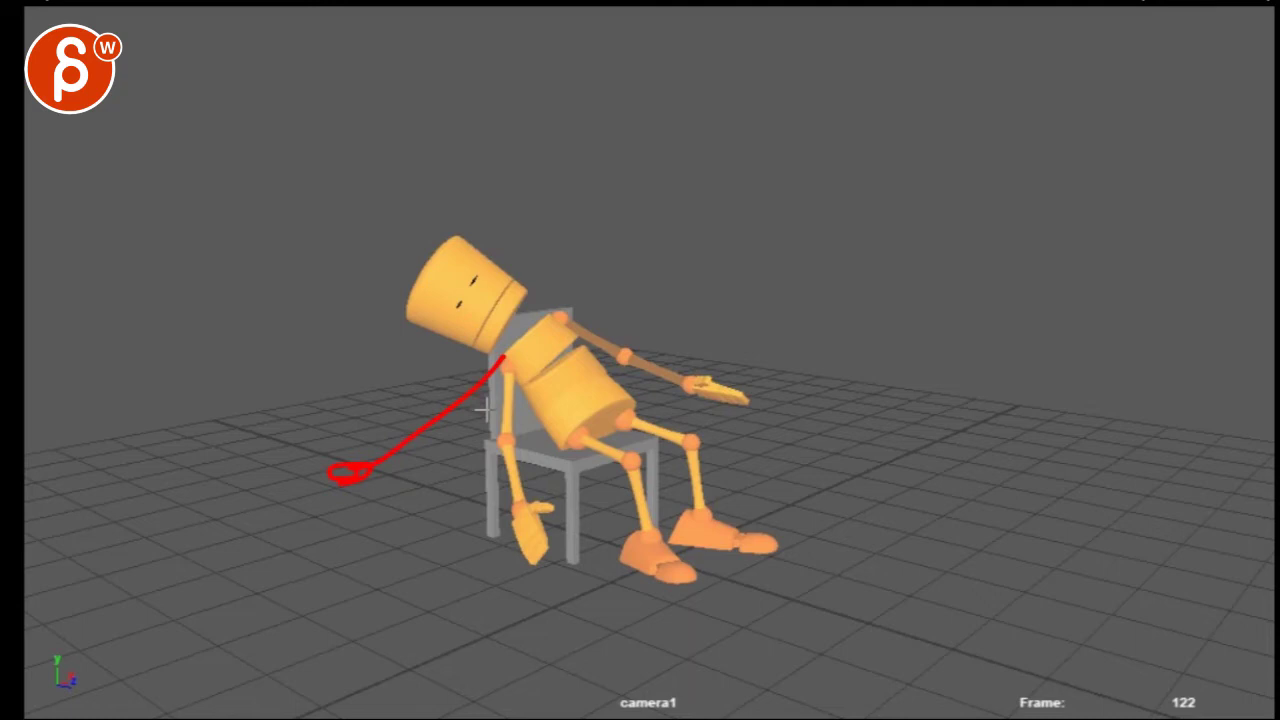
{"action": "mouse_move", "coordinate": [794, 340]}
{"action": "left_mouse_down"}
{"action": "mouse_move", "coordinate": [314, 528]}
{"action": "mouse_move", "coordinate": [318, 518]}
{"action": "left_mouse_up"}
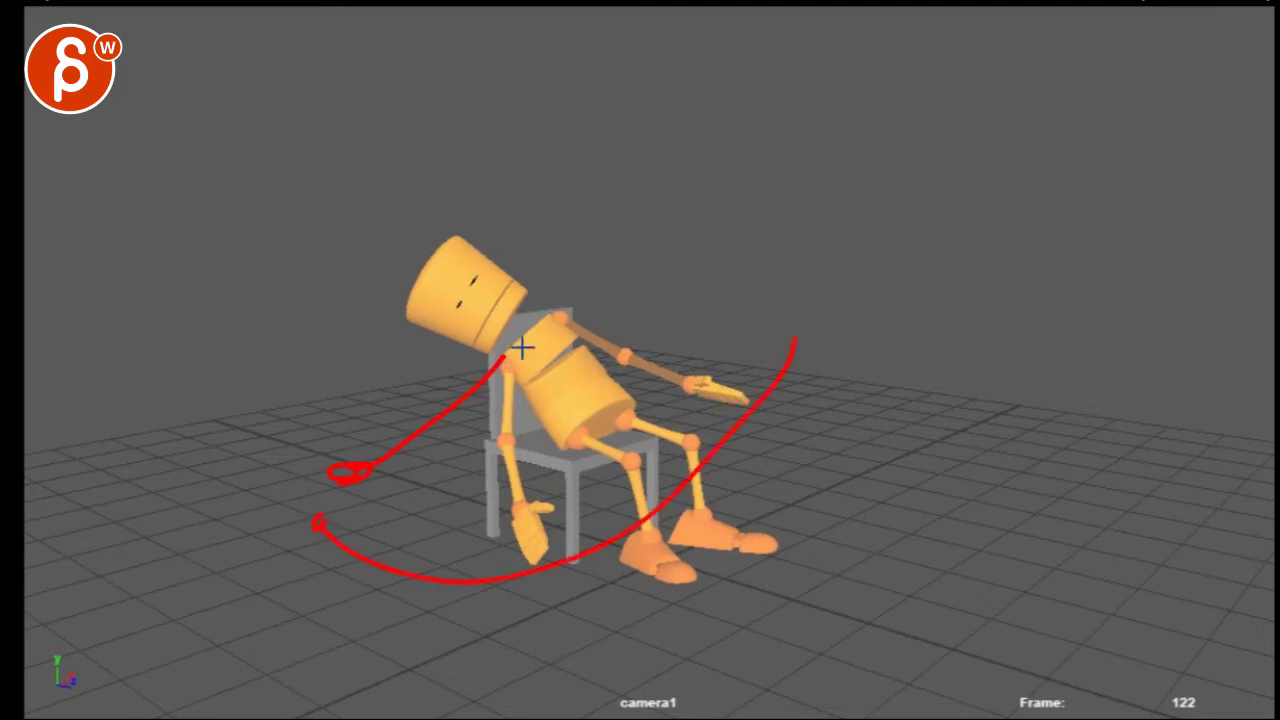
{"action": "left_click_drag", "start_coordinate": [354, 558], "coordinate": [307, 506]}
{"action": "left_click_drag", "start_coordinate": [497, 355], "coordinate": [319, 496]}
{"action": "left_click_drag", "start_coordinate": [497, 356], "coordinate": [432, 415]}
{"action": "left_click_drag", "start_coordinate": [498, 398], "coordinate": [442, 434]}
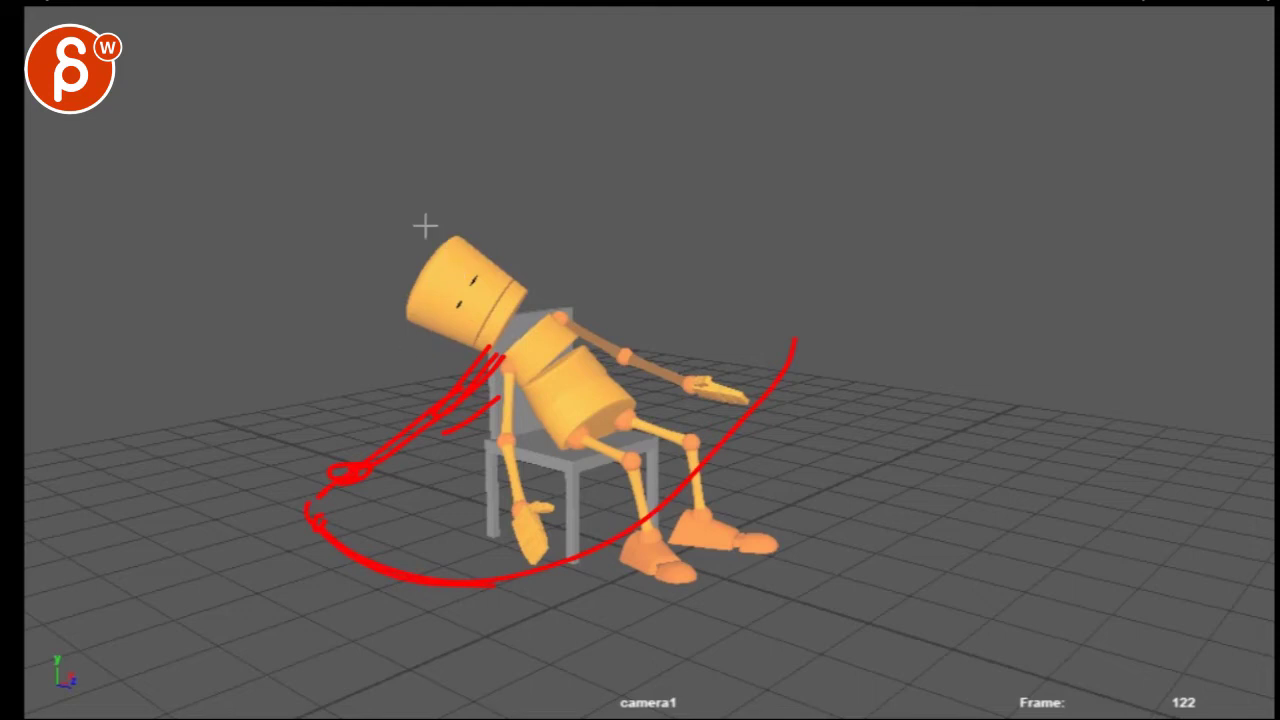
{"action": "left_click_drag", "start_coordinate": [304, 480], "coordinate": [394, 492]}
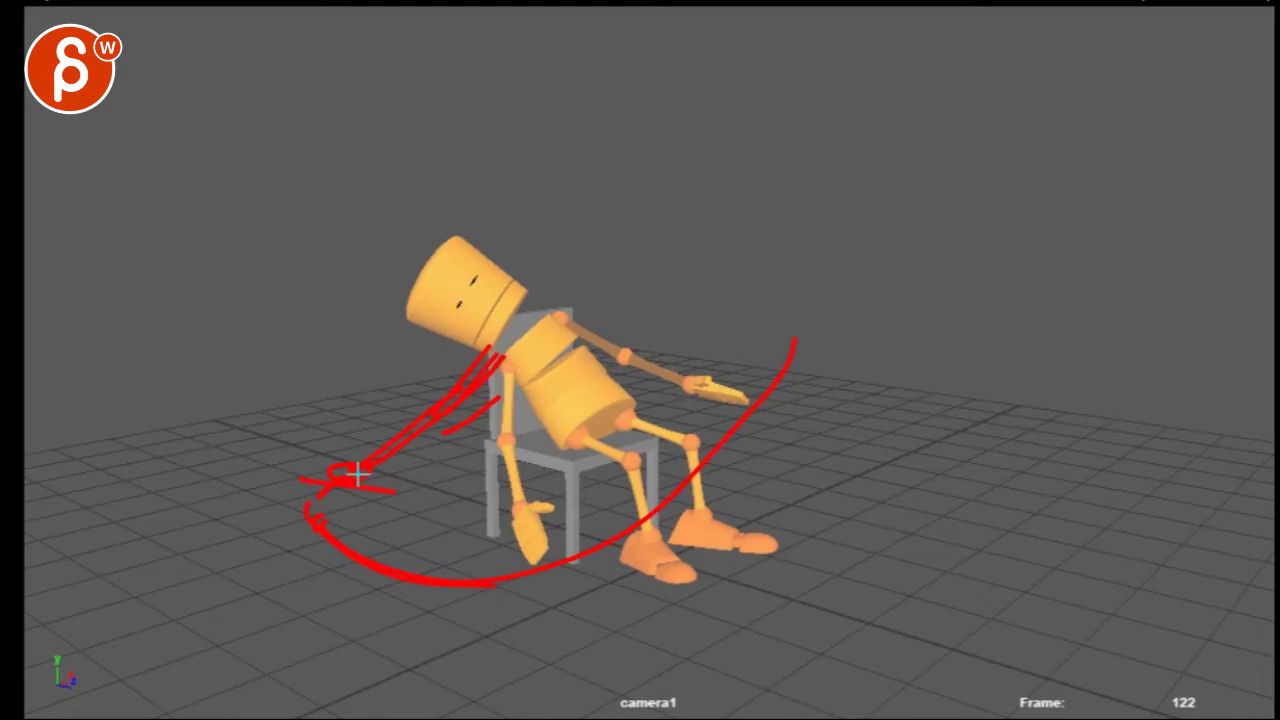
{"action": "mouse_move", "coordinate": [585, 517]}
{"action": "left_mouse_down"}
{"action": "mouse_move", "coordinate": [353, 483]}
{"action": "mouse_move", "coordinate": [279, 438]}
{"action": "mouse_move", "coordinate": [294, 434]}
{"action": "left_mouse_up"}
{"action": "key", "text": "Escape"}
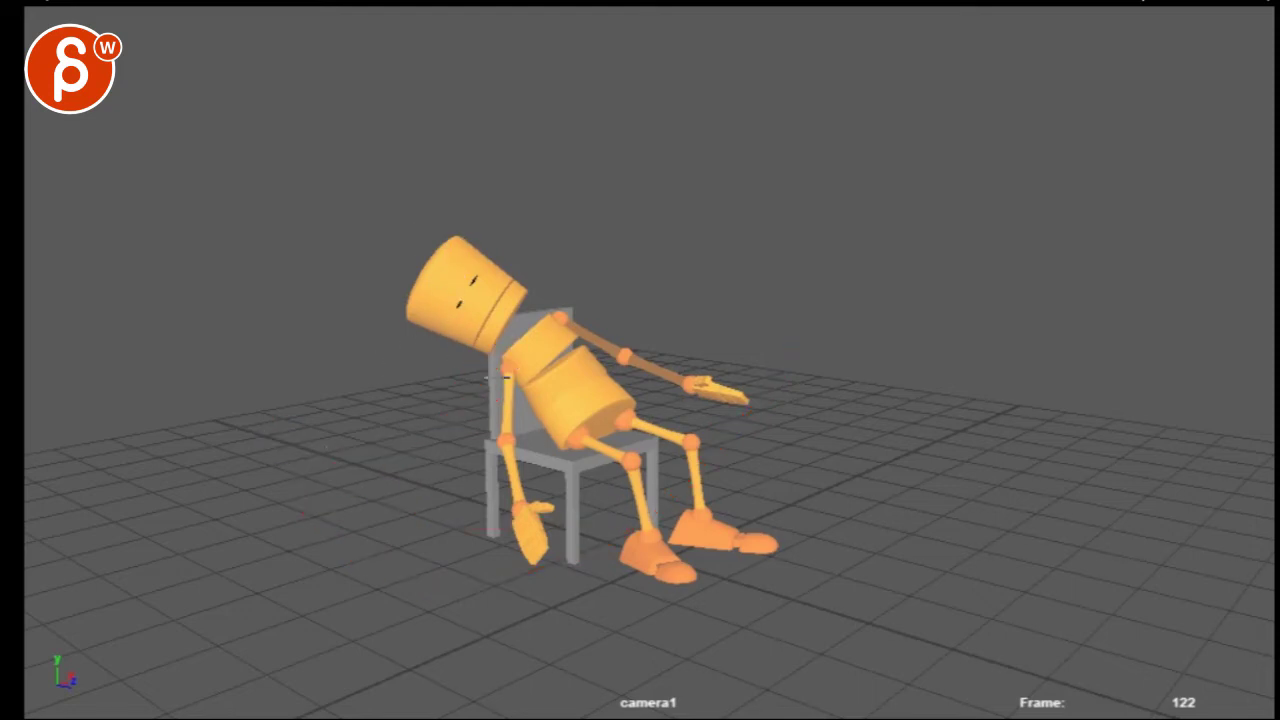
Sketch strokes backward from the near shoulder and a curve from the far shoulder across the chest, and clear them.
{"action": "left_click_drag", "start_coordinate": [478, 366], "coordinate": [393, 377]}
{"action": "left_click_drag", "start_coordinate": [517, 365], "coordinate": [446, 380]}
{"action": "key", "text": "Escape"}
{"action": "left_click_drag", "start_coordinate": [555, 323], "coordinate": [531, 400]}
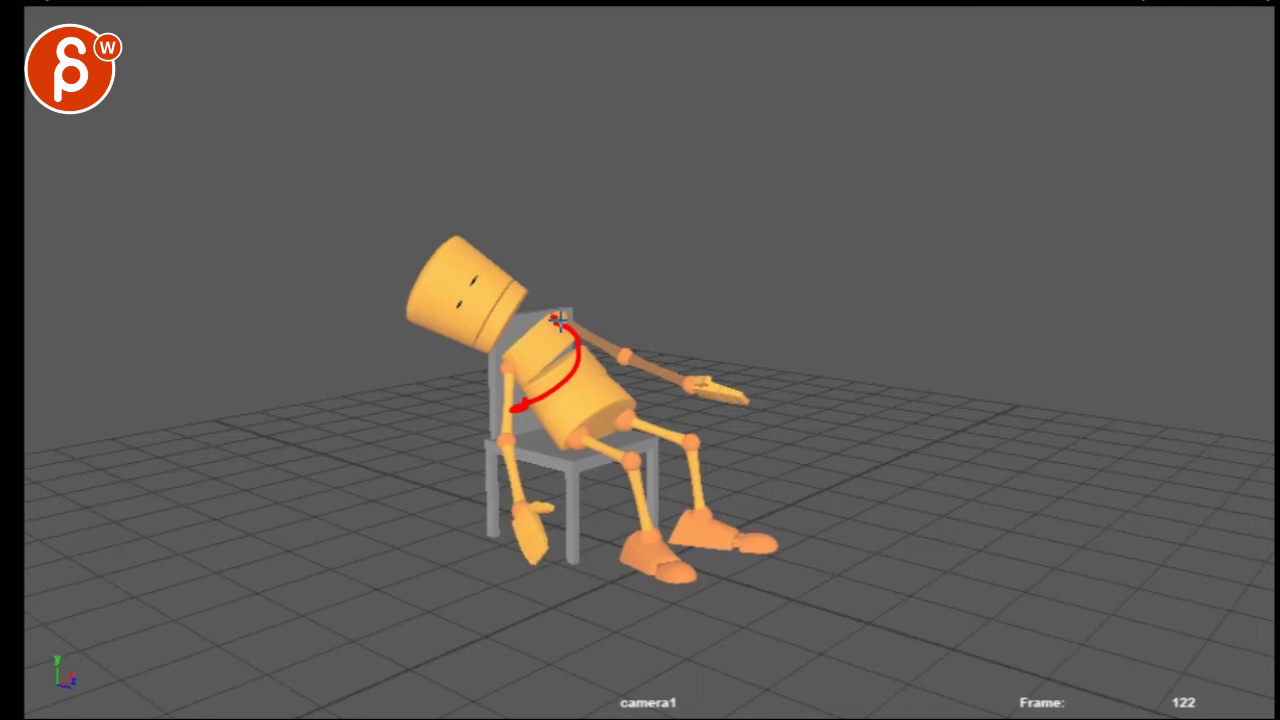
{"action": "mouse_move", "coordinate": [558, 320]}
{"action": "left_mouse_down"}
{"action": "mouse_move", "coordinate": [485, 385]}
{"action": "mouse_move", "coordinate": [507, 376]}
{"action": "mouse_move", "coordinate": [334, 380]}
{"action": "mouse_move", "coordinate": [334, 408]}
{"action": "mouse_move", "coordinate": [372, 338]}
{"action": "mouse_move", "coordinate": [574, 345]}
{"action": "left_mouse_up"}
{"action": "key", "text": "Escape"}
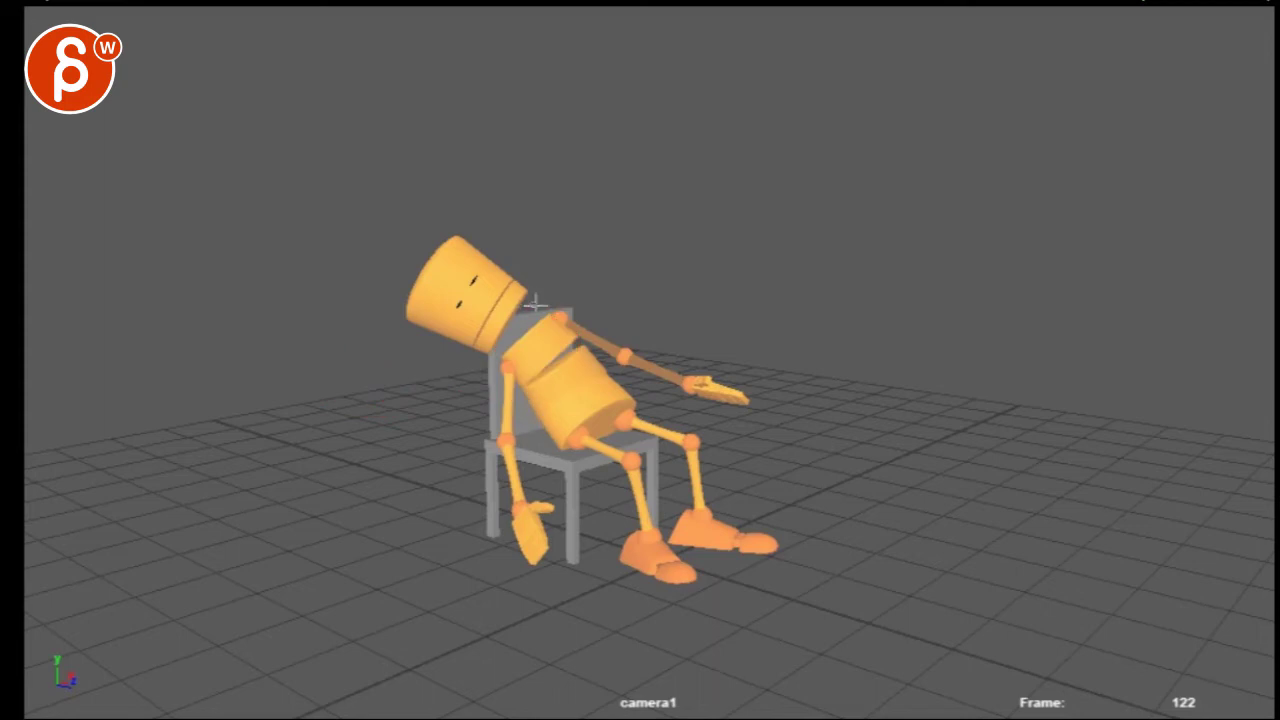
Mark the upper torso around the shoulders, and the hips, knees and ankles in red, clearing the marks.
{"action": "left_click_drag", "start_coordinate": [530, 304], "coordinate": [484, 405]}
{"action": "left_click_drag", "start_coordinate": [590, 318], "coordinate": [540, 337]}
{"action": "key", "text": "Escape"}
{"action": "mouse_move", "coordinate": [614, 405]}
{"action": "left_mouse_down"}
{"action": "mouse_move", "coordinate": [566, 432]}
{"action": "mouse_move", "coordinate": [627, 463]}
{"action": "left_mouse_up"}
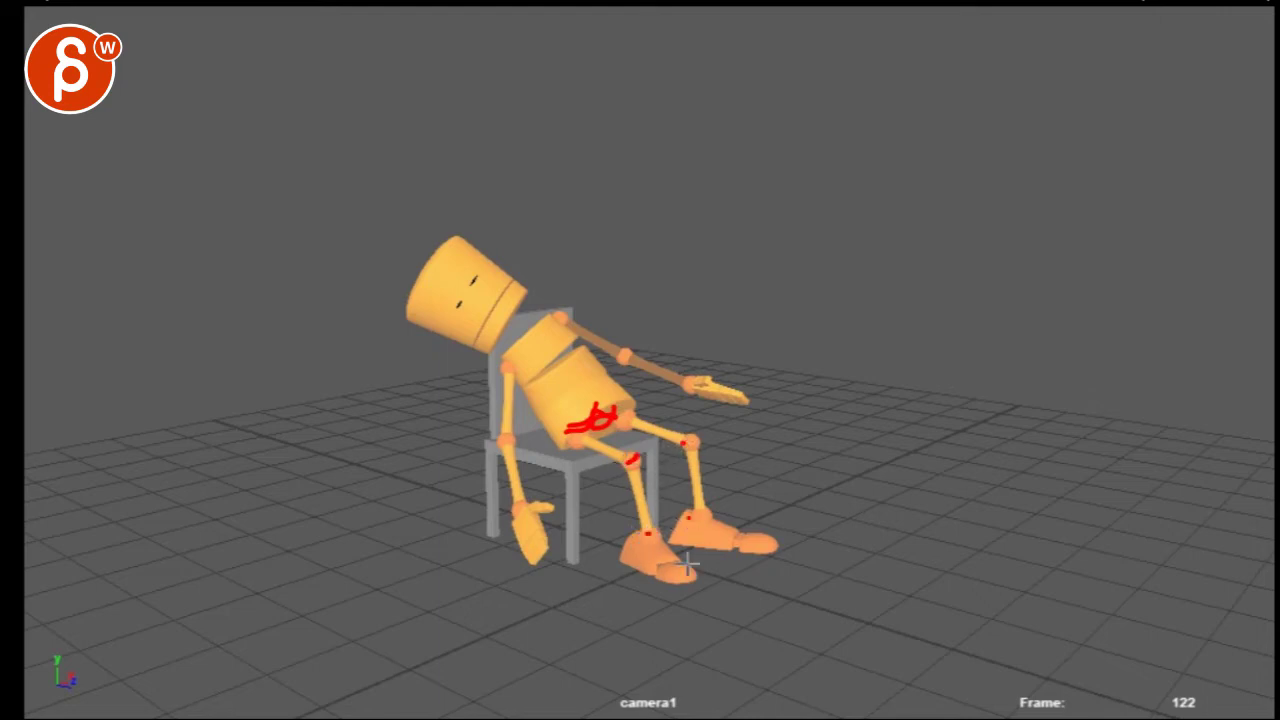
{"action": "key", "text": "Escape"}
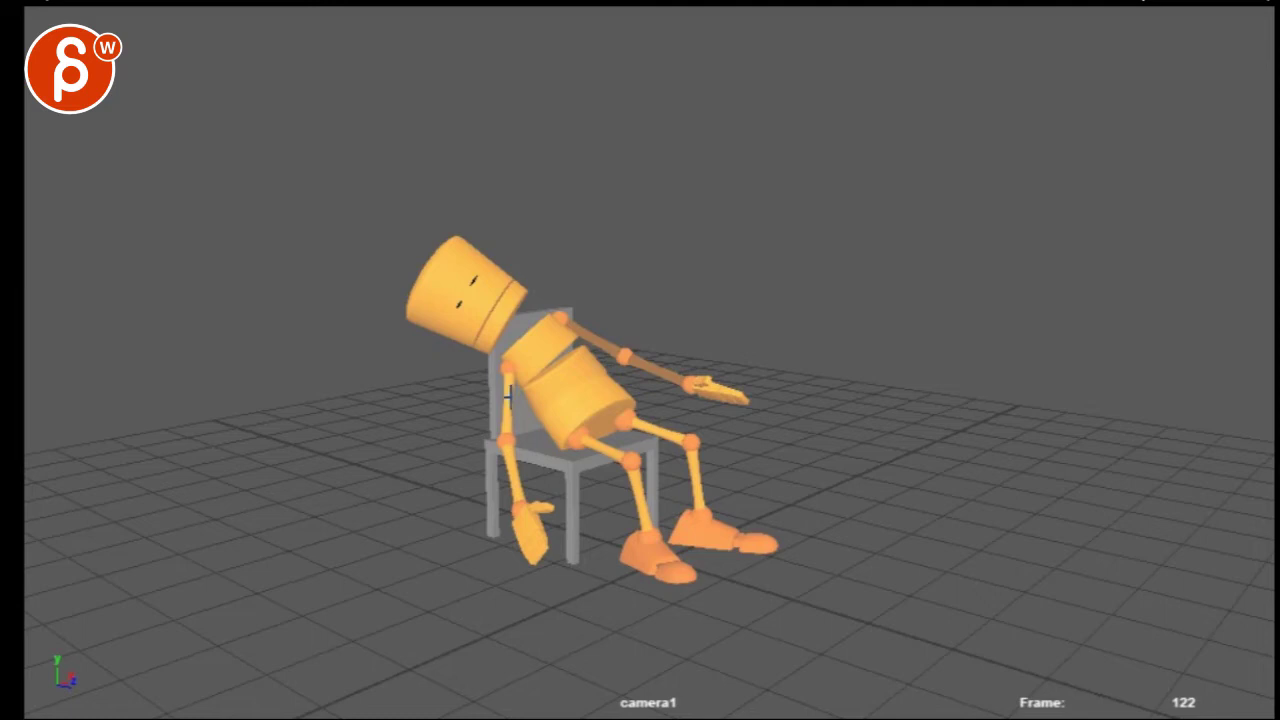
Trace a wavy line down the near arm and lines from the head to the near foot, and clear them.
{"action": "left_click_drag", "start_coordinate": [508, 355], "coordinate": [545, 572]}
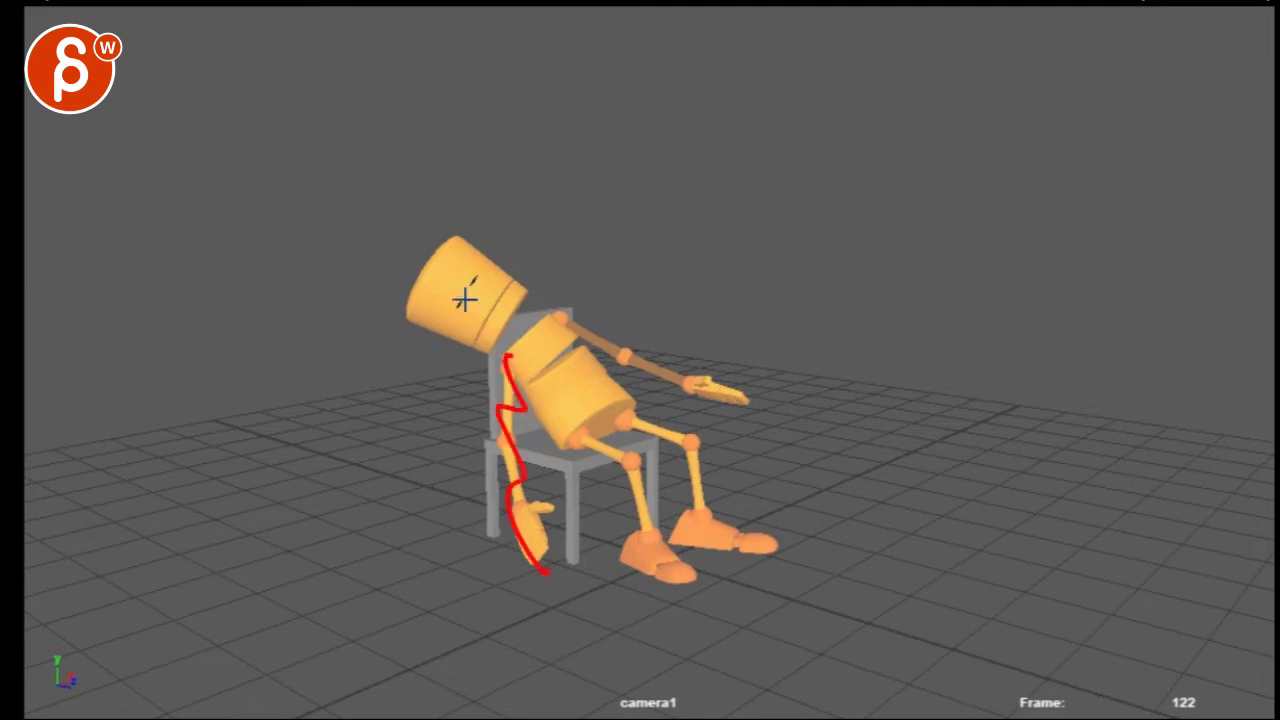
{"action": "left_click_drag", "start_coordinate": [446, 262], "coordinate": [690, 582]}
{"action": "key", "text": "e"}
{"action": "mouse_move", "coordinate": [449, 262]}
{"action": "left_mouse_down"}
{"action": "mouse_move", "coordinate": [669, 509]}
{"action": "mouse_move", "coordinate": [646, 534]}
{"action": "left_mouse_up"}
{"action": "key", "text": "Escape"}
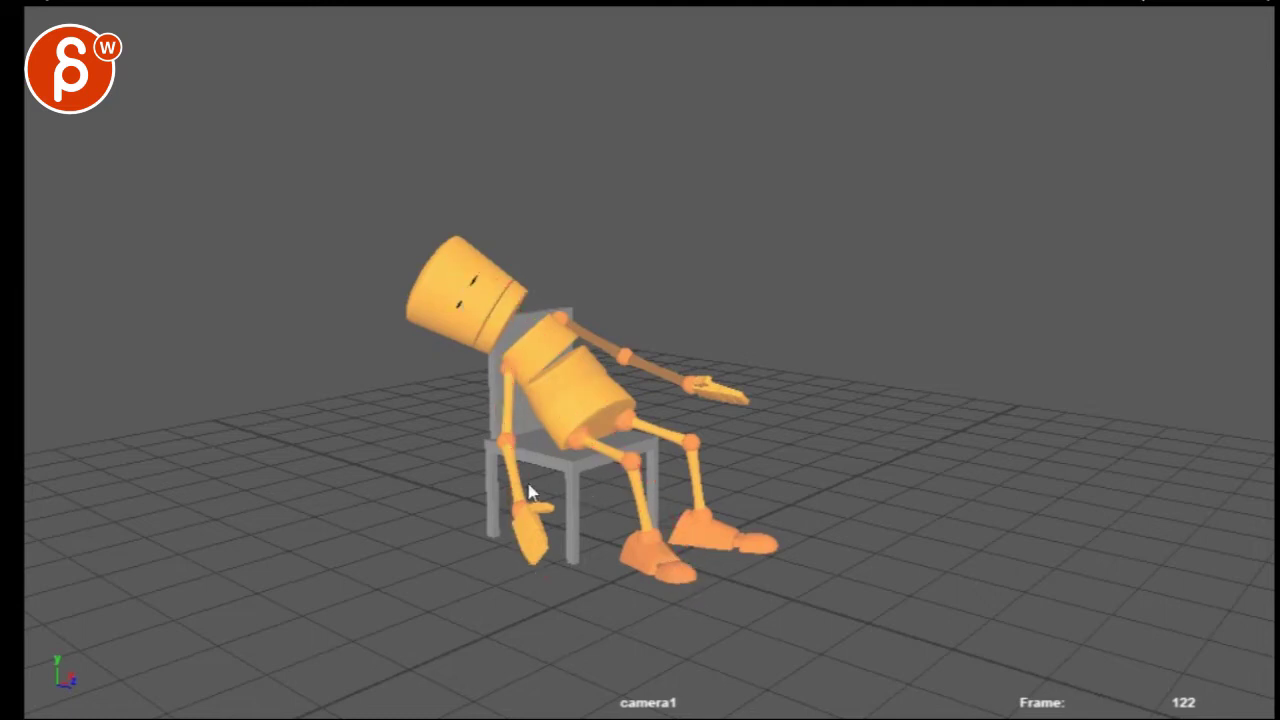
Draw arm swing arcs ending behind the chair, trace the near arm and circle the torso, and clear the marks.
{"action": "mouse_move", "coordinate": [707, 344]}
{"action": "left_mouse_down"}
{"action": "mouse_move", "coordinate": [676, 442]}
{"action": "mouse_move", "coordinate": [352, 488]}
{"action": "left_mouse_up"}
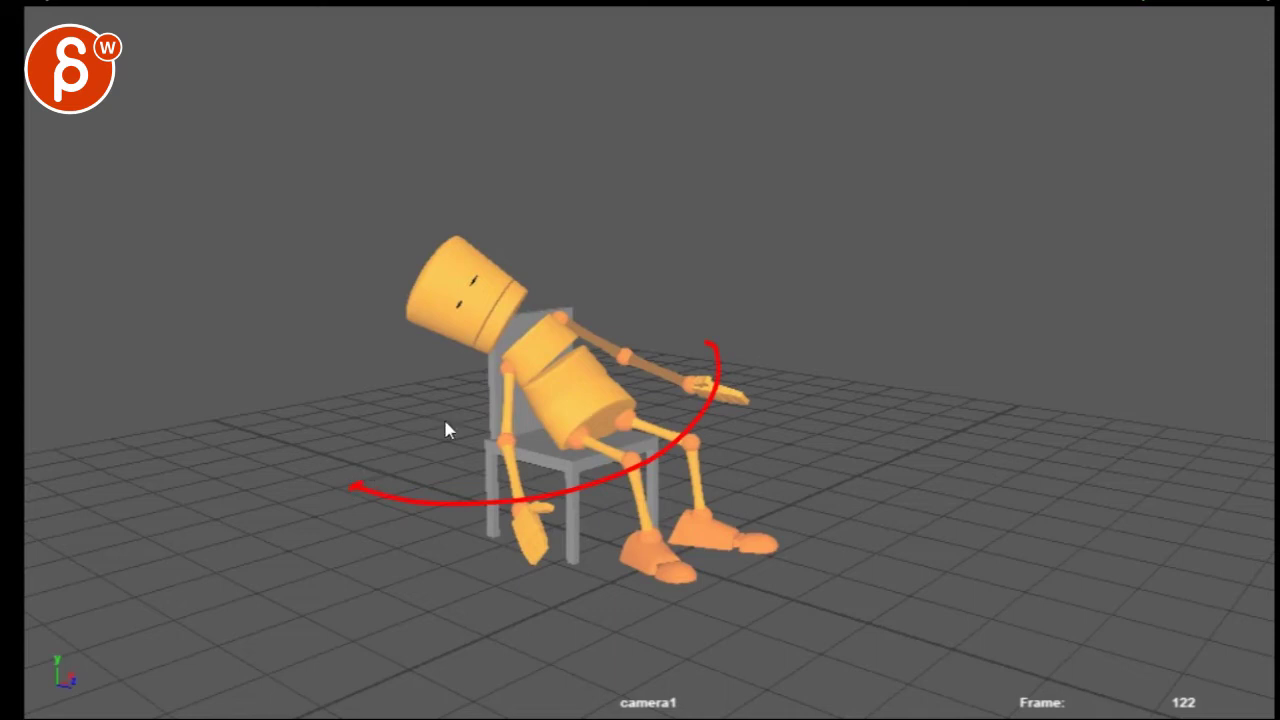
{"action": "key", "text": "e"}
{"action": "left_click_drag", "start_coordinate": [500, 345], "coordinate": [528, 535]}
{"action": "left_click_drag", "start_coordinate": [660, 450], "coordinate": [372, 512]}
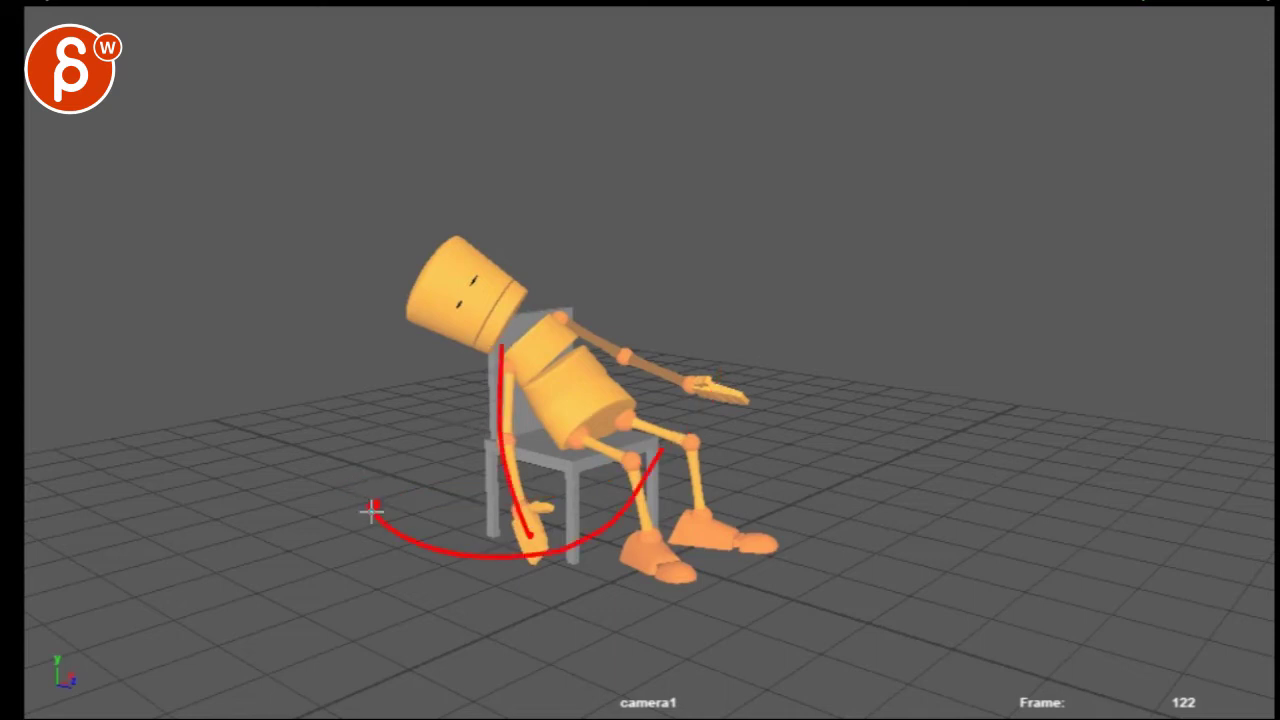
{"action": "left_click_drag", "start_coordinate": [517, 345], "coordinate": [566, 420]}
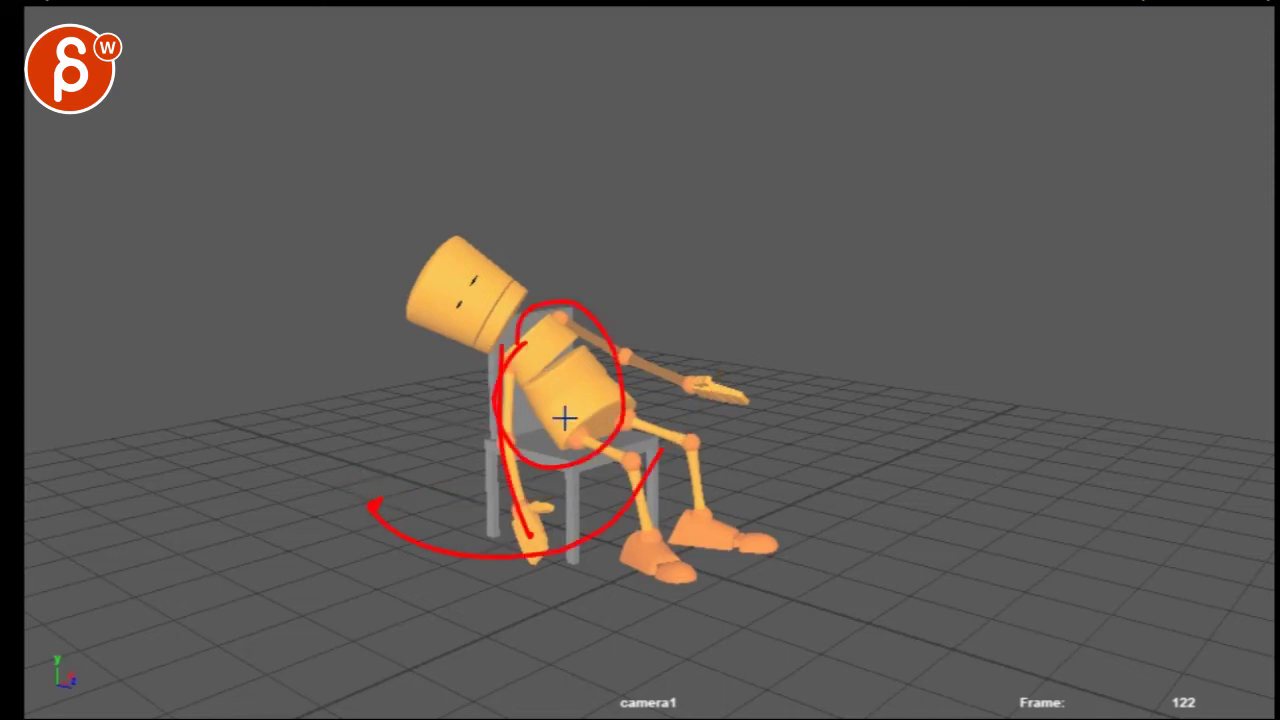
{"action": "key", "text": "e"}
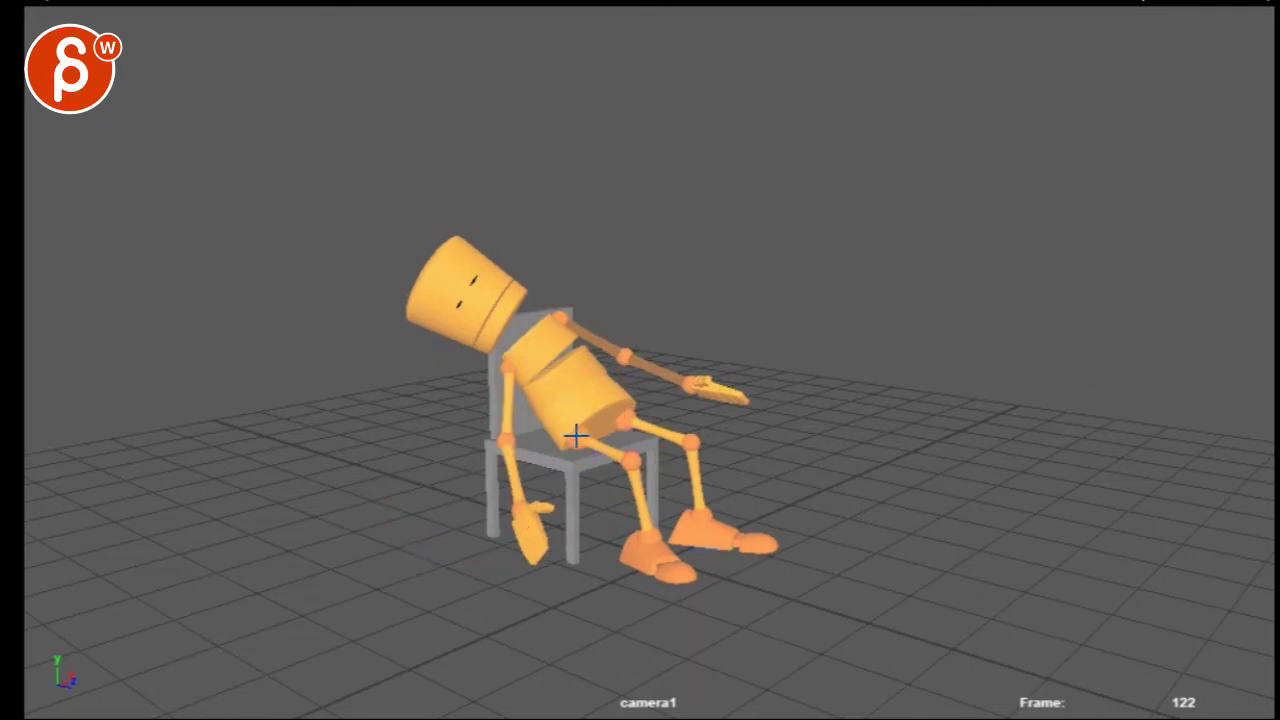
At frame 122, draw curves from the head through the torso to the feet and crossing strokes over the hips, clearing the marks.
{"action": "mouse_move", "coordinate": [492, 296]}
{"action": "left_mouse_down"}
{"action": "mouse_move", "coordinate": [623, 430]}
{"action": "mouse_move", "coordinate": [668, 525]}
{"action": "mouse_move", "coordinate": [465, 340]}
{"action": "left_mouse_up"}
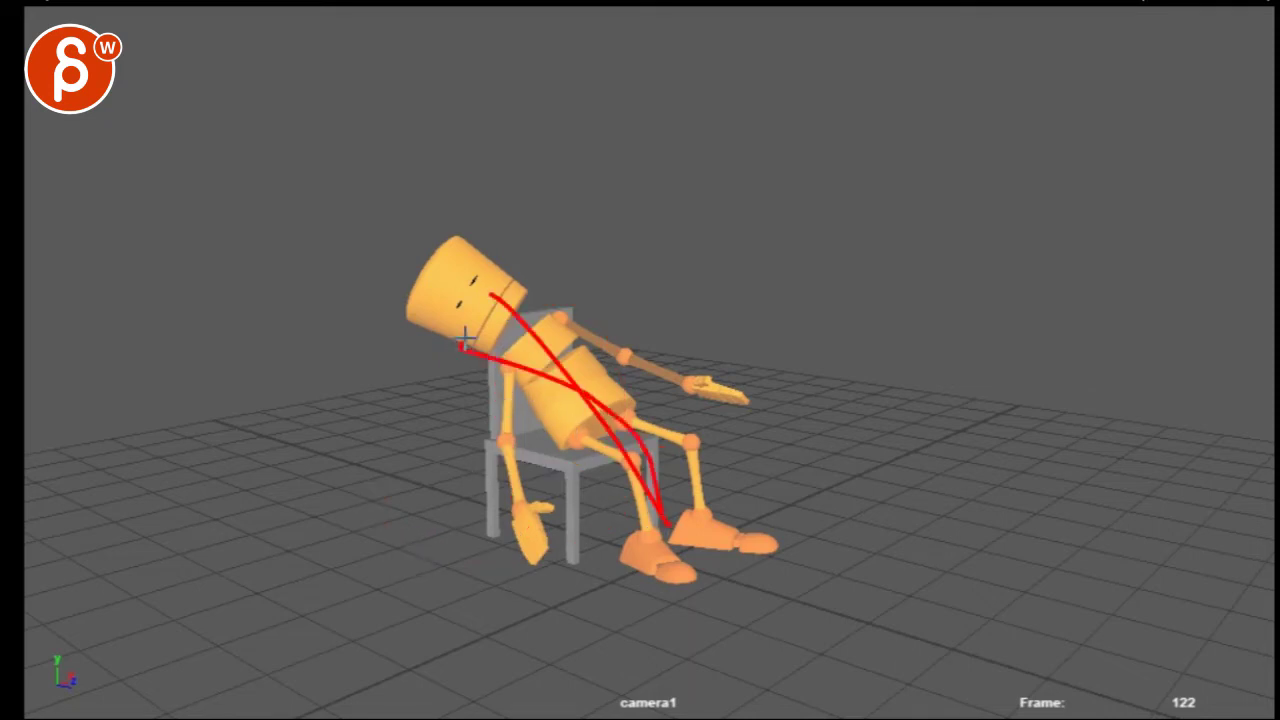
{"action": "mouse_move", "coordinate": [634, 410]}
{"action": "left_mouse_down"}
{"action": "mouse_move", "coordinate": [620, 432]}
{"action": "mouse_move", "coordinate": [577, 420]}
{"action": "left_mouse_up"}
{"action": "key", "text": "e"}
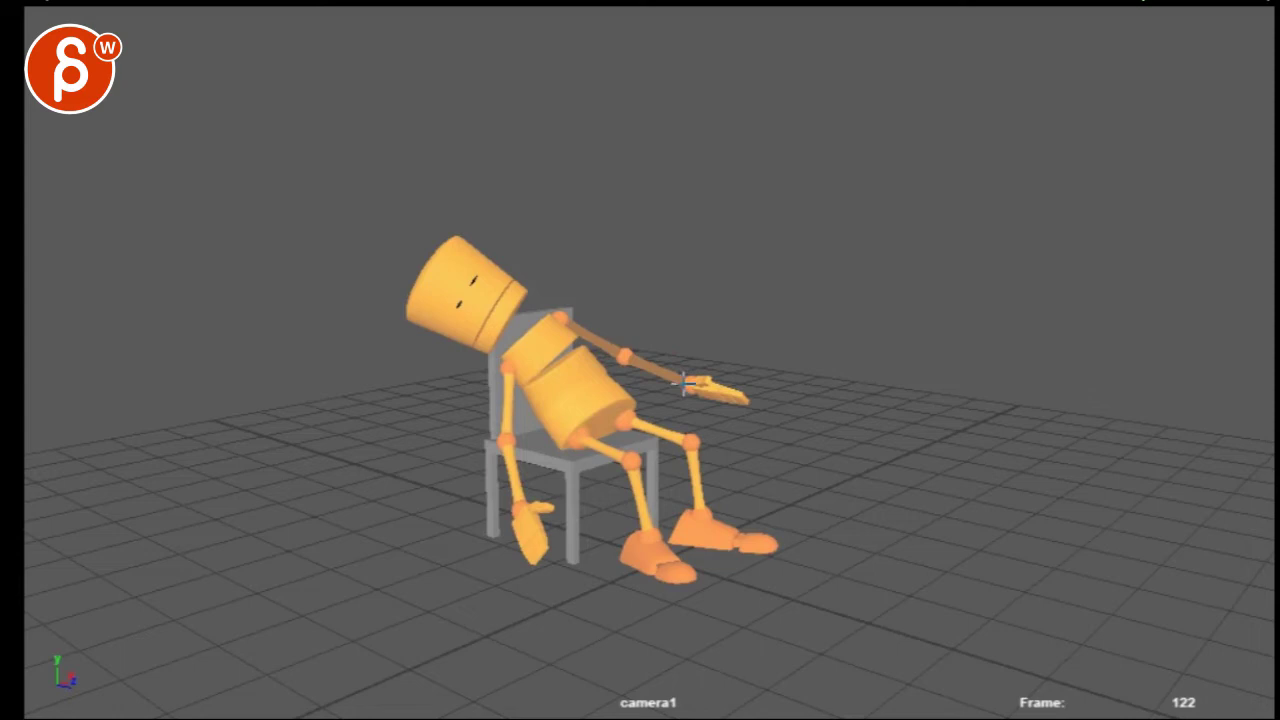
{"action": "mouse_move", "coordinate": [682, 346]}
{"action": "left_mouse_down"}
{"action": "mouse_move", "coordinate": [584, 485]}
{"action": "mouse_move", "coordinate": [574, 426]}
{"action": "mouse_move", "coordinate": [492, 315]}
{"action": "left_mouse_up"}
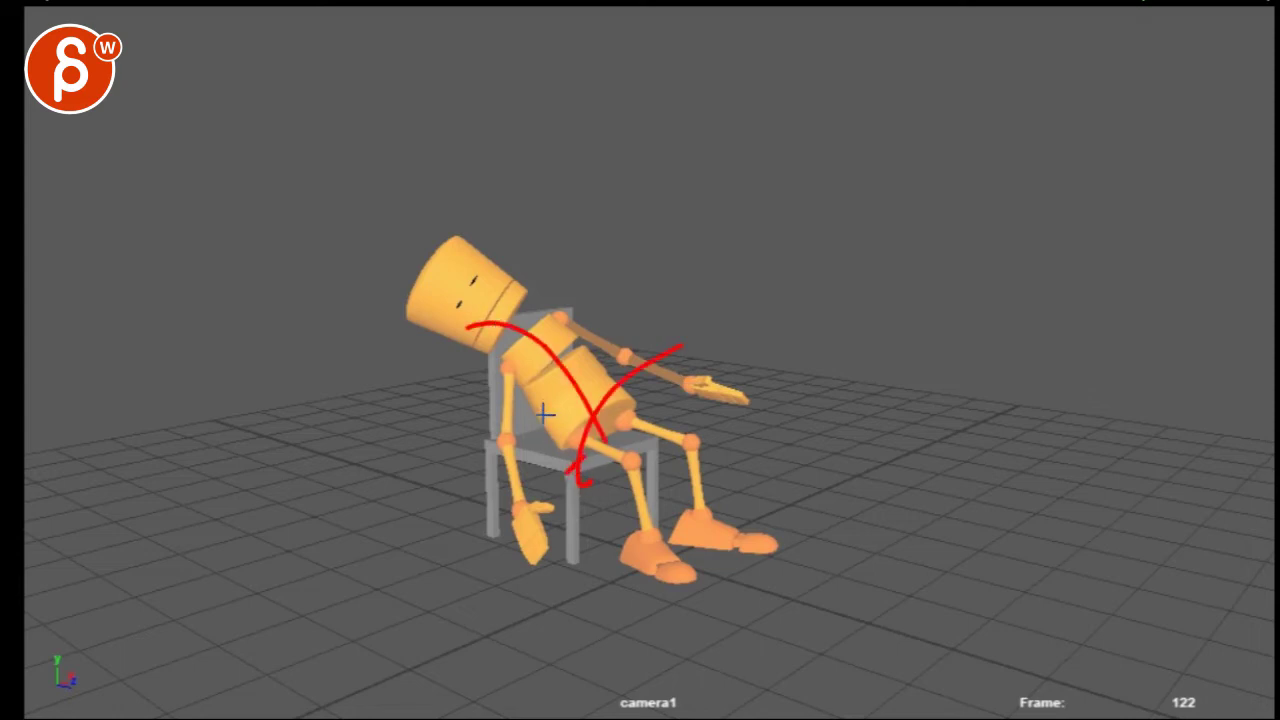
{"action": "key", "text": "e"}
Advance to frame 125 and sketch arm swing arcs from the near shoulder behind the chair and from the far shoulder downward.
{"action": "left_click_drag", "start_coordinate": [1140, 707], "coordinate": [1255, 702]}
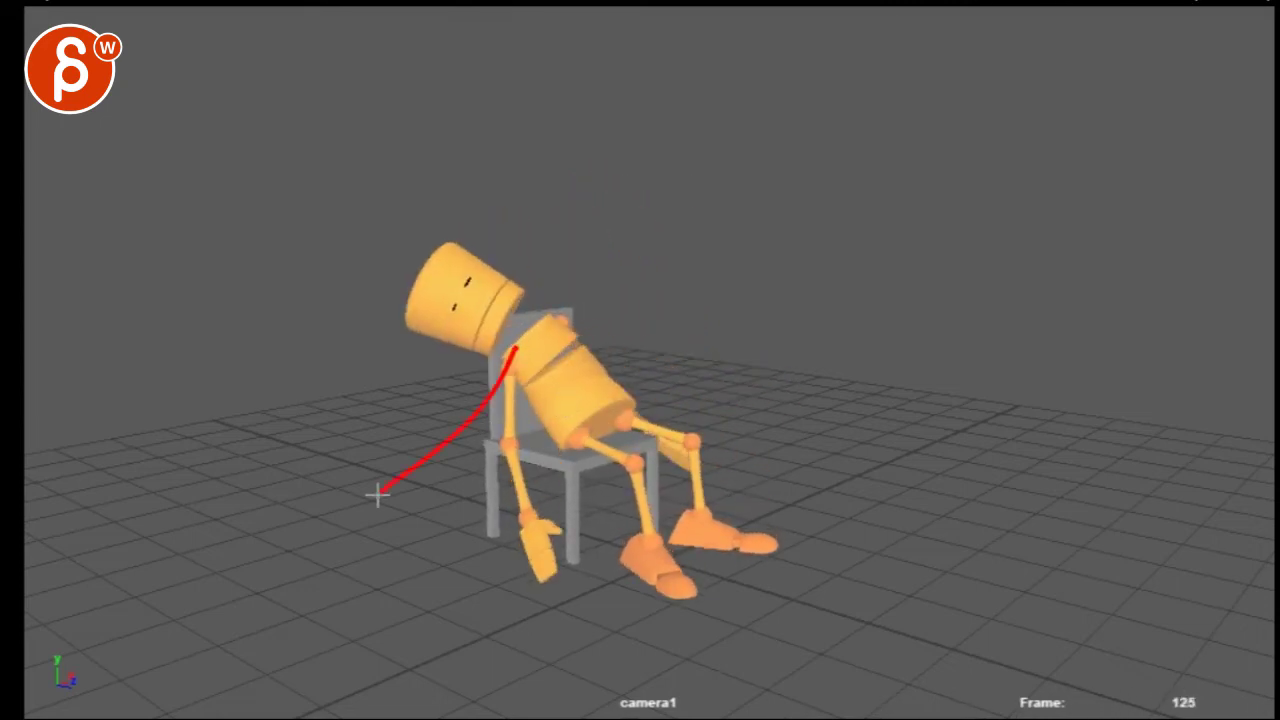
{"action": "left_click_drag", "start_coordinate": [350, 463], "coordinate": [466, 378]}
{"action": "mouse_move", "coordinate": [560, 308]}
{"action": "left_mouse_down"}
{"action": "mouse_move", "coordinate": [549, 352]}
{"action": "mouse_move", "coordinate": [578, 408]}
{"action": "mouse_move", "coordinate": [586, 543]}
{"action": "left_mouse_up"}
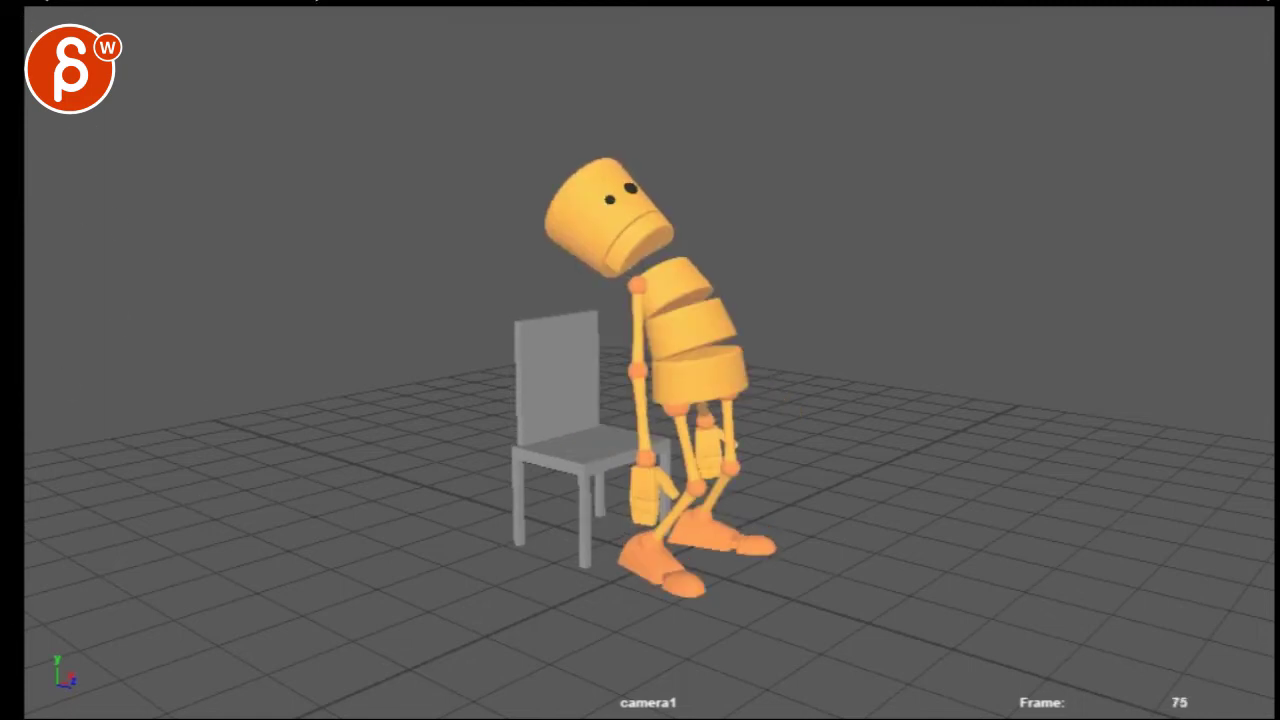
At frame 75, draw strokes around the head and long lines from the head down to the feet, and clear them.
{"action": "left_click_drag", "start_coordinate": [667, 167], "coordinate": [597, 163]}
{"action": "left_click_drag", "start_coordinate": [538, 189], "coordinate": [668, 593]}
{"action": "mouse_move", "coordinate": [553, 197]}
{"action": "left_mouse_down"}
{"action": "mouse_move", "coordinate": [546, 187]}
{"action": "mouse_move", "coordinate": [700, 314]}
{"action": "mouse_move", "coordinate": [683, 612]}
{"action": "left_mouse_up"}
{"action": "key", "text": "e"}
{"action": "left_click_drag", "start_coordinate": [546, 190], "coordinate": [548, 196]}
{"action": "key", "text": "Escape"}
Circle the near hand, the far hand and the head on frame 66, and clear the circles.
{"action": "mouse_move", "coordinate": [640, 502]}
{"action": "left_mouse_down"}
{"action": "mouse_move", "coordinate": [655, 445]}
{"action": "mouse_move", "coordinate": [660, 455]}
{"action": "left_mouse_up"}
{"action": "mouse_move", "coordinate": [705, 410]}
{"action": "left_mouse_down"}
{"action": "mouse_move", "coordinate": [745, 440]}
{"action": "mouse_move", "coordinate": [700, 470]}
{"action": "left_mouse_up"}
{"action": "left_click_drag", "start_coordinate": [670, 418], "coordinate": [693, 380]}
{"action": "left_click_drag", "start_coordinate": [571, 143], "coordinate": [610, 130]}
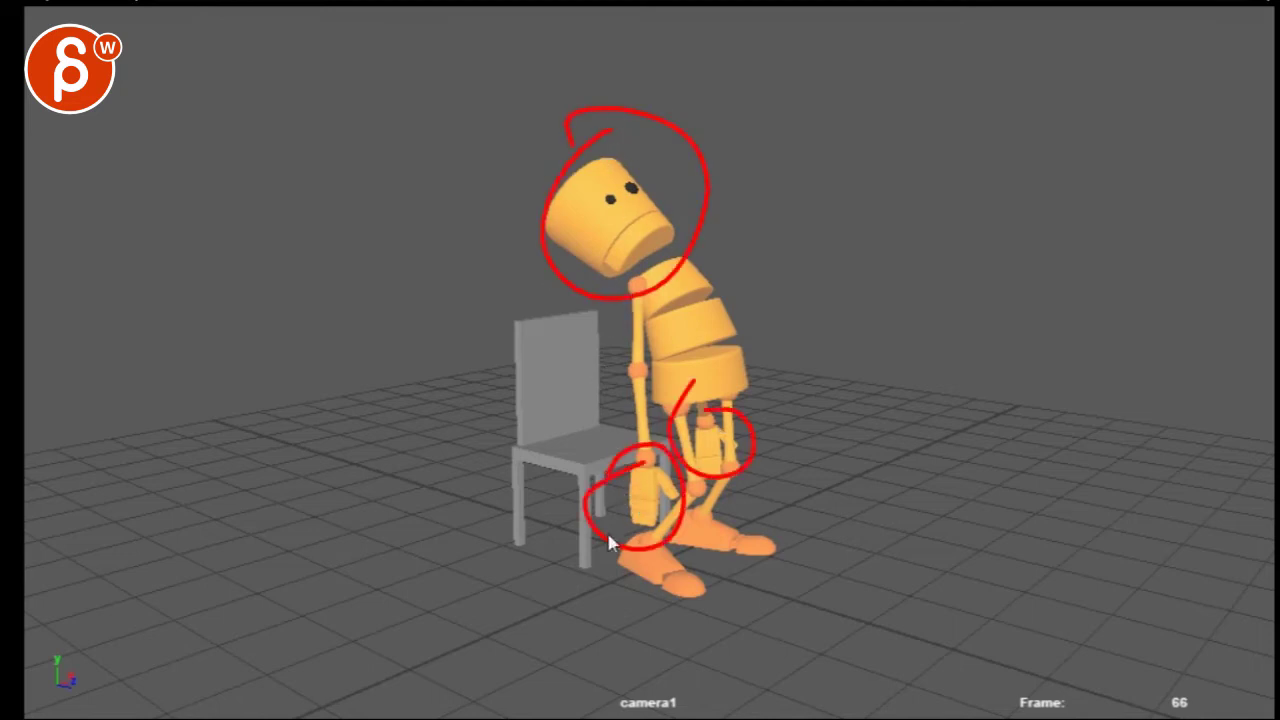
{"action": "key", "text": "Escape"}
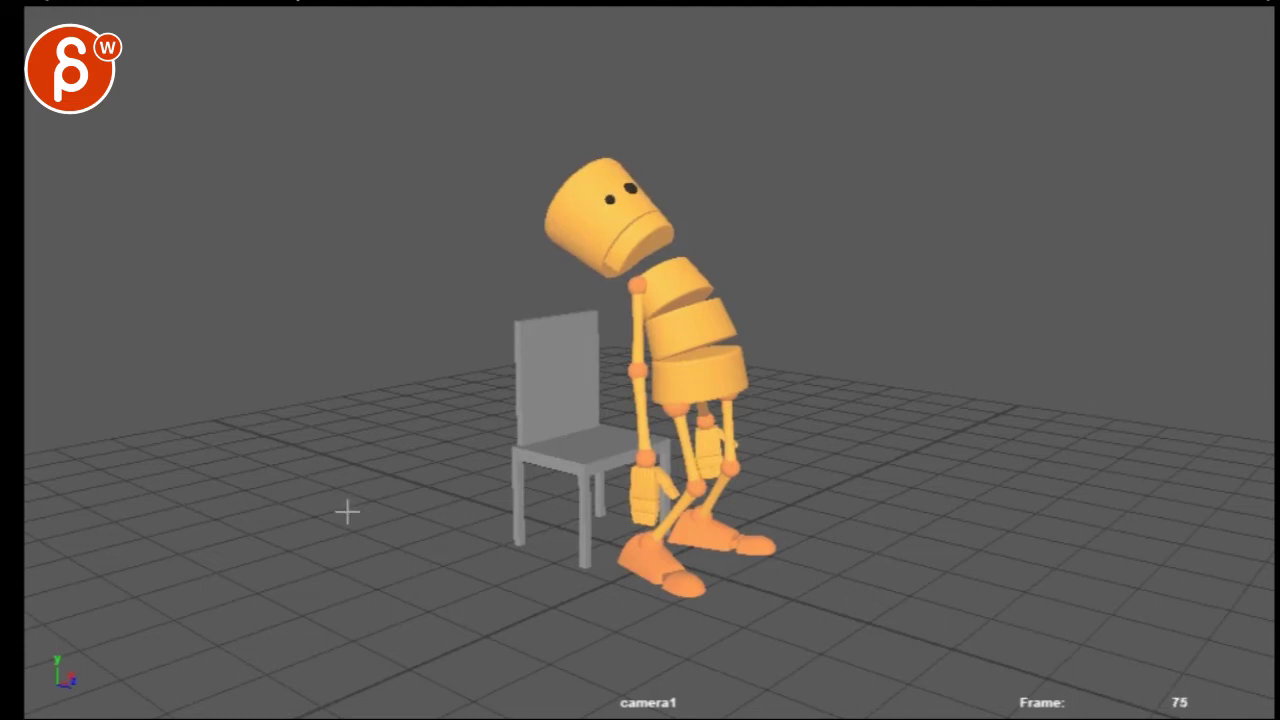
At frame 75, draw a line outward from the face, circle the head with strokes inside it, and clear the marks.
{"action": "mouse_move", "coordinate": [709, 177]}
{"action": "left_mouse_down"}
{"action": "mouse_move", "coordinate": [732, 145]}
{"action": "mouse_move", "coordinate": [698, 185]}
{"action": "left_mouse_up"}
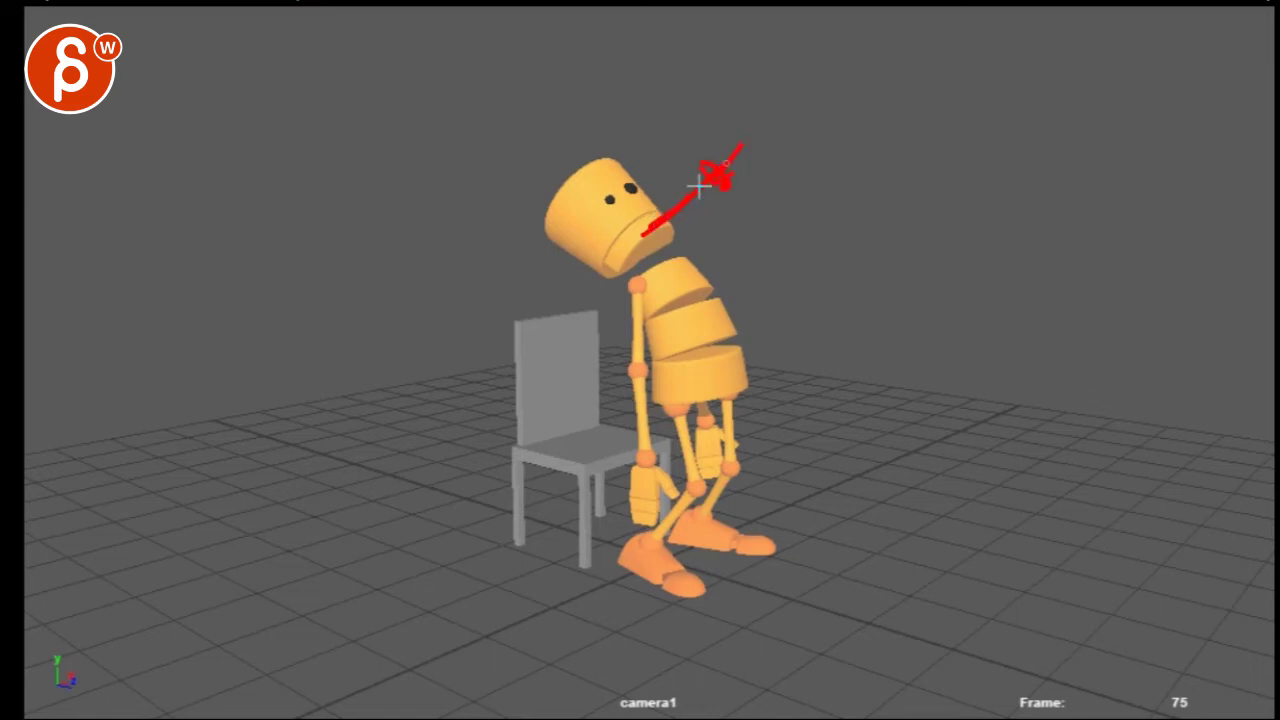
{"action": "mouse_move", "coordinate": [562, 165]}
{"action": "left_mouse_down"}
{"action": "mouse_move", "coordinate": [556, 182]}
{"action": "mouse_move", "coordinate": [615, 235]}
{"action": "mouse_move", "coordinate": [626, 148]}
{"action": "left_mouse_up"}
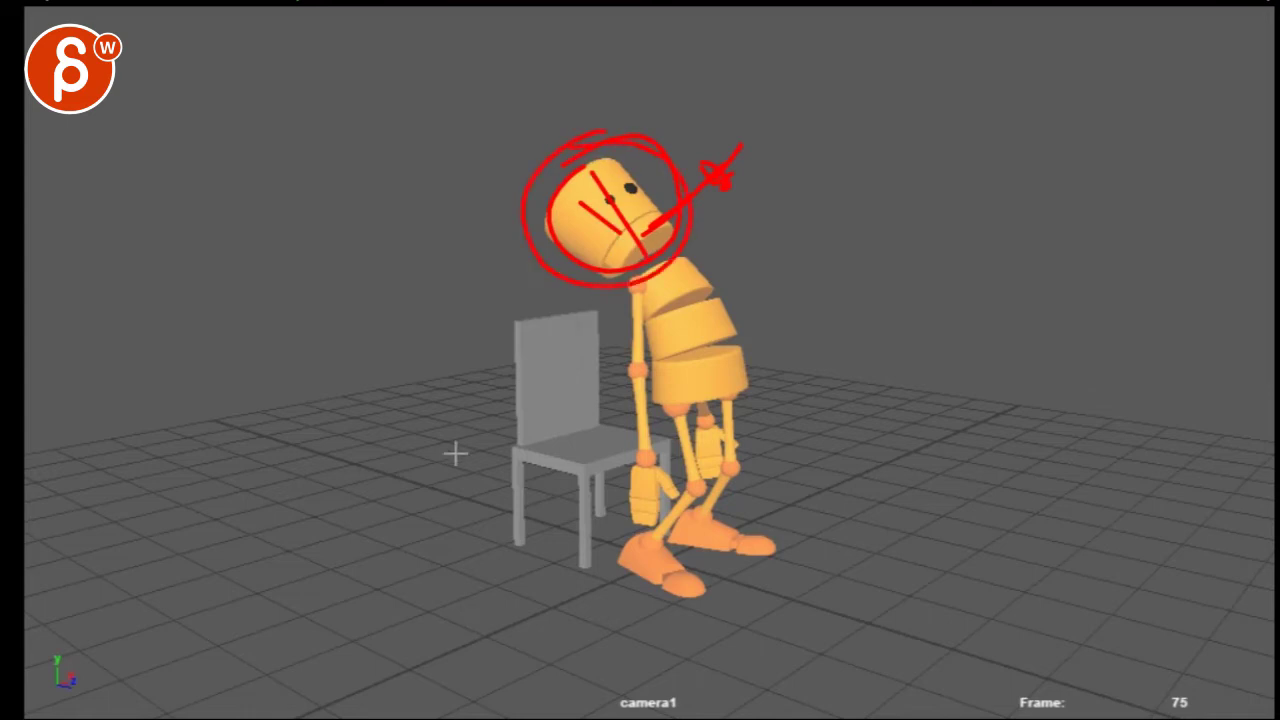
{"action": "key", "text": "e"}
{"action": "left_click_drag", "start_coordinate": [610, 221], "coordinate": [632, 215]}
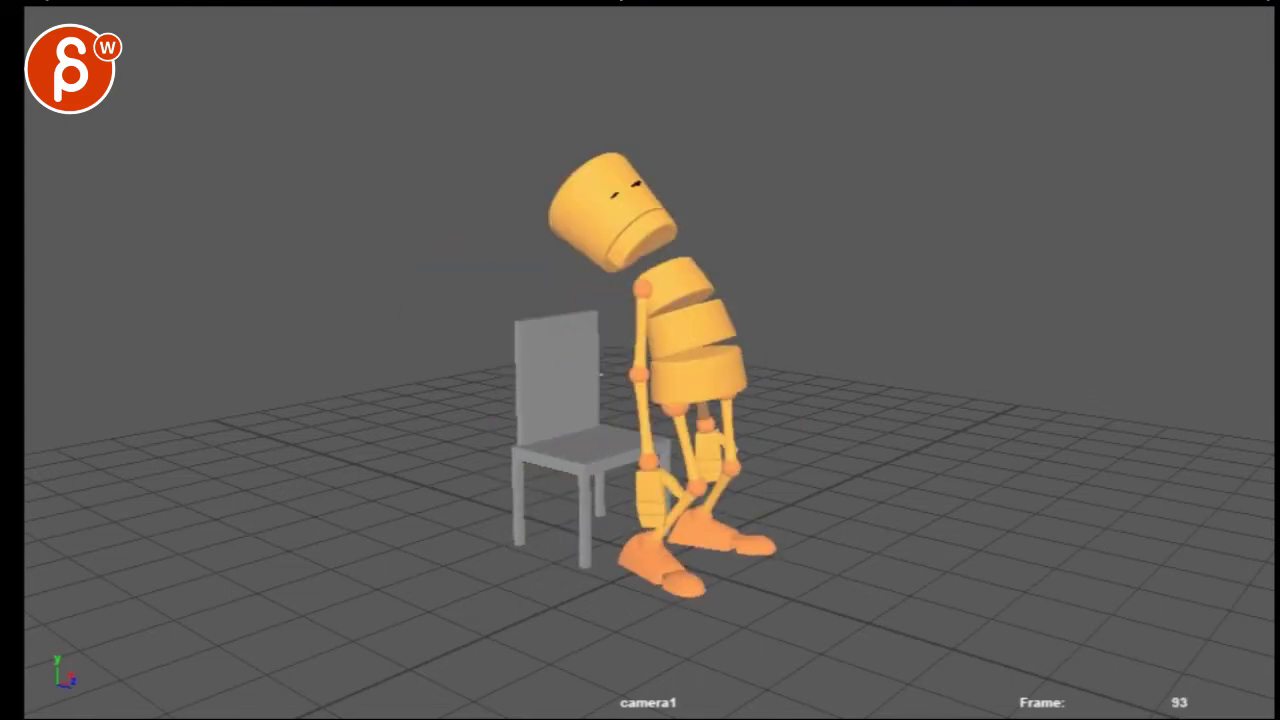
At frame 93, draw a curved arrow around the hips, arrow strokes backward from the head, and a line across the head.
{"action": "mouse_move", "coordinate": [600, 456]}
{"action": "left_mouse_down"}
{"action": "mouse_move", "coordinate": [765, 375]}
{"action": "mouse_move", "coordinate": [740, 368]}
{"action": "left_mouse_up"}
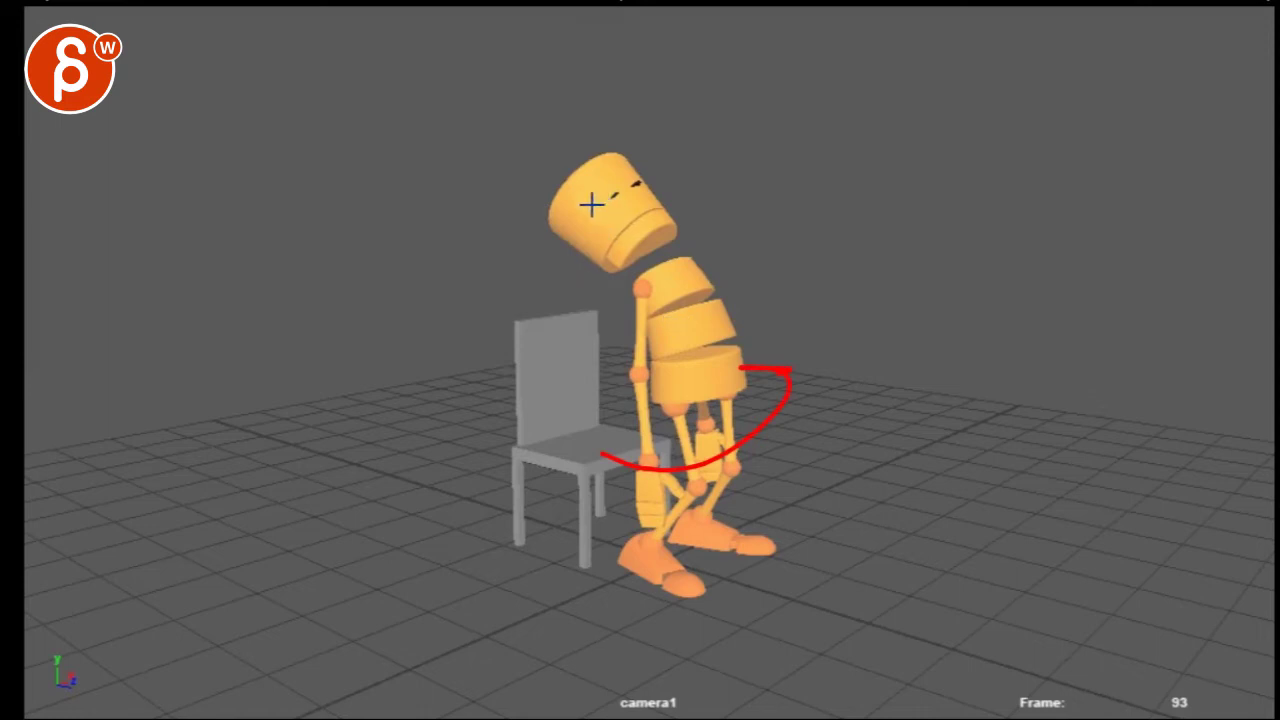
{"action": "left_click_drag", "start_coordinate": [516, 276], "coordinate": [578, 237]}
{"action": "left_click_drag", "start_coordinate": [513, 287], "coordinate": [558, 267]}
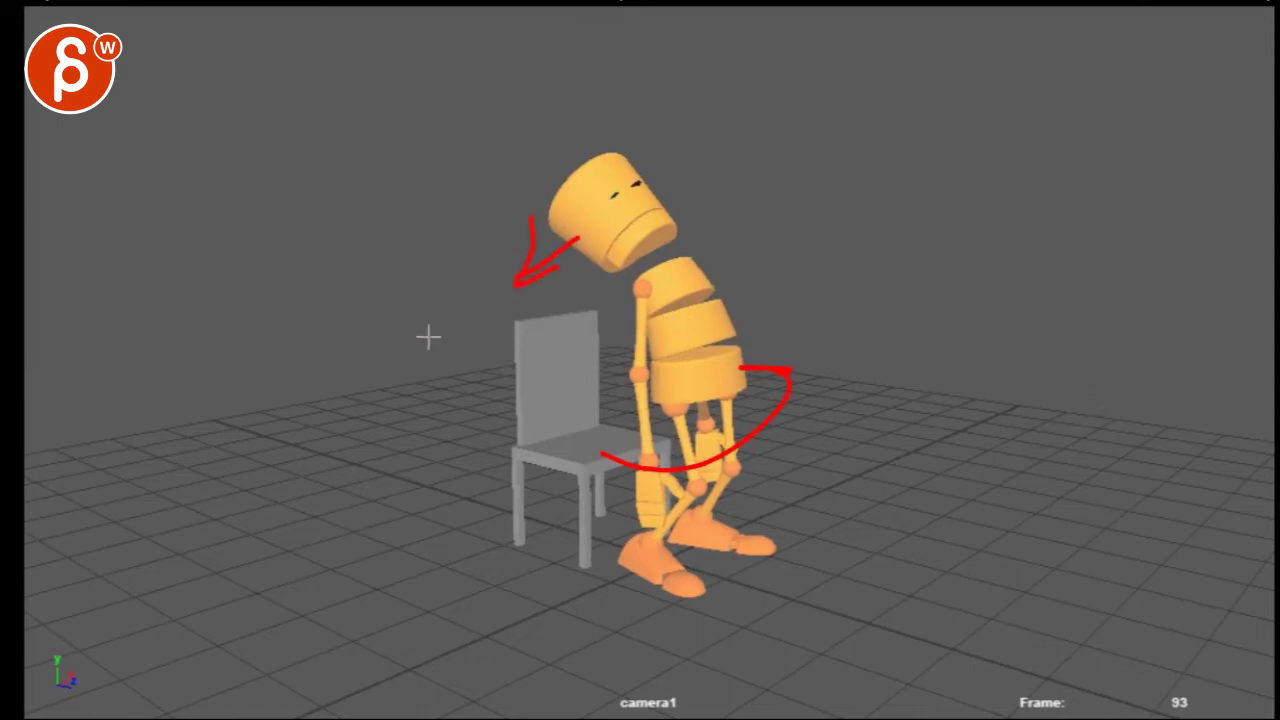
{"action": "left_click_drag", "start_coordinate": [408, 346], "coordinate": [572, 233]}
{"action": "left_click_drag", "start_coordinate": [552, 191], "coordinate": [634, 253]}
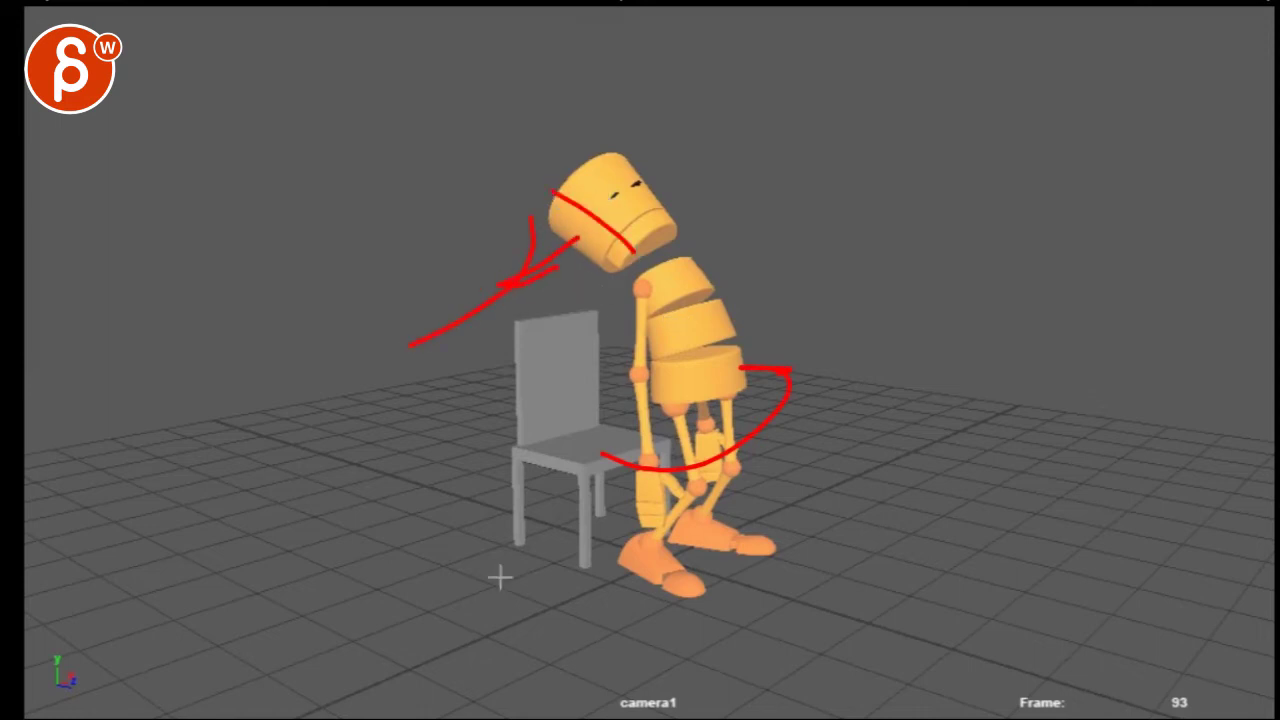
Sketch a loop with two trailing lines below the seat and curves beside the hips, and clear all marks.
{"action": "left_click_drag", "start_coordinate": [472, 716], "coordinate": [524, 521]}
{"action": "left_click_drag", "start_coordinate": [685, 687], "coordinate": [631, 527]}
{"action": "mouse_move", "coordinate": [586, 454]}
{"action": "left_mouse_down"}
{"action": "mouse_move", "coordinate": [634, 521]}
{"action": "mouse_move", "coordinate": [586, 454]}
{"action": "left_mouse_up"}
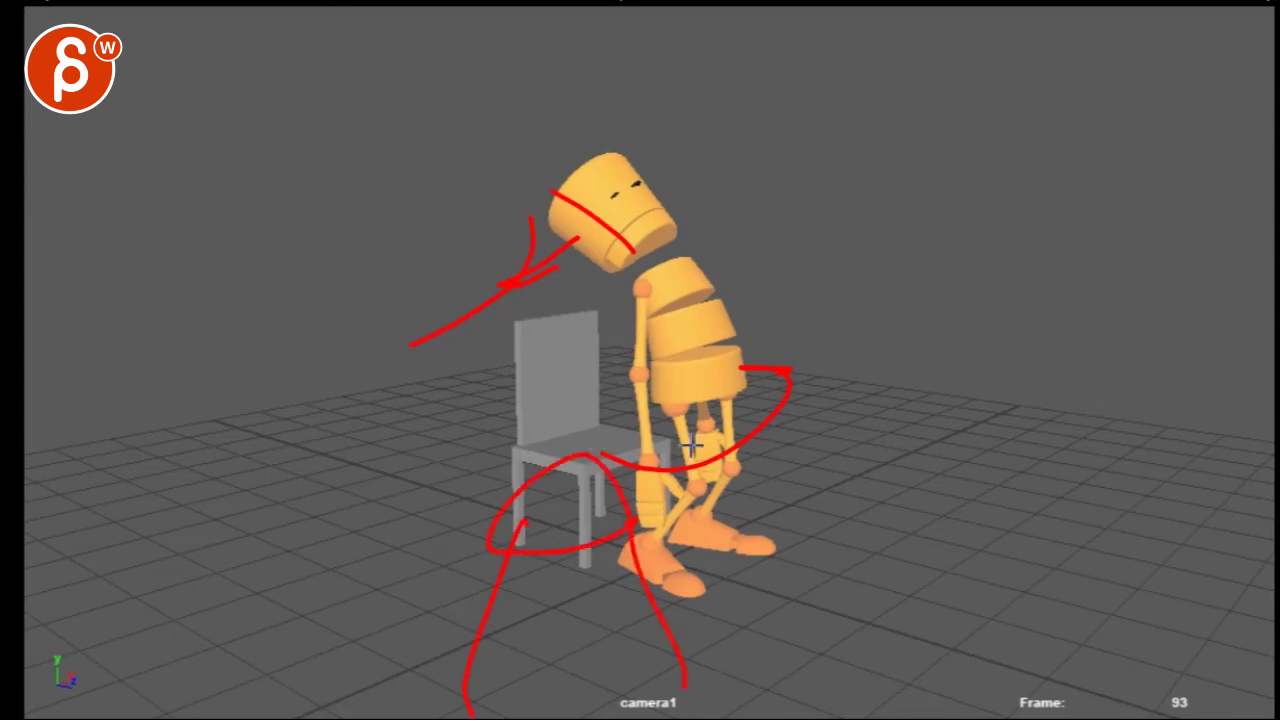
{"action": "left_click_drag", "start_coordinate": [780, 424], "coordinate": [636, 482]}
{"action": "mouse_move", "coordinate": [592, 420]}
{"action": "left_mouse_down"}
{"action": "mouse_move", "coordinate": [646, 419]}
{"action": "mouse_move", "coordinate": [608, 355]}
{"action": "left_mouse_up"}
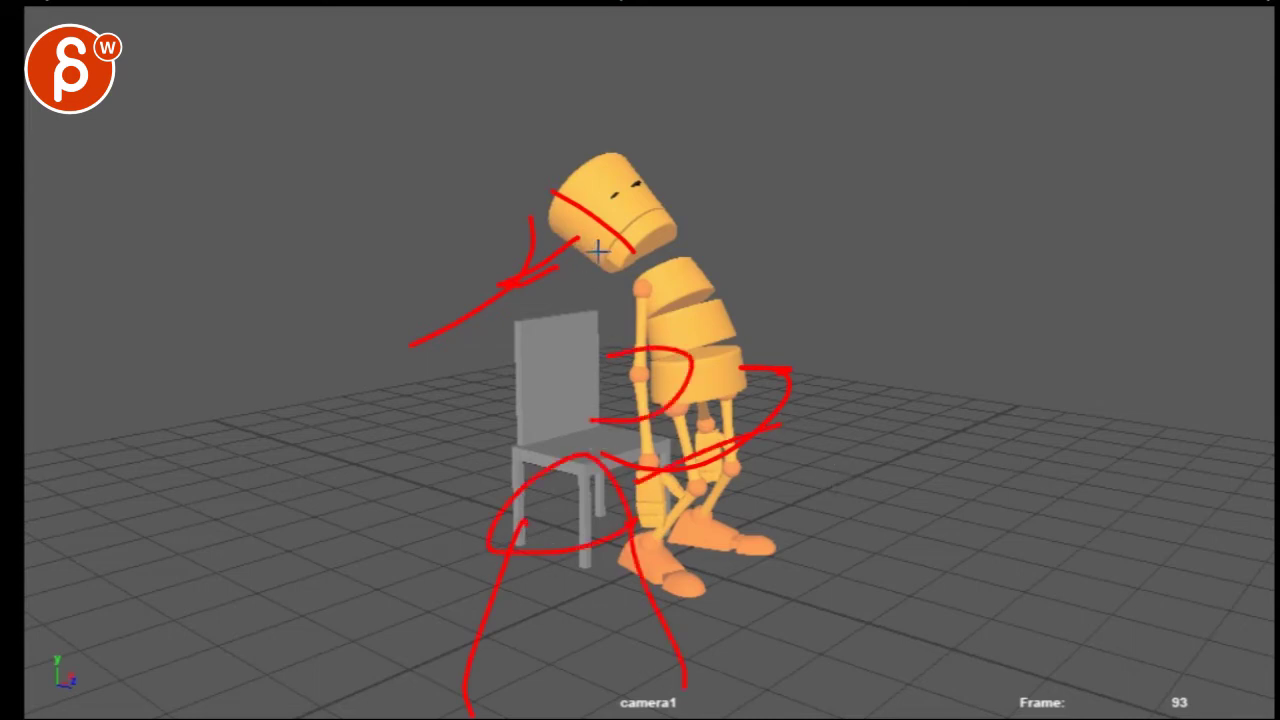
{"action": "key", "text": "e"}
Trace one line down the back half of the head and another down the face, clearing each.
{"action": "mouse_move", "coordinate": [585, 152]}
{"action": "left_mouse_down"}
{"action": "mouse_move", "coordinate": [645, 252]}
{"action": "mouse_move", "coordinate": [640, 212]}
{"action": "mouse_move", "coordinate": [594, 250]}
{"action": "left_mouse_up"}
{"action": "key", "text": "e"}
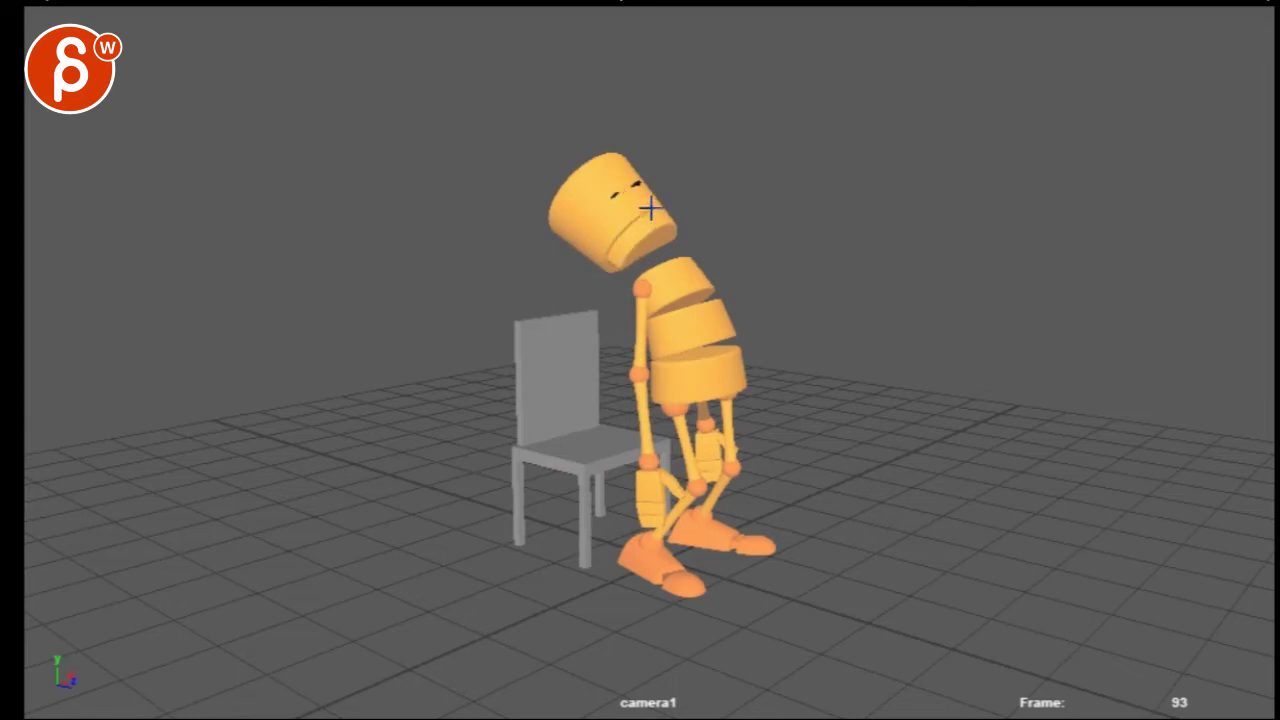
{"action": "left_click_drag", "start_coordinate": [612, 162], "coordinate": [668, 230]}
{"action": "key", "text": "e"}
Scrub forward to frame 110, draw a stroke from the face backward toward the chair, and clear it.
{"action": "left_click", "coordinate": [602, 716]}
{"action": "left_click_drag", "start_coordinate": [497, 716], "coordinate": [945, 706]}
{"action": "mouse_move", "coordinate": [669, 208]}
{"action": "left_mouse_down"}
{"action": "mouse_move", "coordinate": [697, 228]}
{"action": "mouse_move", "coordinate": [640, 262]}
{"action": "mouse_move", "coordinate": [682, 257]}
{"action": "mouse_move", "coordinate": [590, 255]}
{"action": "mouse_move", "coordinate": [620, 137]}
{"action": "mouse_move", "coordinate": [530, 313]}
{"action": "left_mouse_up"}
{"action": "key", "text": "Escape"}
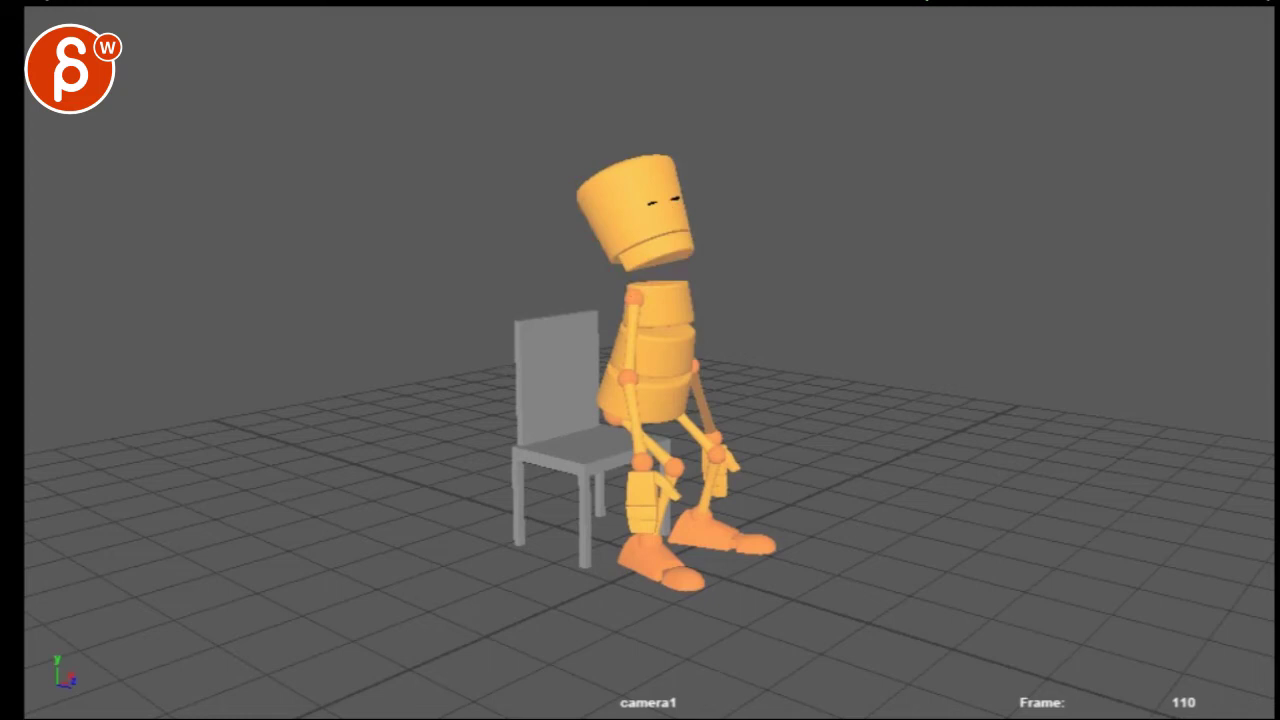
Scrub back to frame 64, draw two lines across the lower face and one down the head, and step forward.
{"action": "left_click_drag", "start_coordinate": [493, 716], "coordinate": [194, 716]}
{"action": "left_click_drag", "start_coordinate": [650, 188], "coordinate": [590, 265]}
{"action": "left_click_drag", "start_coordinate": [660, 245], "coordinate": [610, 290]}
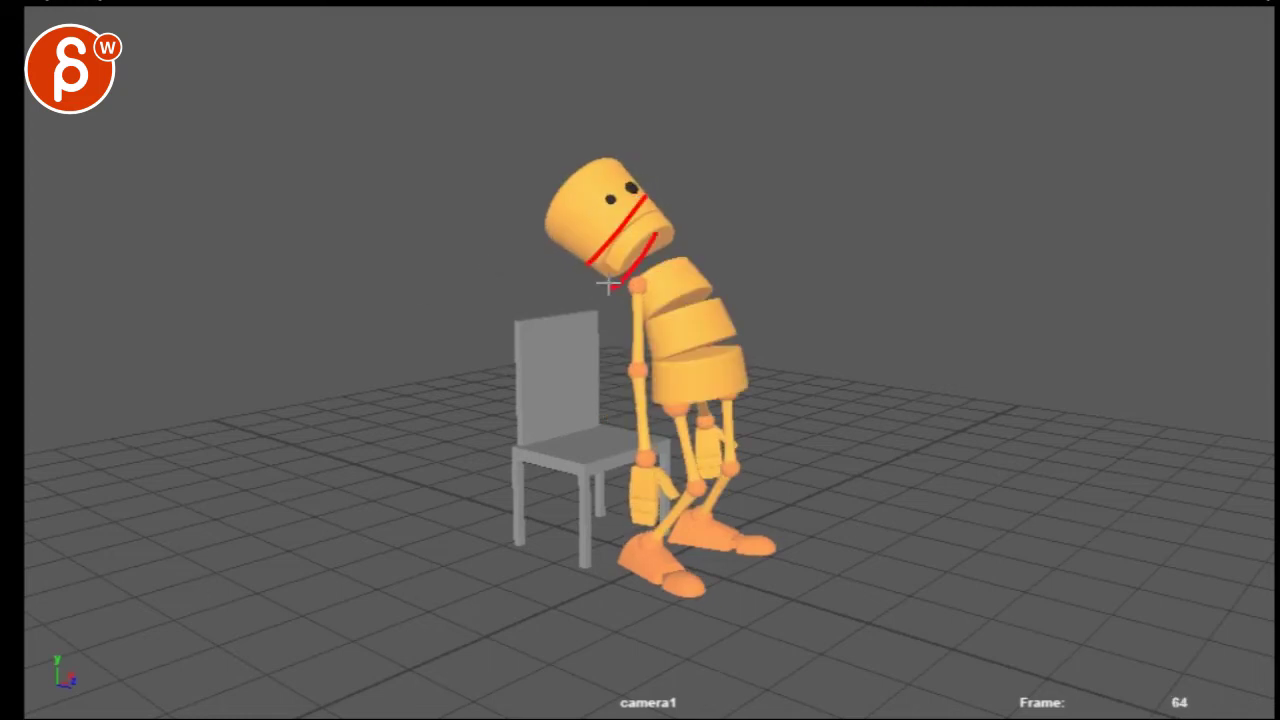
{"action": "left_click_drag", "start_coordinate": [576, 176], "coordinate": [656, 246]}
{"action": "key", "text": "."}
{"action": "key", "text": "."}
{"action": "key", "text": "."}
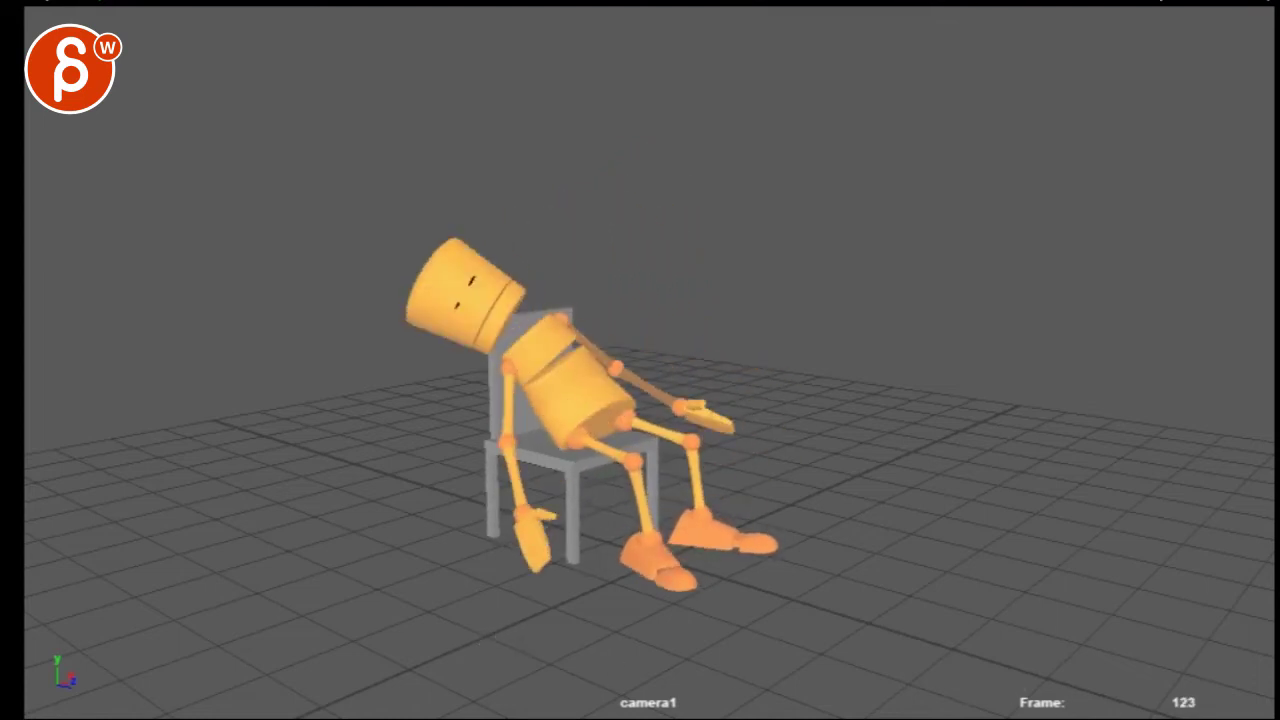
Draw a diagonal stroke past the head, step through the frames to frame 117, and circle the lower face.
{"action": "mouse_move", "coordinate": [639, 177]}
{"action": "left_mouse_down"}
{"action": "mouse_move", "coordinate": [669, 263]}
{"action": "mouse_move", "coordinate": [566, 283]}
{"action": "mouse_move", "coordinate": [562, 308]}
{"action": "mouse_move", "coordinate": [548, 272]}
{"action": "left_mouse_up"}
{"action": "key", "text": "."}
{"action": "key", "text": "."}
{"action": "key", "text": "."}
{"action": "key", "text": "."}
{"action": "key", "text": "."}
{"action": "key", "text": "."}
{"action": "key", "text": "alt+."}
{"action": "key", "text": "alt+."}
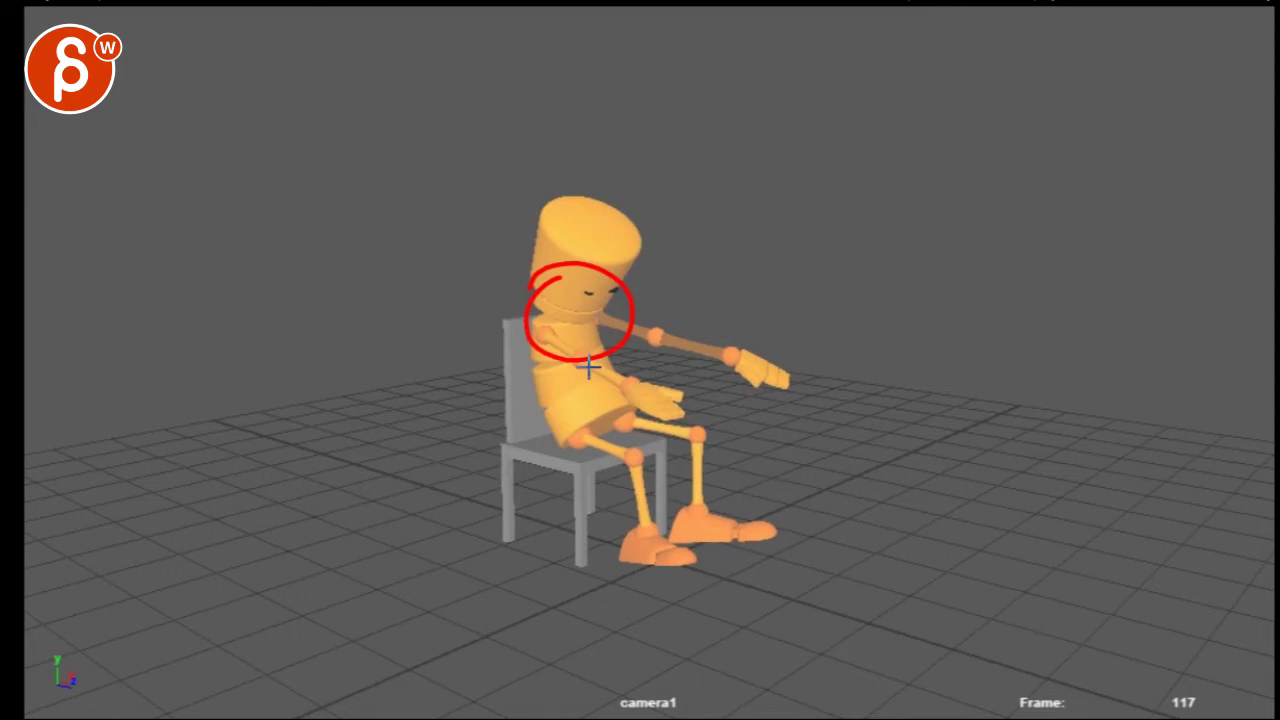
Step between frames 120 and 115 to examine how the head and torso move as the character leans back.
{"action": "key", "text": "alt+."}
{"action": "key", "text": "alt+."}
{"action": "key", "text": "alt+."}
{"action": "key", "text": "alt+."}
{"action": "key", "text": "alt+"}
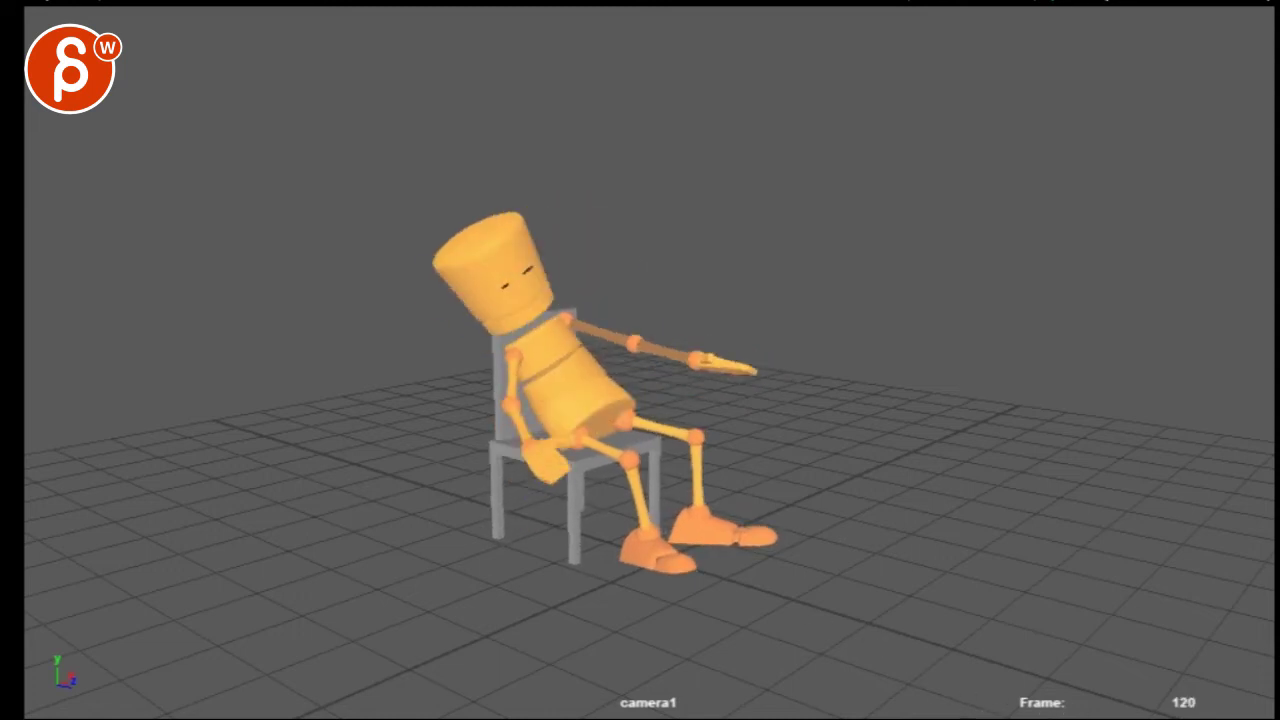
{"action": "key", "text": "alt+"}
{"action": "key", "text": "alt+"}
{"action": "key", "text": "alt+"}
{"action": "key", "text": "alt+"}
{"action": "key", "text": "alt+"}
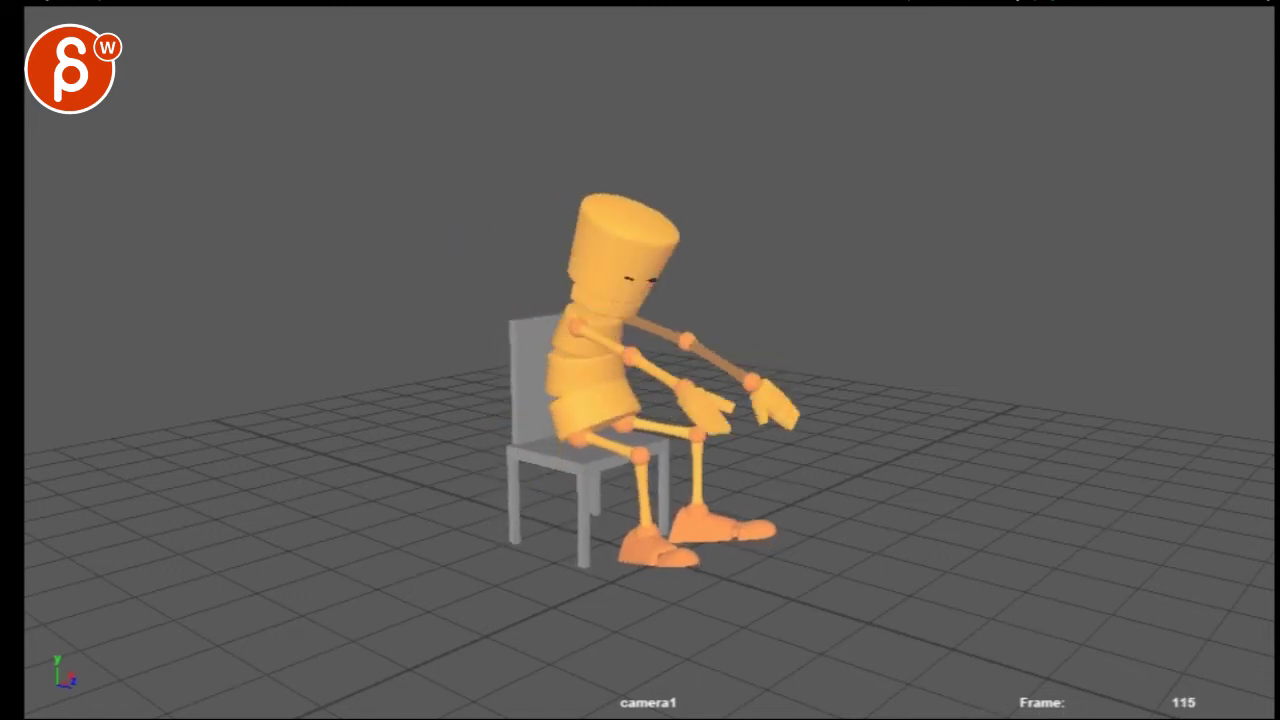
Draw loops around the head and upper body plus strokes in front of the head, and clear the marks.
{"action": "mouse_move", "coordinate": [490, 168]}
{"action": "left_mouse_down"}
{"action": "mouse_move", "coordinate": [412, 385]}
{"action": "mouse_move", "coordinate": [475, 160]}
{"action": "left_mouse_up"}
{"action": "mouse_move", "coordinate": [566, 160]}
{"action": "left_mouse_down"}
{"action": "mouse_move", "coordinate": [663, 289]}
{"action": "mouse_move", "coordinate": [572, 152]}
{"action": "left_mouse_up"}
{"action": "left_click_drag", "start_coordinate": [740, 292], "coordinate": [799, 182]}
{"action": "left_click_drag", "start_coordinate": [748, 210], "coordinate": [724, 232]}
{"action": "mouse_move", "coordinate": [530, 190]}
{"action": "left_mouse_down"}
{"action": "mouse_move", "coordinate": [709, 197]}
{"action": "mouse_move", "coordinate": [565, 160]}
{"action": "left_mouse_up"}
{"action": "key", "text": "Escape"}
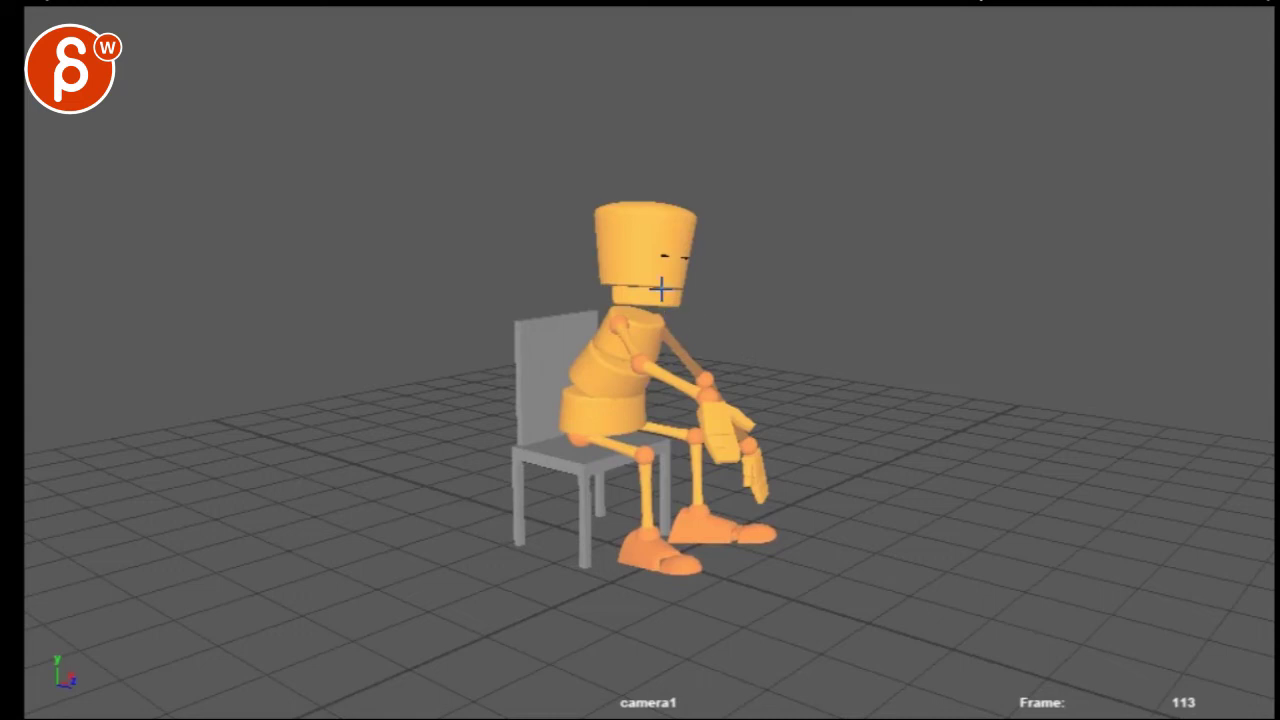
Draw a stroke over the head at frame 113, circle the whole character and chair at frame 66, and clear the circles.
{"action": "mouse_move", "coordinate": [600, 210]}
{"action": "left_mouse_down"}
{"action": "mouse_move", "coordinate": [750, 365]}
{"action": "mouse_move", "coordinate": [692, 300]}
{"action": "left_mouse_up"}
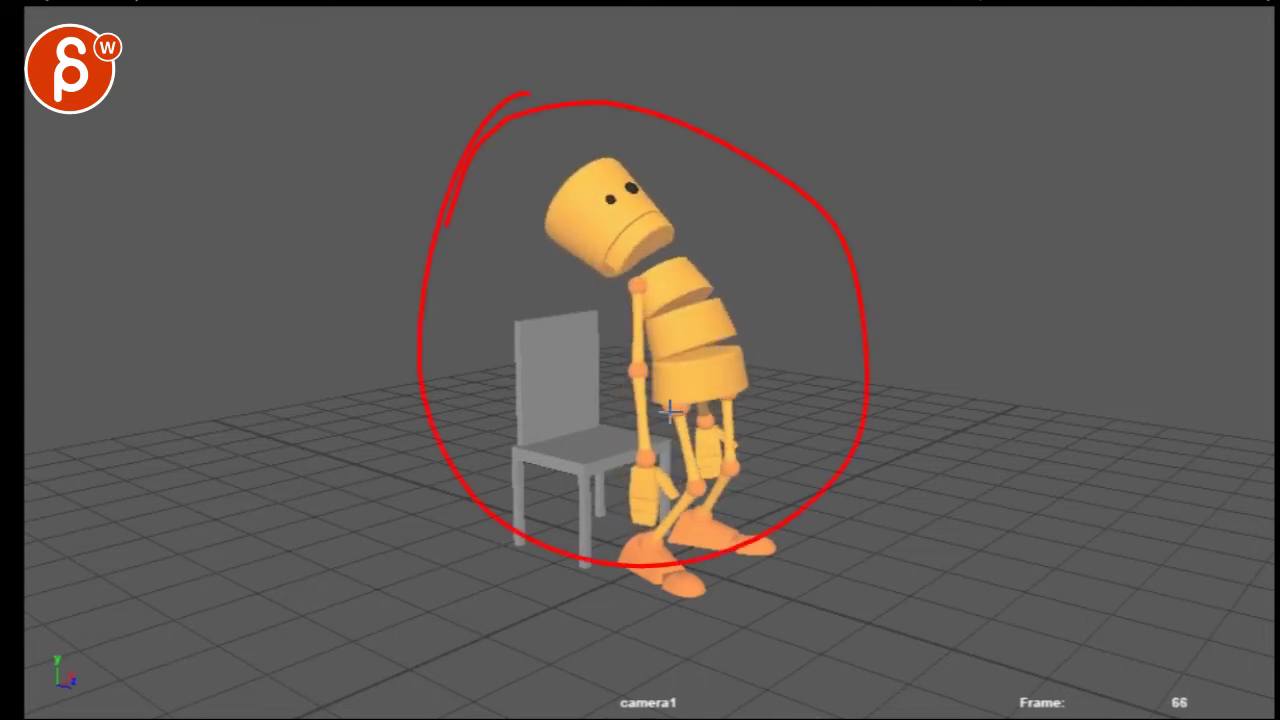
{"action": "mouse_move", "coordinate": [505, 170]}
{"action": "left_mouse_down"}
{"action": "mouse_move", "coordinate": [677, 100]}
{"action": "mouse_move", "coordinate": [520, 292]}
{"action": "left_mouse_up"}
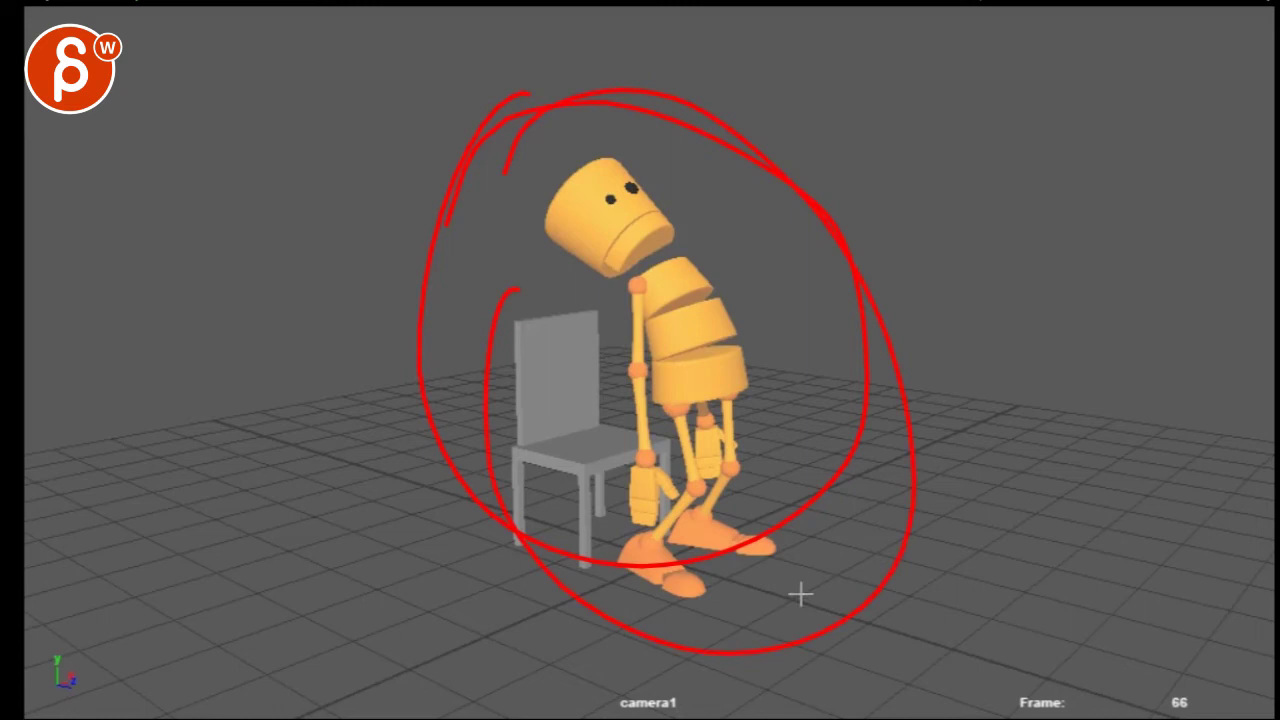
{"action": "left_click_drag", "start_coordinate": [800, 594], "coordinate": [527, 540]}
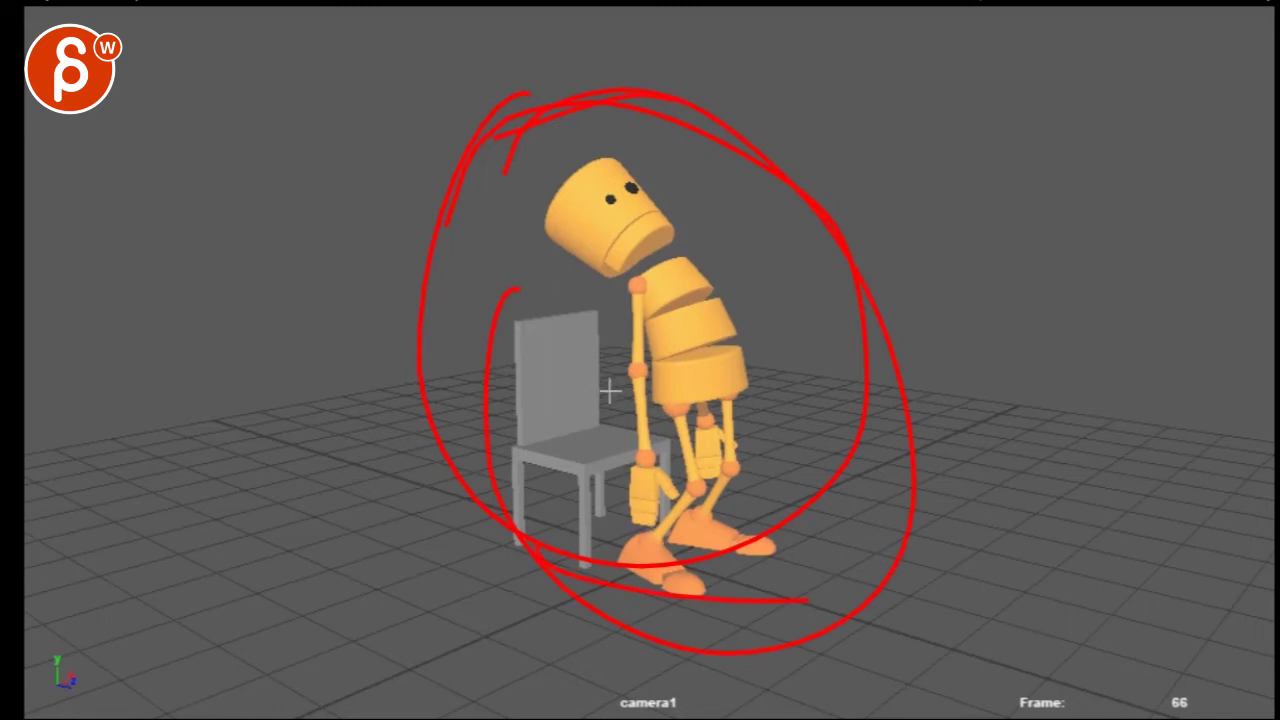
{"action": "key", "text": "Escape"}
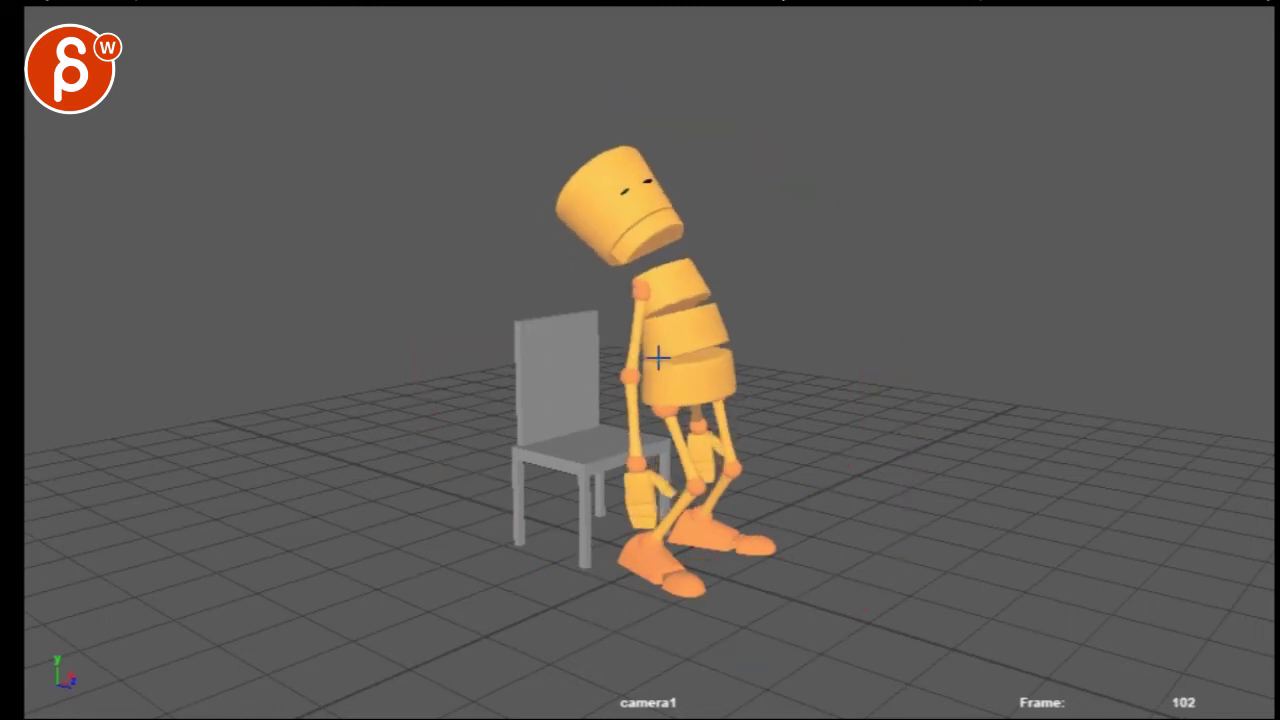
Sketch strokes around the chair back, circle the head at frame 64, and clear the marks.
{"action": "left_click_drag", "start_coordinate": [505, 279], "coordinate": [474, 357]}
{"action": "left_click_drag", "start_coordinate": [517, 314], "coordinate": [501, 307]}
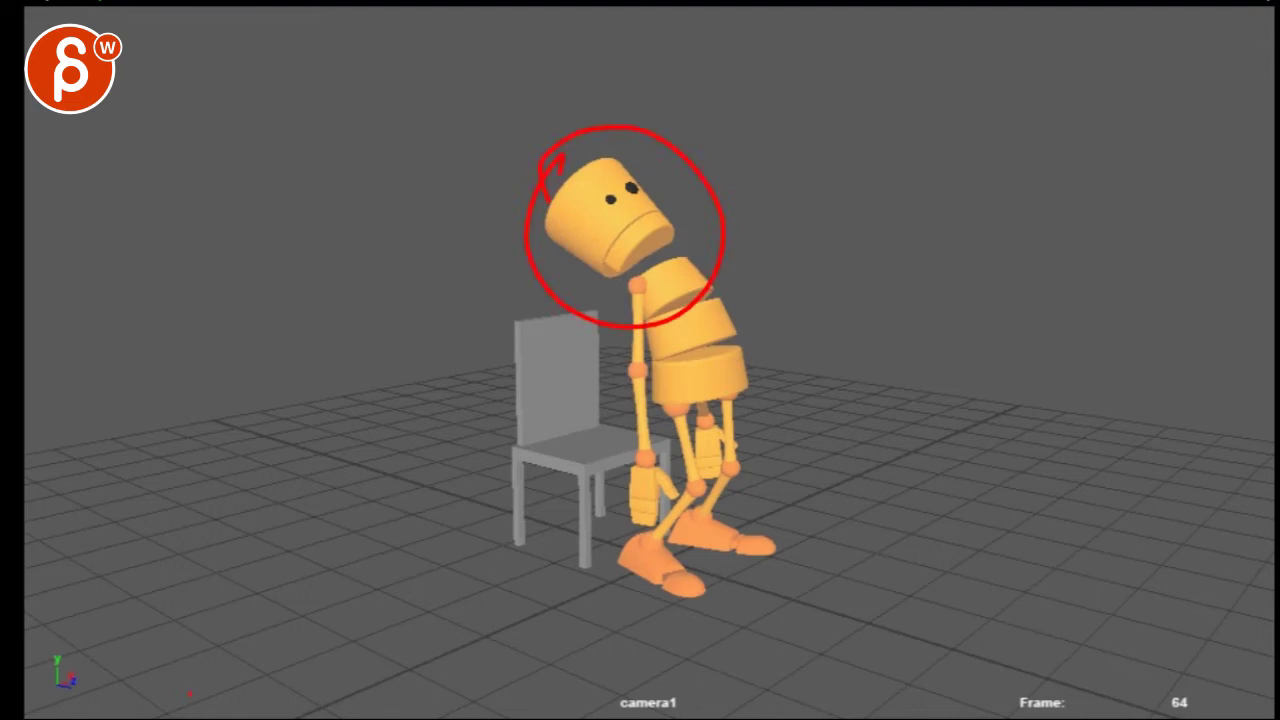
{"action": "key", "text": "space"}
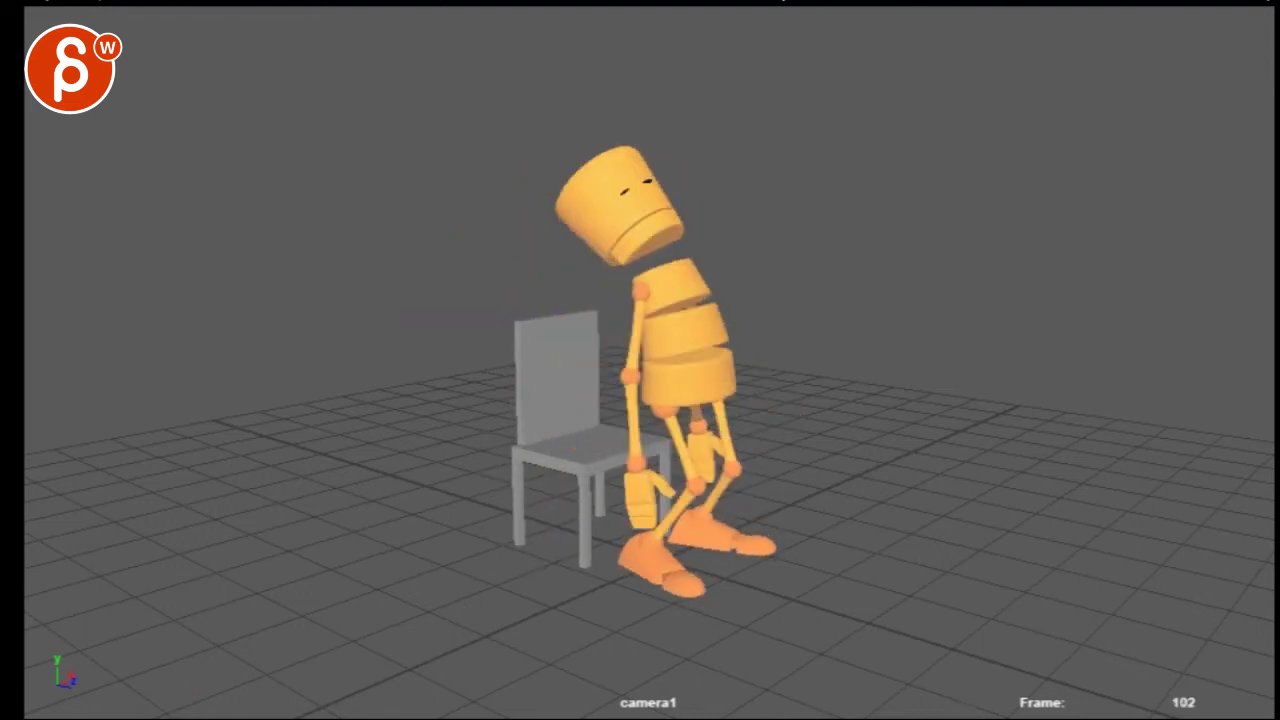
Trace a curve along the lower face and crossing strokes over the top of the head up to frame 104, and clear them.
{"action": "left_click_drag", "start_coordinate": [686, 203], "coordinate": [607, 250]}
{"action": "left_click_drag", "start_coordinate": [589, 180], "coordinate": [640, 191]}
{"action": "mouse_move", "coordinate": [638, 160]}
{"action": "left_mouse_down"}
{"action": "mouse_move", "coordinate": [641, 203]}
{"action": "mouse_move", "coordinate": [606, 233]}
{"action": "left_mouse_up"}
{"action": "key", "text": "Right"}
{"action": "key", "text": "Right"}
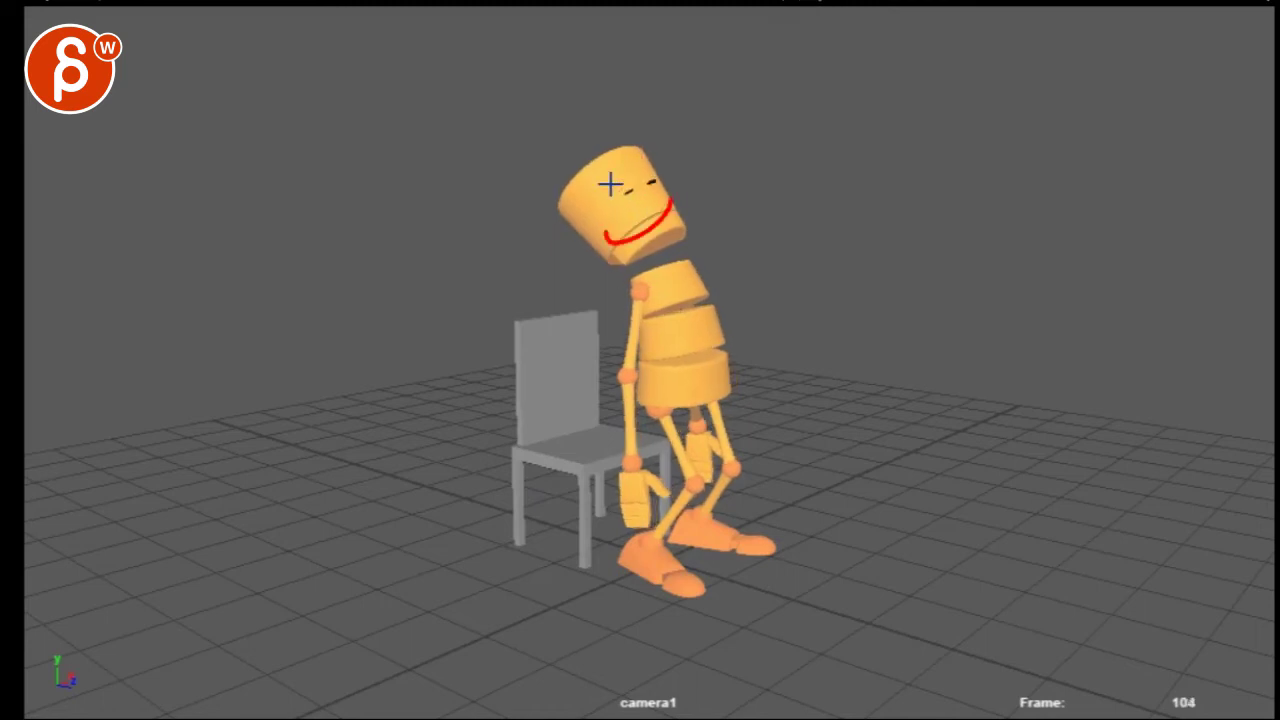
{"action": "mouse_move", "coordinate": [599, 158]}
{"action": "left_mouse_down"}
{"action": "mouse_move", "coordinate": [640, 178]}
{"action": "mouse_move", "coordinate": [618, 146]}
{"action": "left_mouse_up"}
{"action": "left_click_drag", "start_coordinate": [594, 207], "coordinate": [624, 150]}
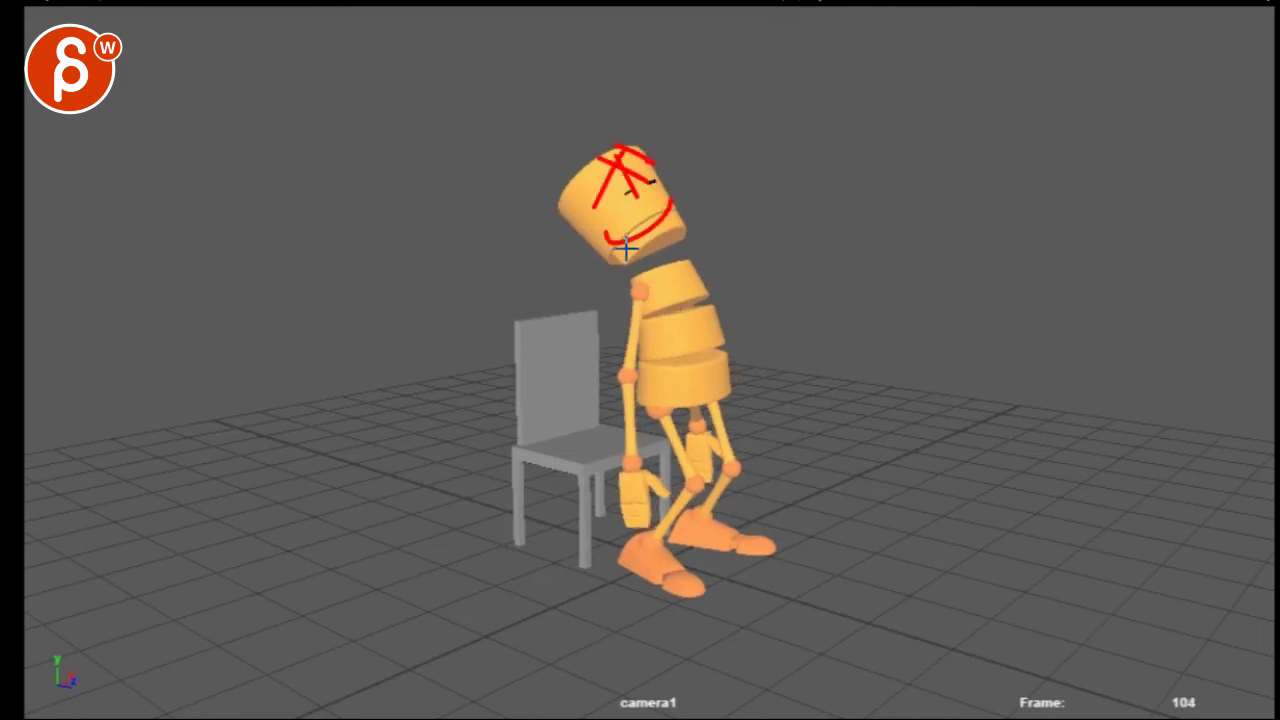
{"action": "key", "text": "e"}
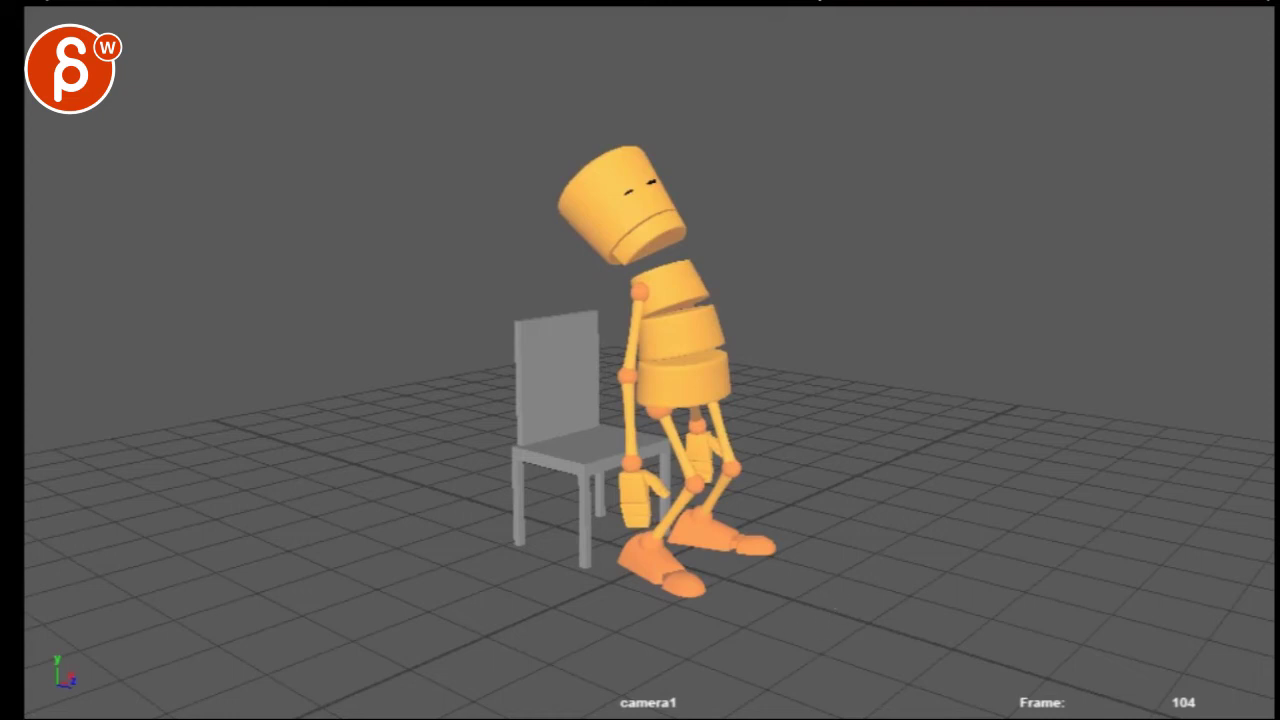
Step back and forth through the frames around frame 104 to examine the start of the sit, and return to frame 61.
{"action": "key", "text": "Left"}
{"action": "key", "text": "Left"}
{"action": "key", "text": "Right"}
{"action": "key", "text": "Right"}
{"action": "key", "text": "Right"}
{"action": "key", "text": "Right"}
{"action": "key", "text": "Right"}
{"action": "key", "text": "Right"}
{"action": "key", "text": "Right"}
{"action": "key", "text": "Right"}
{"action": "key", "text": "Right"}
{"action": "key", "text": "Left"}
{"action": "key", "text": "Left"}
{"action": "key", "text": "Left"}
{"action": "key", "text": "Left"}
{"action": "key", "text": "Left"}
{"action": "key", "text": "Left"}
{"action": "key", "text": "Left"}
{"action": "key", "text": "Left"}
{"action": "key", "text": "Left"}
{"action": "key", "text": "Left"}
{"action": "key", "text": "Left"}
{"action": "key", "text": "Left"}
{"action": "key", "text": "Left"}
{"action": "key", "text": "Left"}
{"action": "key", "text": "Left"}
{"action": "key", "text": "Left"}
{"action": "key", "text": "Left"}
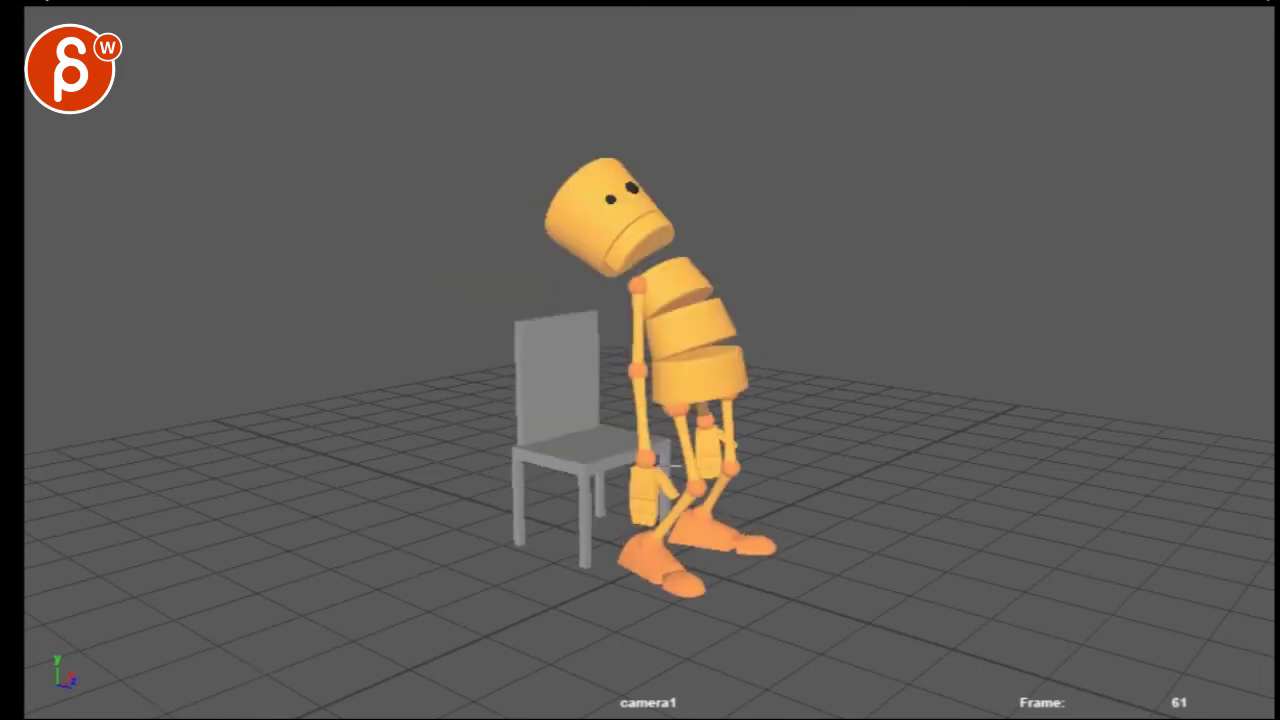
At frame 61, circle the head and the full standing pose, and clear the circles.
{"action": "mouse_move", "coordinate": [545, 128]}
{"action": "left_mouse_down"}
{"action": "mouse_move", "coordinate": [497, 429]}
{"action": "mouse_move", "coordinate": [514, 143]}
{"action": "mouse_move", "coordinate": [560, 166]}
{"action": "mouse_move", "coordinate": [527, 133]}
{"action": "left_mouse_up"}
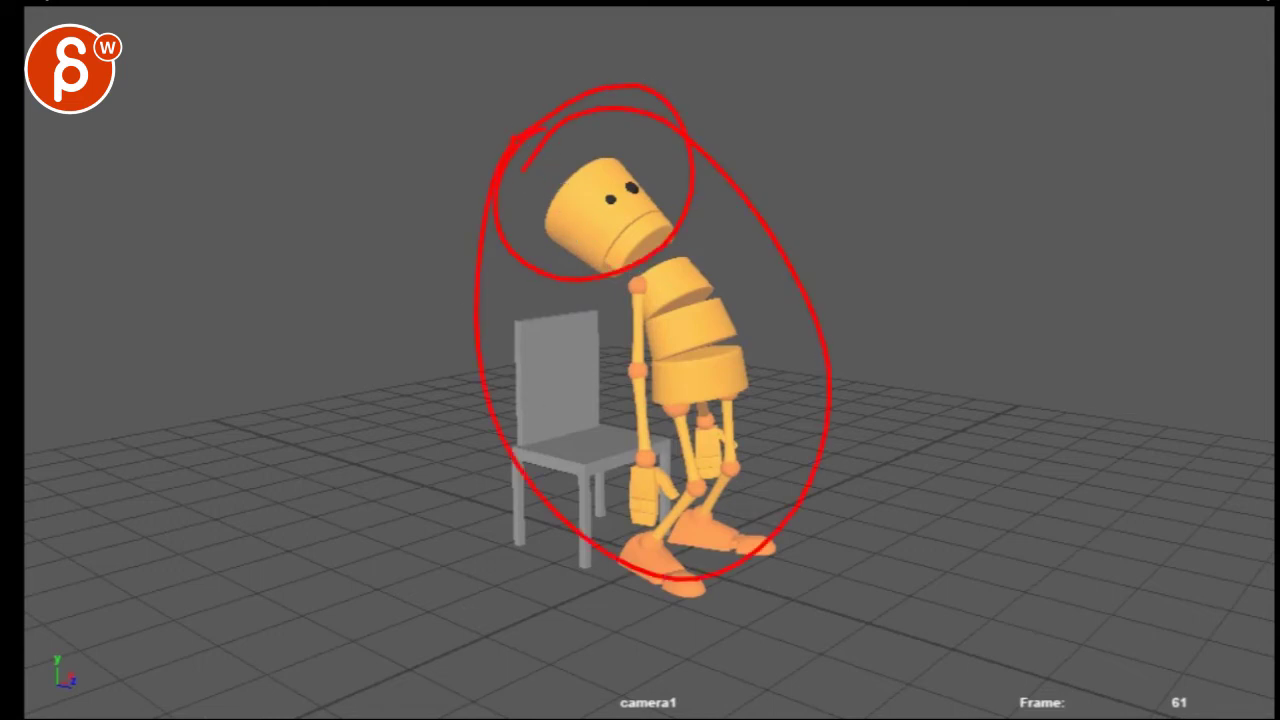
{"action": "key", "text": "Escape"}
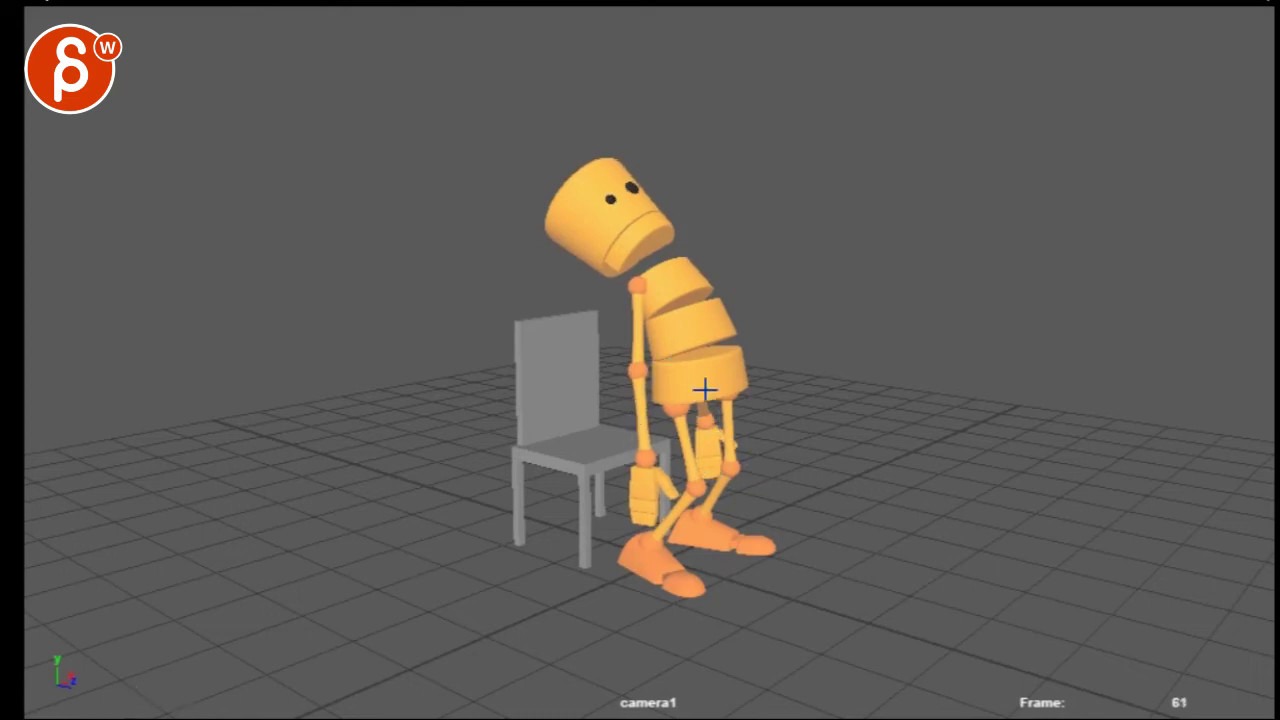
At frame 61, trace the line of action from the near foot up through the torso to the head, and clear it.
{"action": "mouse_move", "coordinate": [622, 565]}
{"action": "left_mouse_down"}
{"action": "mouse_move", "coordinate": [697, 466]}
{"action": "mouse_move", "coordinate": [563, 189]}
{"action": "left_mouse_up"}
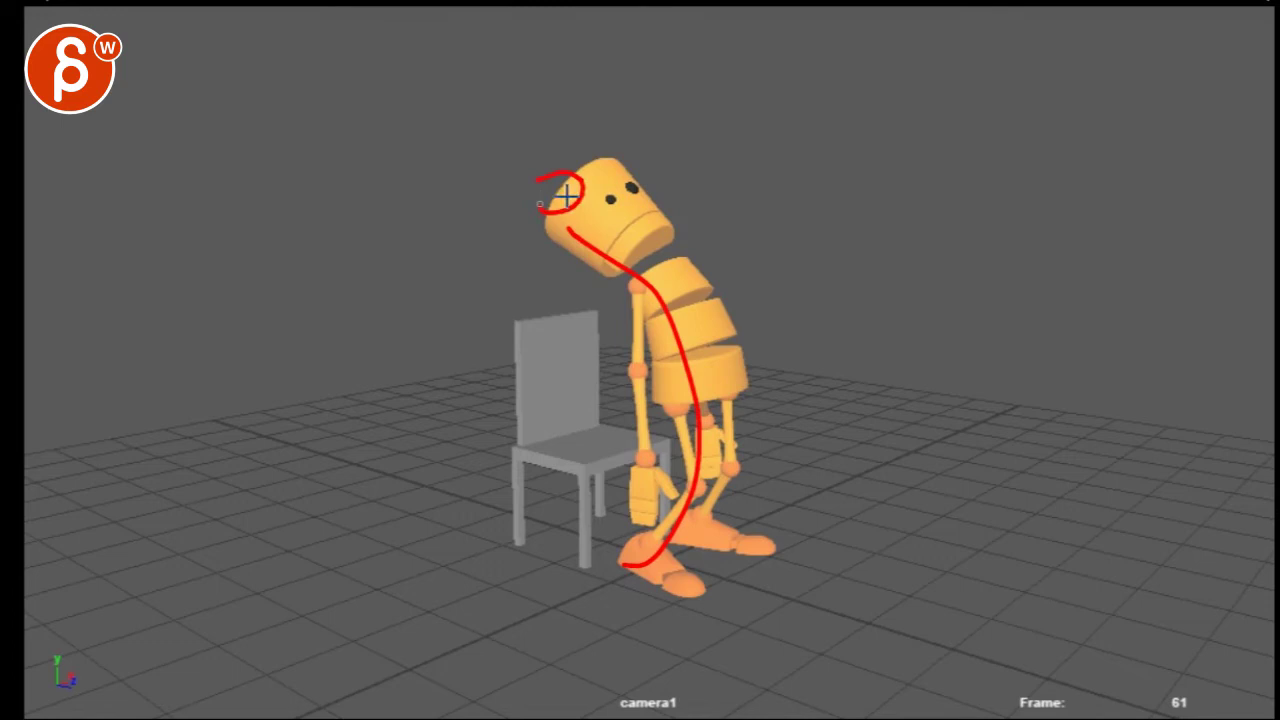
{"action": "key", "text": "e"}
{"action": "left_click_drag", "start_coordinate": [332, 716], "coordinate": [238, 716]}
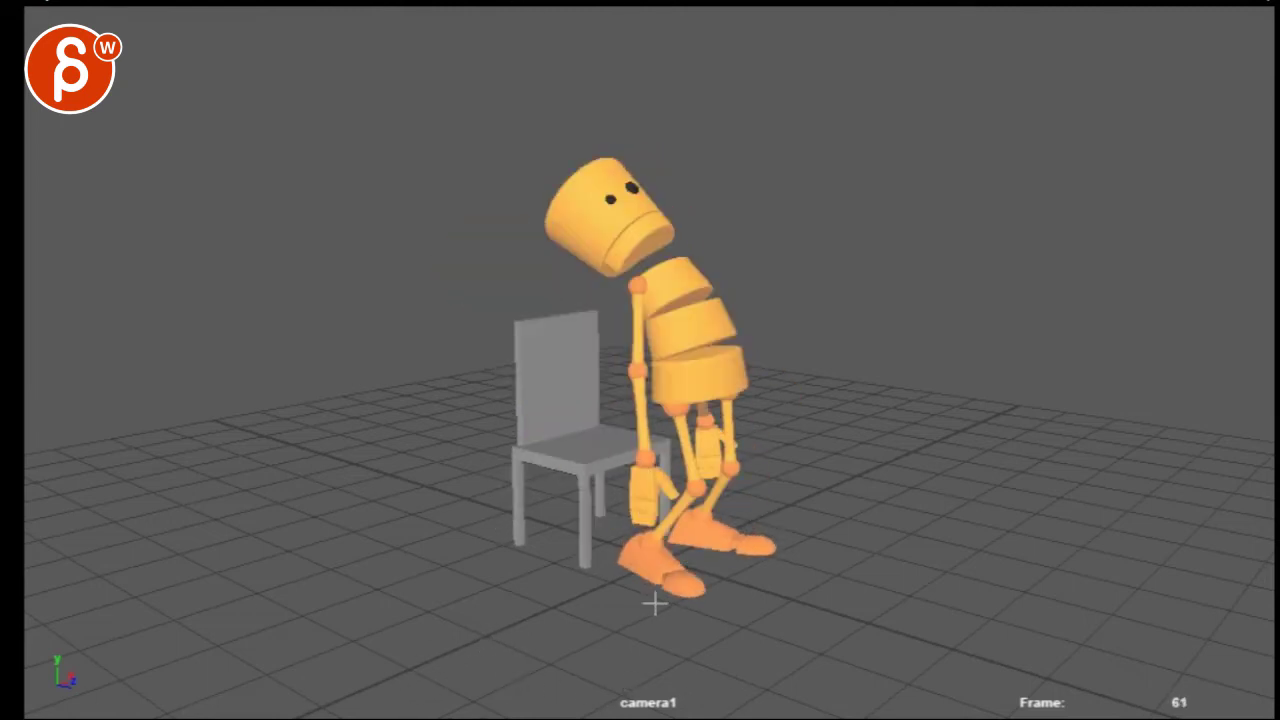
Sketch the head, curved torso, hips, hanging arms and legs over the frame 61 pose, and clear the strokes.
{"action": "mouse_move", "coordinate": [643, 541]}
{"action": "left_mouse_down"}
{"action": "mouse_move", "coordinate": [758, 371]}
{"action": "mouse_move", "coordinate": [697, 400]}
{"action": "mouse_move", "coordinate": [622, 208]}
{"action": "mouse_move", "coordinate": [565, 200]}
{"action": "mouse_move", "coordinate": [645, 455]}
{"action": "left_mouse_up"}
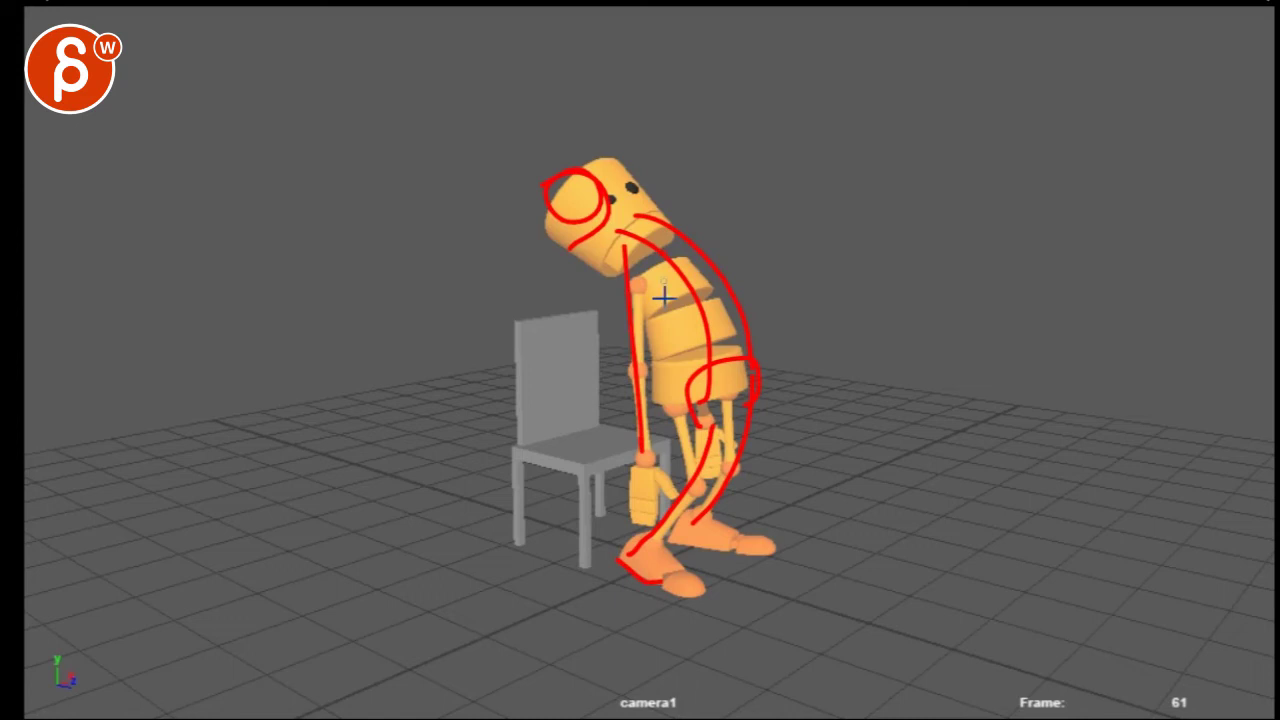
{"action": "mouse_move", "coordinate": [662, 262]}
{"action": "left_mouse_down"}
{"action": "mouse_move", "coordinate": [683, 424]}
{"action": "mouse_move", "coordinate": [668, 428]}
{"action": "mouse_move", "coordinate": [671, 417]}
{"action": "left_mouse_up"}
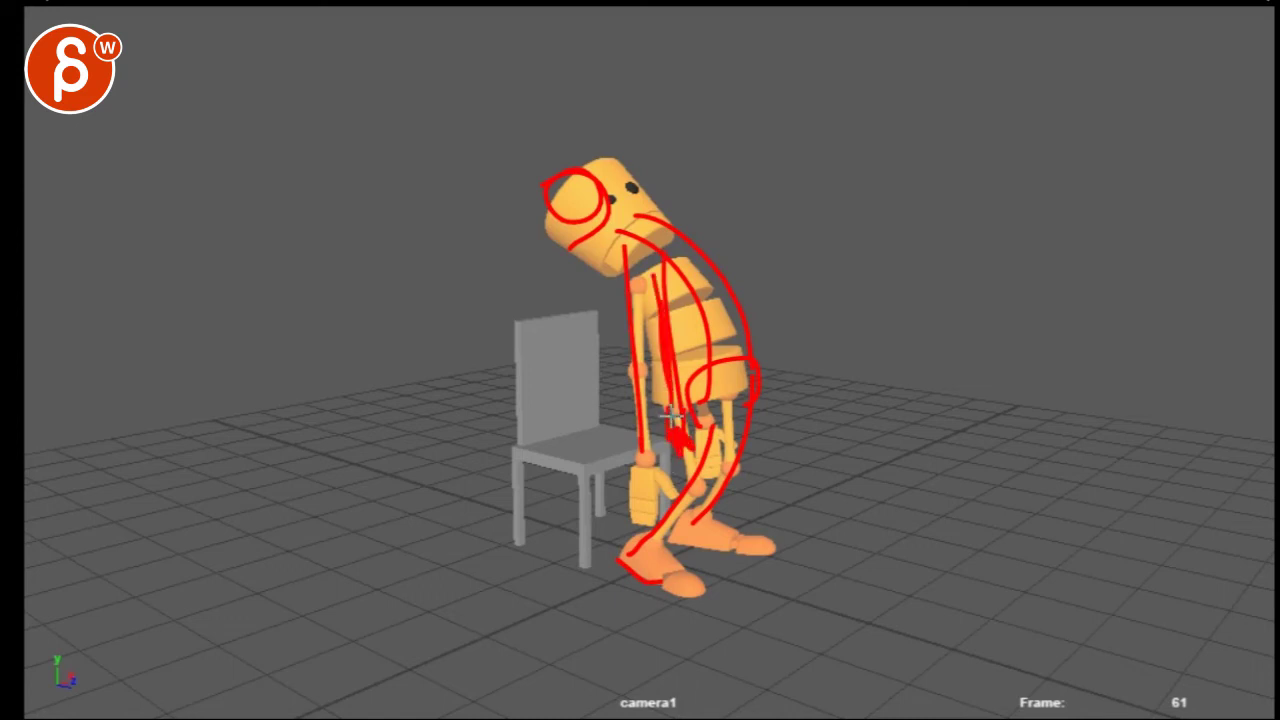
{"action": "mouse_move", "coordinate": [614, 258]}
{"action": "left_mouse_down"}
{"action": "mouse_move", "coordinate": [634, 466]}
{"action": "mouse_move", "coordinate": [652, 469]}
{"action": "left_mouse_up"}
{"action": "mouse_move", "coordinate": [666, 246]}
{"action": "left_mouse_down"}
{"action": "mouse_move", "coordinate": [722, 404]}
{"action": "mouse_move", "coordinate": [744, 402]}
{"action": "mouse_move", "coordinate": [729, 478]}
{"action": "left_mouse_up"}
{"action": "mouse_move", "coordinate": [615, 237]}
{"action": "left_mouse_down"}
{"action": "mouse_move", "coordinate": [590, 200]}
{"action": "mouse_move", "coordinate": [605, 215]}
{"action": "left_mouse_up"}
{"action": "left_click_drag", "start_coordinate": [718, 525], "coordinate": [652, 597]}
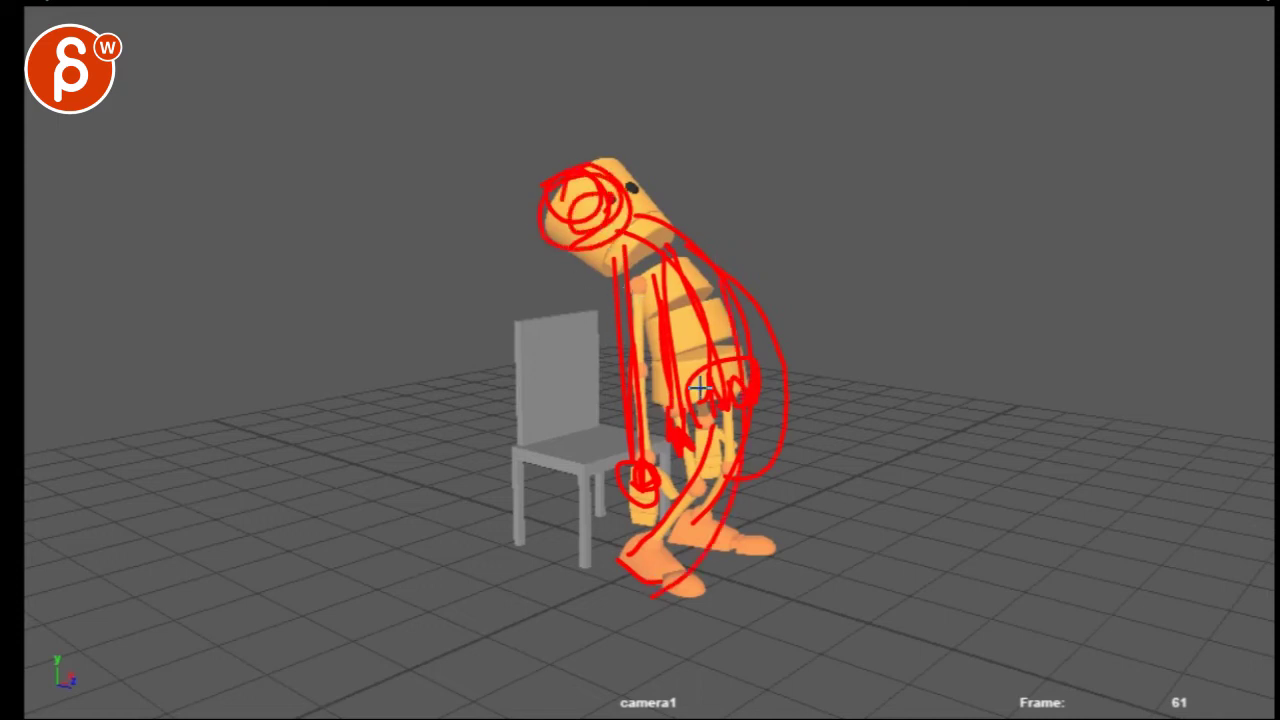
{"action": "key", "text": "e"}
{"action": "mouse_move", "coordinate": [710, 403]}
{"action": "left_mouse_down"}
{"action": "mouse_move", "coordinate": [715, 440]}
{"action": "mouse_move", "coordinate": [690, 462]}
{"action": "mouse_move", "coordinate": [735, 440]}
{"action": "mouse_move", "coordinate": [698, 458]}
{"action": "mouse_move", "coordinate": [720, 435]}
{"action": "mouse_move", "coordinate": [686, 524]}
{"action": "left_mouse_up"}
{"action": "key", "text": "e"}
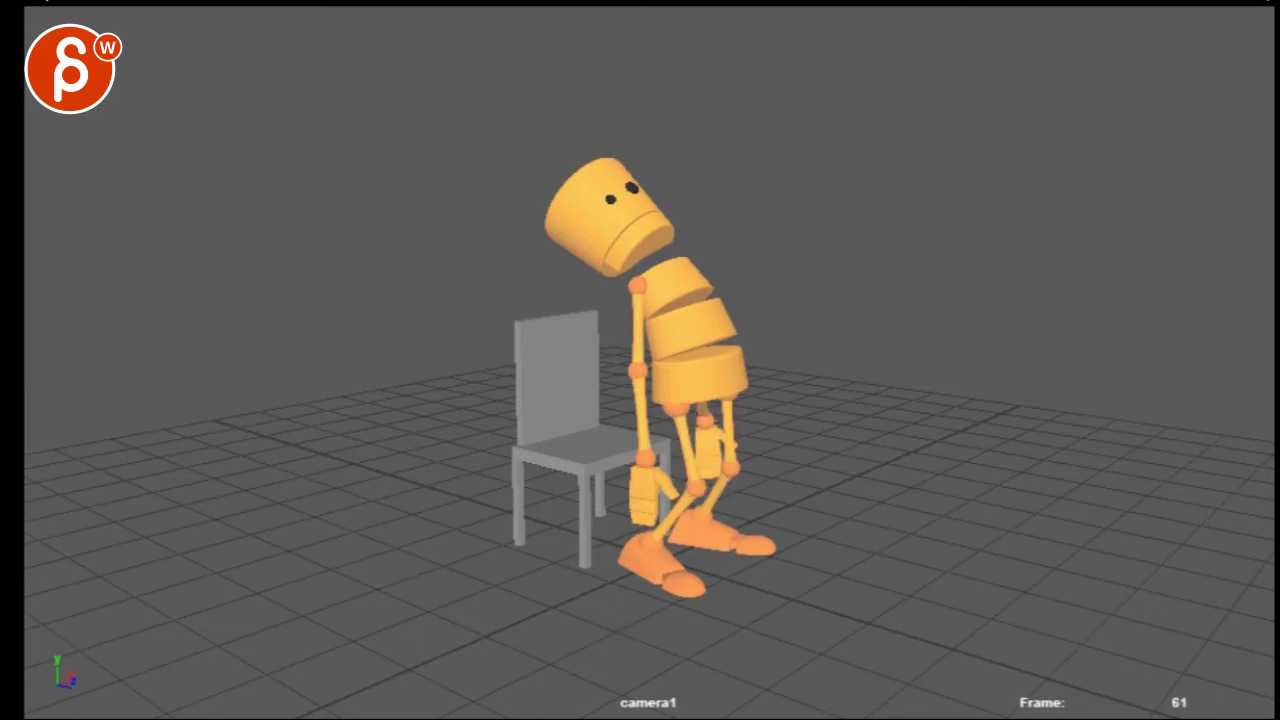
Step forward and back through the frames following frame 61 to examine the standing hold, and settle on frame 68.
{"action": "key", "text": "Right"}
{"action": "key", "text": "Right"}
{"action": "key", "text": "Right"}
{"action": "key", "text": "Right"}
{"action": "key", "text": "Right"}
{"action": "key", "text": "Right"}
{"action": "key", "text": "Right"}
{"action": "key", "text": "Right"}
{"action": "key", "text": "Right"}
{"action": "key", "text": "Right"}
{"action": "key", "text": "Right"}
{"action": "key", "text": "Left"}
{"action": "key", "text": "Left"}
{"action": "key", "text": "Left"}
{"action": "key", "text": "Left"}
At frame 68, sketch a forward-leaning alternate pose with flat feet, a curved body, a circled head and hanging arms.
{"action": "left_click_drag", "start_coordinate": [750, 587], "coordinate": [693, 592]}
{"action": "left_click_drag", "start_coordinate": [765, 522], "coordinate": [686, 532]}
{"action": "mouse_move", "coordinate": [684, 578]}
{"action": "left_mouse_down"}
{"action": "mouse_move", "coordinate": [663, 337]}
{"action": "mouse_move", "coordinate": [718, 228]}
{"action": "mouse_move", "coordinate": [745, 293]}
{"action": "left_mouse_up"}
{"action": "mouse_move", "coordinate": [734, 211]}
{"action": "left_mouse_down"}
{"action": "mouse_move", "coordinate": [808, 203]}
{"action": "mouse_move", "coordinate": [714, 250]}
{"action": "left_mouse_up"}
{"action": "left_click_drag", "start_coordinate": [728, 271], "coordinate": [734, 432]}
{"action": "left_click_drag", "start_coordinate": [740, 268], "coordinate": [757, 432]}
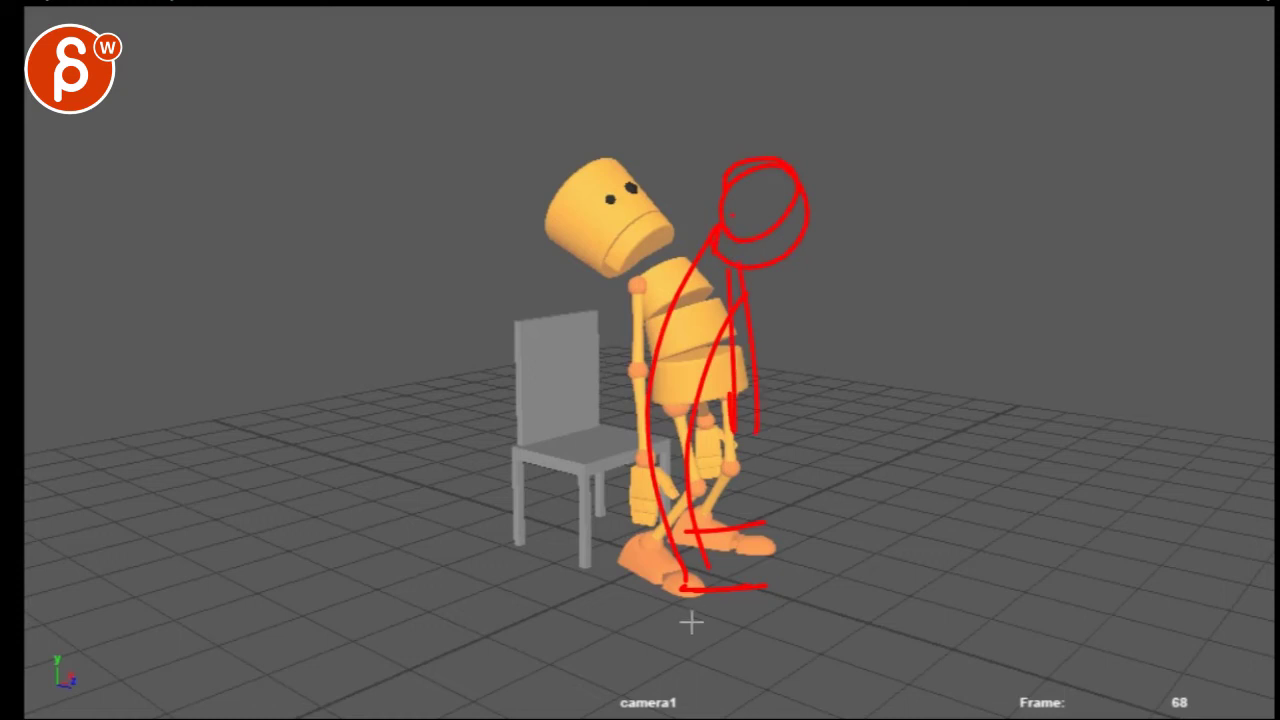
Add strokes around the feet, a backward body curve and an arc over the head at frame 68, and clear the sketch.
{"action": "mouse_move", "coordinate": [676, 550]}
{"action": "left_mouse_down"}
{"action": "mouse_move", "coordinate": [771, 537]}
{"action": "mouse_move", "coordinate": [681, 532]}
{"action": "left_mouse_up"}
{"action": "left_click_drag", "start_coordinate": [670, 509], "coordinate": [741, 503]}
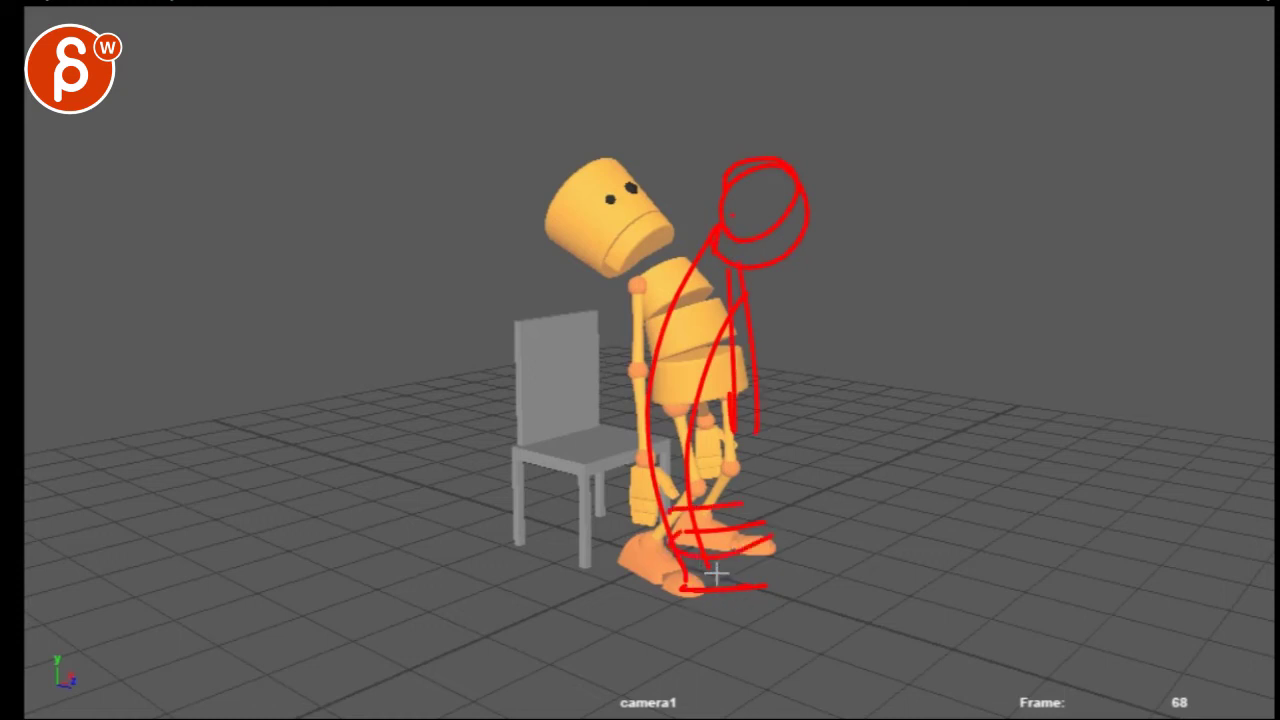
{"action": "mouse_move", "coordinate": [716, 573]}
{"action": "left_mouse_down"}
{"action": "mouse_move", "coordinate": [683, 331]}
{"action": "mouse_move", "coordinate": [550, 228]}
{"action": "left_mouse_up"}
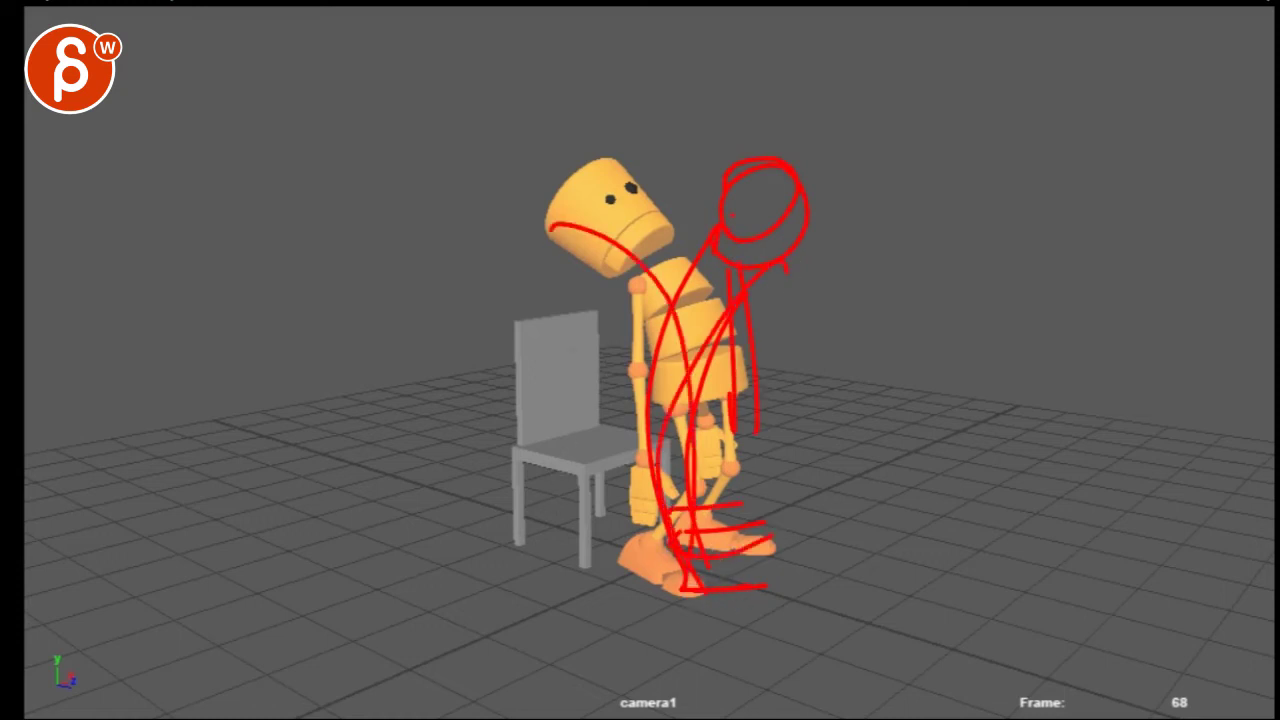
{"action": "left_click_drag", "start_coordinate": [836, 368], "coordinate": [534, 137]}
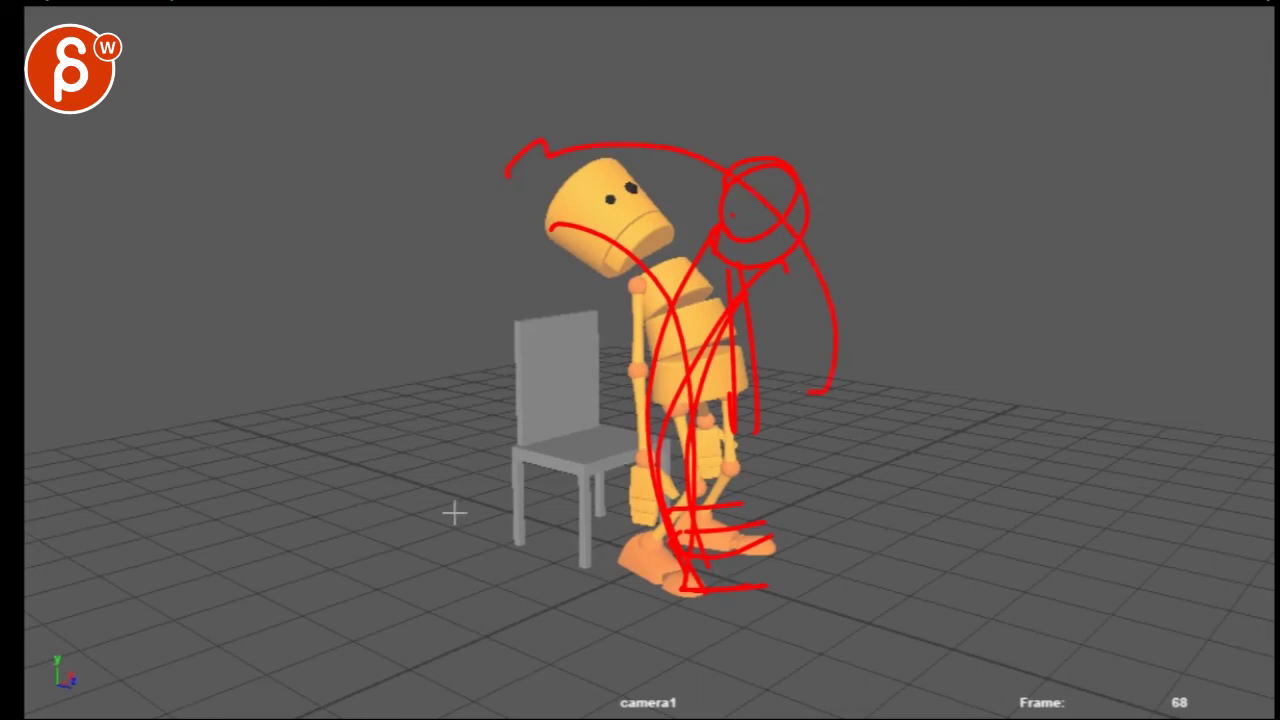
{"action": "key", "text": "alt+v"}
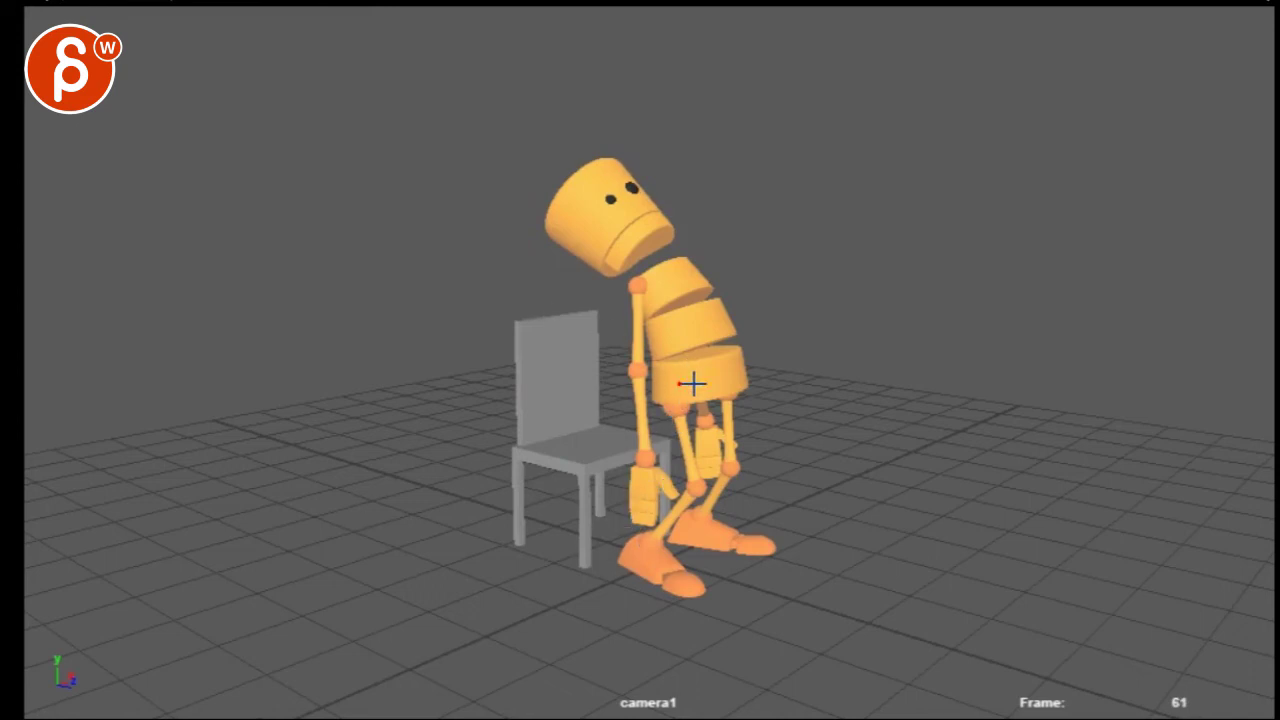
At frame 61, sketch the circled head, spine curve, hip line and both legs, and clear the sketch.
{"action": "mouse_move", "coordinate": [693, 383]}
{"action": "left_mouse_down"}
{"action": "mouse_move", "coordinate": [732, 377]}
{"action": "mouse_move", "coordinate": [709, 266]}
{"action": "mouse_move", "coordinate": [563, 175]}
{"action": "left_mouse_up"}
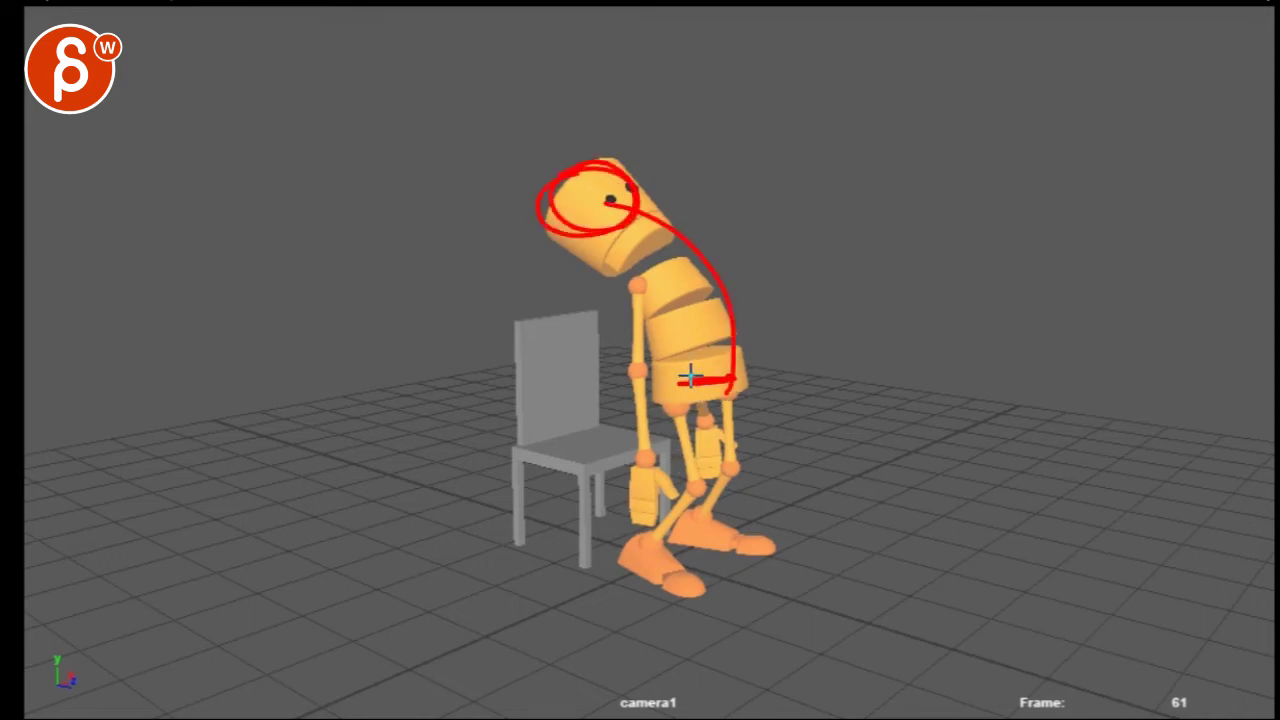
{"action": "left_click_drag", "start_coordinate": [691, 376], "coordinate": [701, 456]}
{"action": "left_click_drag", "start_coordinate": [694, 410], "coordinate": [674, 586]}
{"action": "mouse_move", "coordinate": [718, 375]}
{"action": "left_mouse_down"}
{"action": "mouse_move", "coordinate": [711, 451]}
{"action": "mouse_move", "coordinate": [738, 544]}
{"action": "left_mouse_up"}
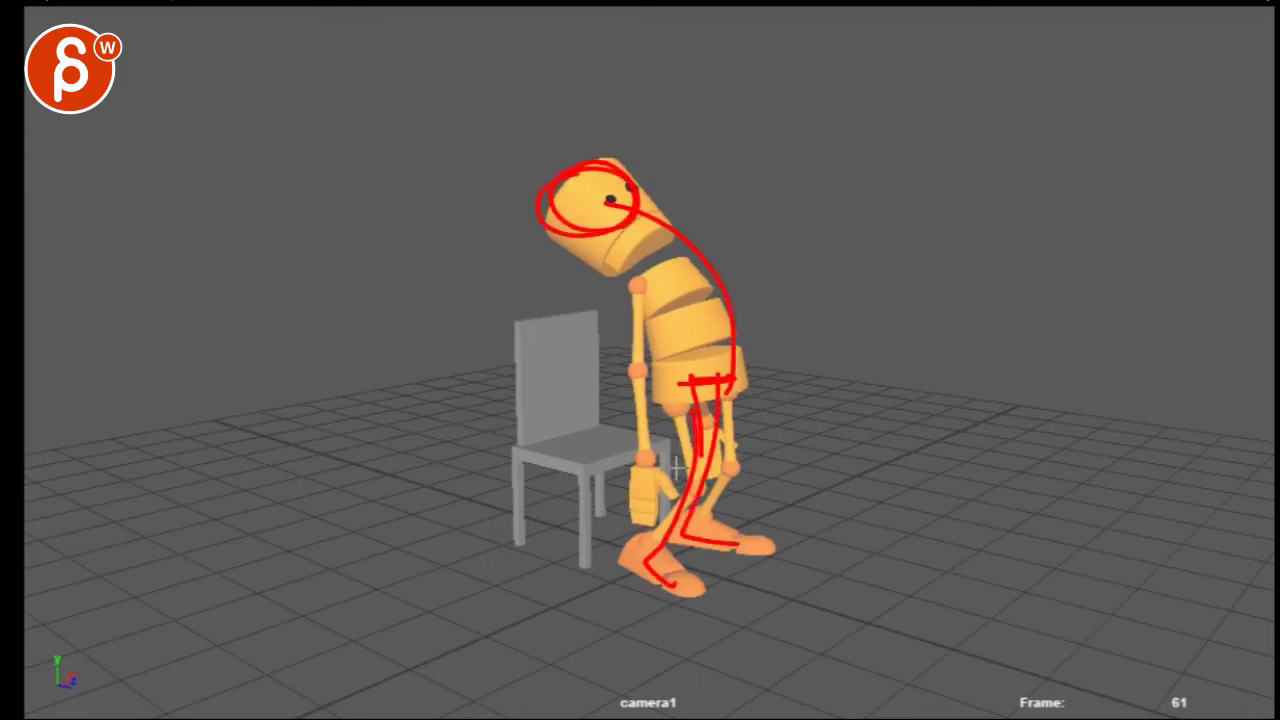
{"action": "left_click_drag", "start_coordinate": [653, 407], "coordinate": [652, 576]}
{"action": "left_click_drag", "start_coordinate": [712, 406], "coordinate": [711, 533]}
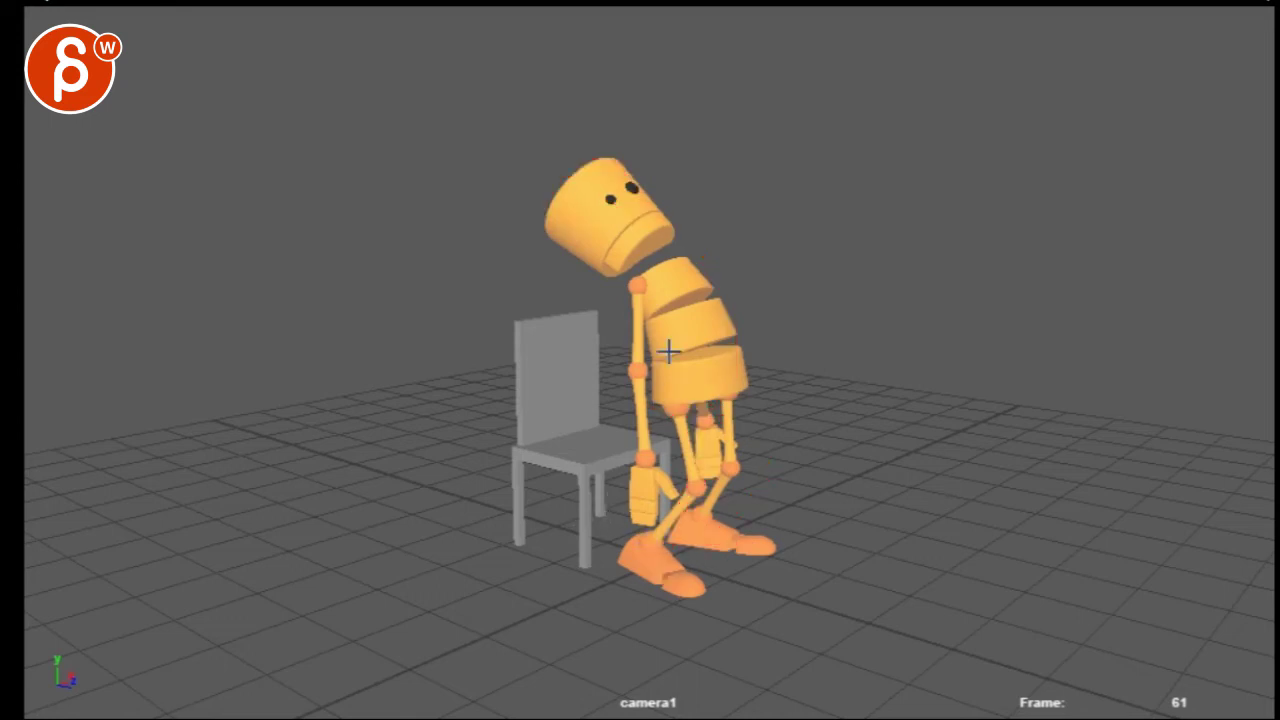
Redraw the frame 61 pose with a curved torso, straight hanging arms, circled head, hips and legs, and clear it.
{"action": "left_click_drag", "start_coordinate": [640, 245], "coordinate": [708, 485]}
{"action": "left_click_drag", "start_coordinate": [657, 280], "coordinate": [667, 410]}
{"action": "left_click_drag", "start_coordinate": [622, 257], "coordinate": [633, 400]}
{"action": "left_click_drag", "start_coordinate": [637, 457], "coordinate": [641, 475]}
{"action": "mouse_move", "coordinate": [666, 430]}
{"action": "left_mouse_down"}
{"action": "mouse_move", "coordinate": [680, 433]}
{"action": "mouse_move", "coordinate": [671, 408]}
{"action": "left_mouse_up"}
{"action": "left_click_drag", "start_coordinate": [642, 476], "coordinate": [628, 435]}
{"action": "mouse_move", "coordinate": [590, 157]}
{"action": "left_mouse_down"}
{"action": "mouse_move", "coordinate": [549, 182]}
{"action": "mouse_move", "coordinate": [625, 223]}
{"action": "left_mouse_up"}
{"action": "mouse_move", "coordinate": [652, 217]}
{"action": "left_mouse_down"}
{"action": "mouse_move", "coordinate": [724, 258]}
{"action": "mouse_move", "coordinate": [765, 436]}
{"action": "left_mouse_up"}
{"action": "mouse_move", "coordinate": [765, 430]}
{"action": "left_mouse_down"}
{"action": "mouse_move", "coordinate": [700, 430]}
{"action": "mouse_move", "coordinate": [685, 592]}
{"action": "mouse_move", "coordinate": [750, 538]}
{"action": "left_mouse_up"}
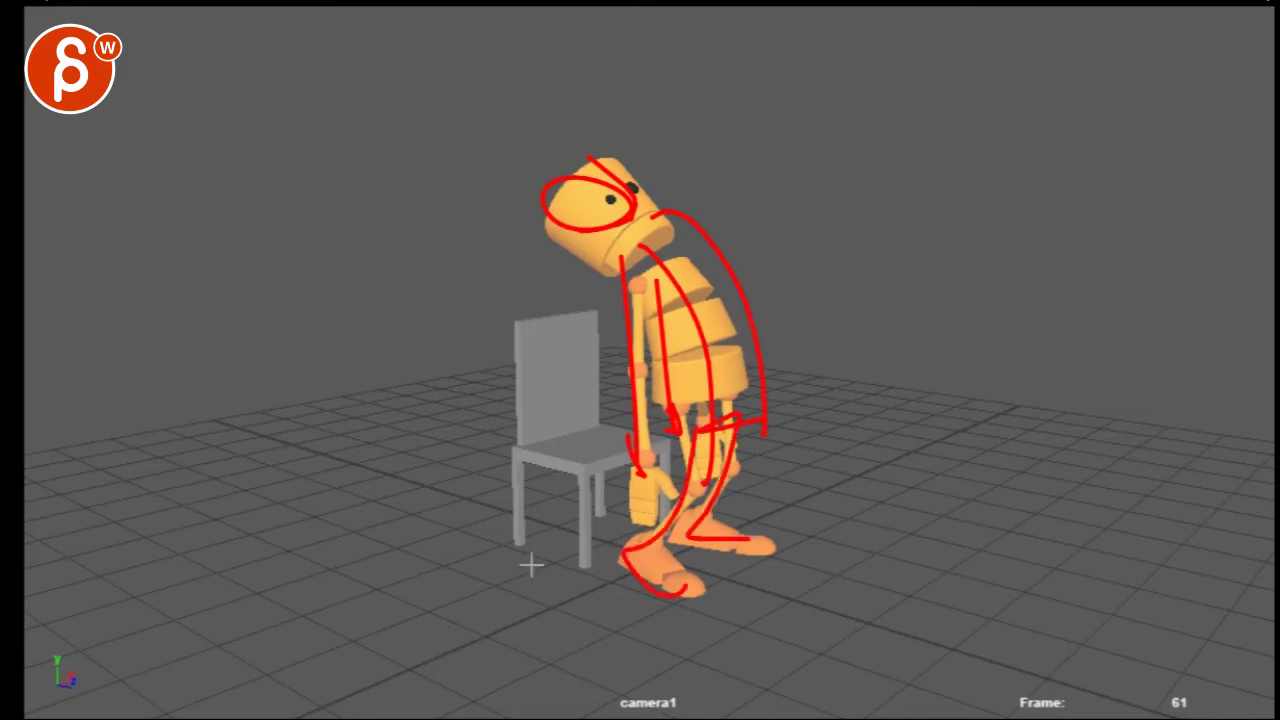
{"action": "key", "text": "e"}
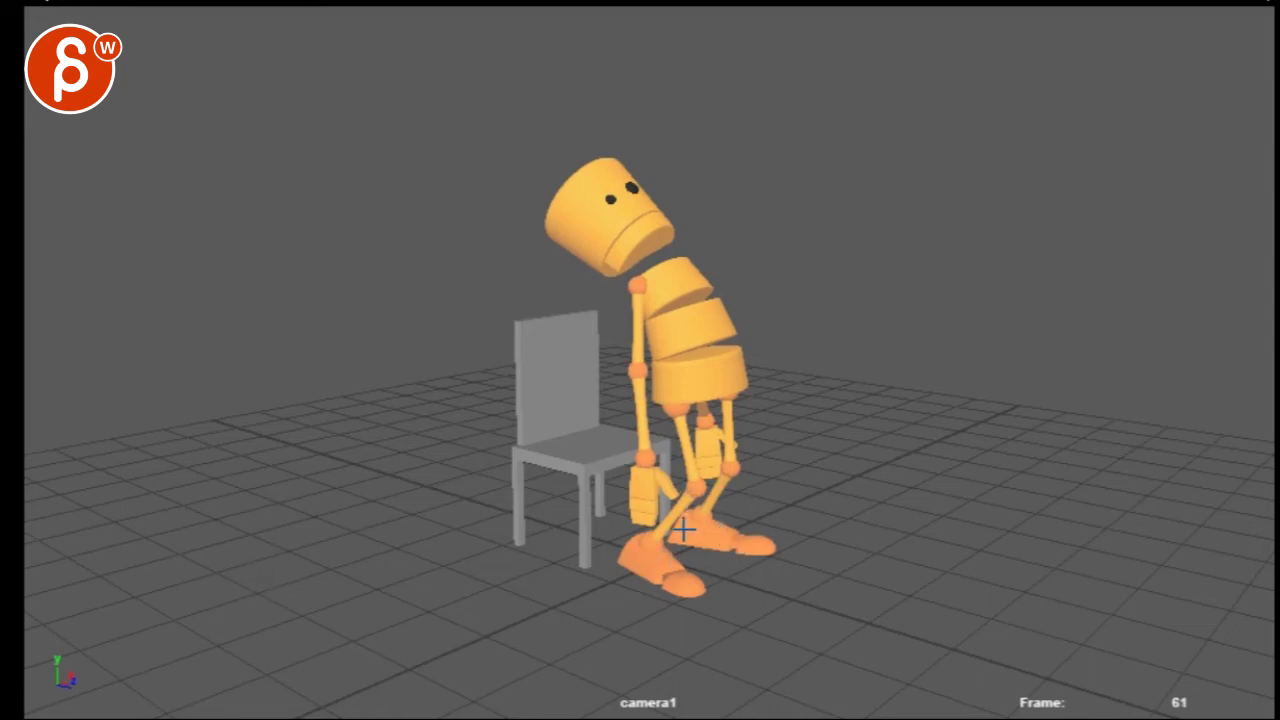
Trace the near leg at frame 61 and a leg-and-foot line beside the chair at frame 118, and clear the marks.
{"action": "left_click_drag", "start_coordinate": [653, 524], "coordinate": [689, 431]}
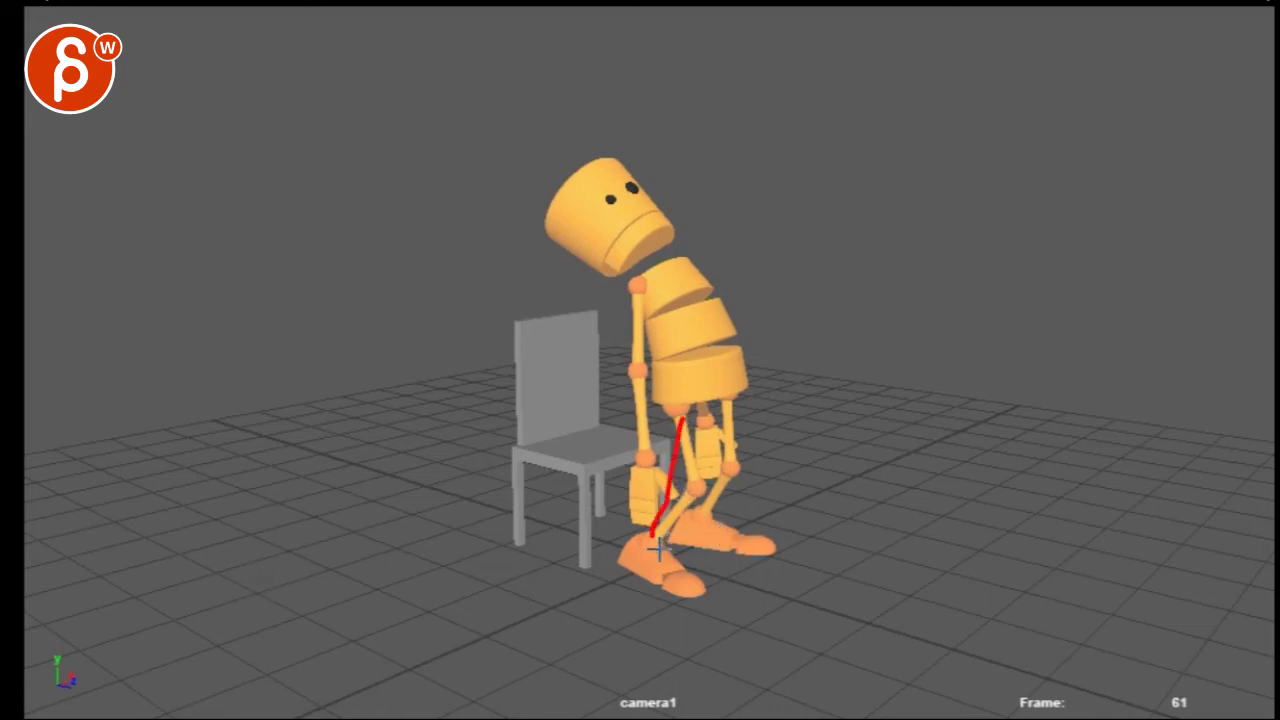
{"action": "key", "text": "e"}
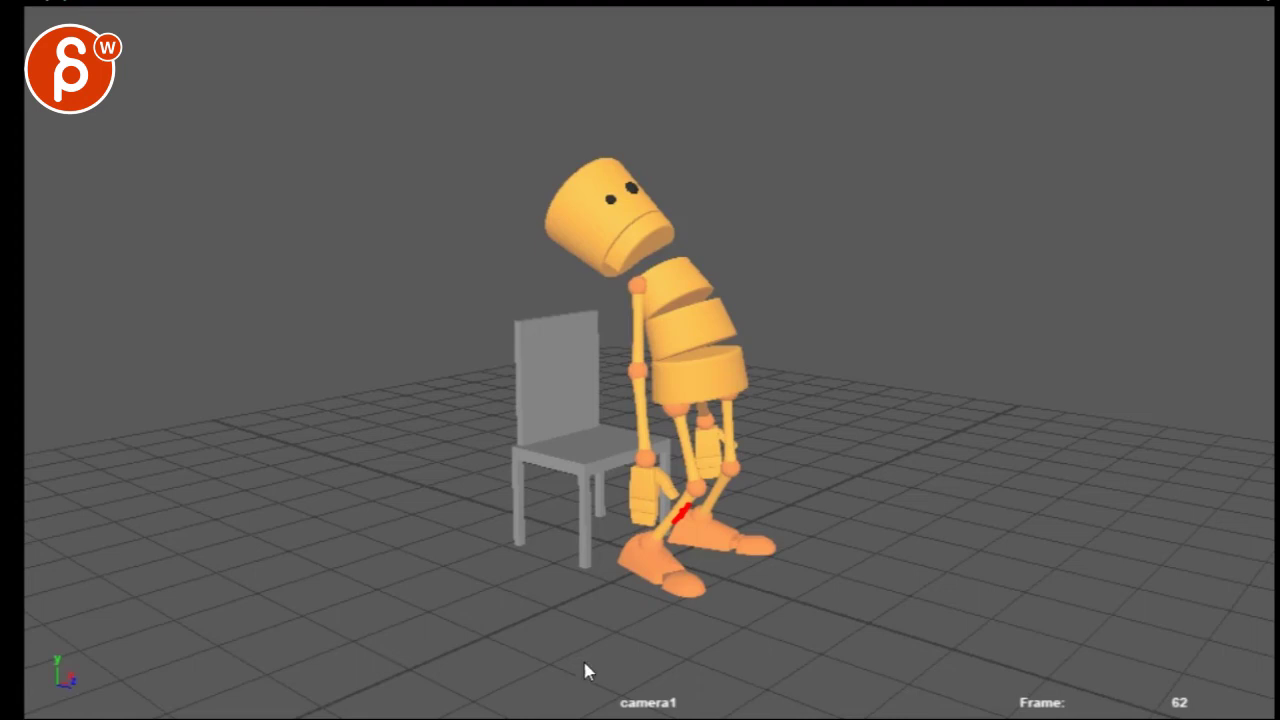
{"action": "key", "text": "alt+v"}
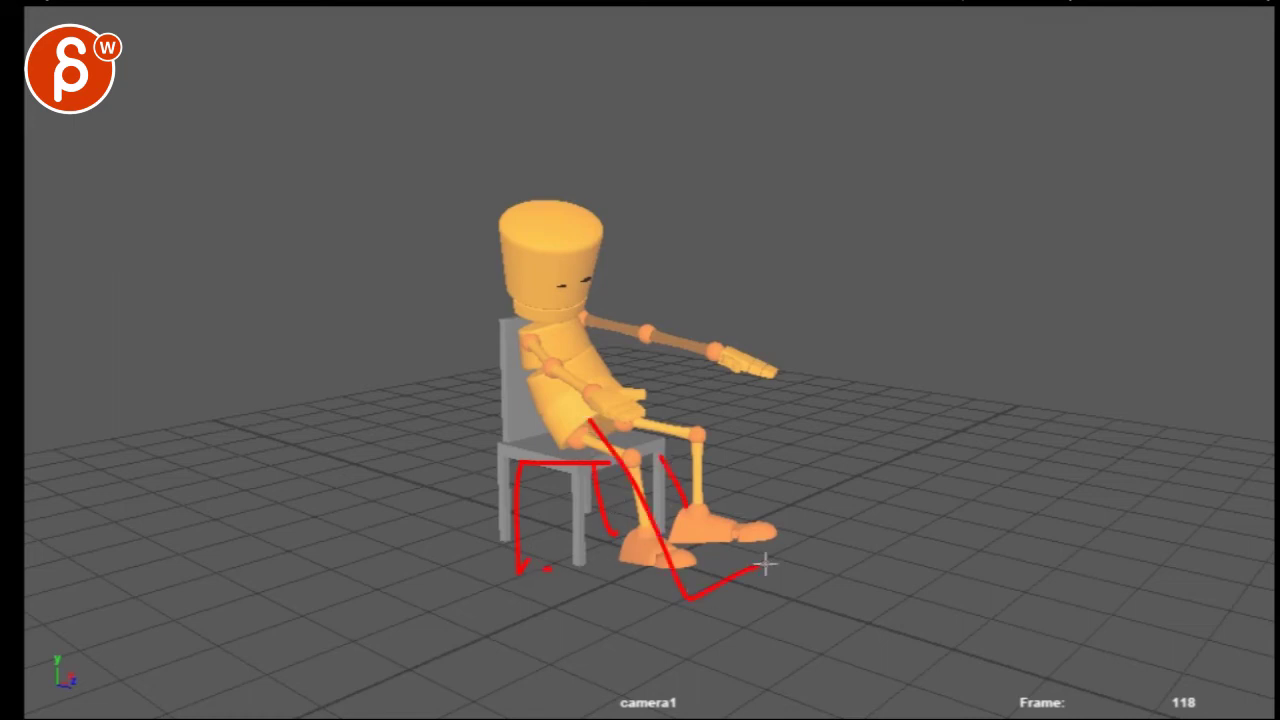
{"action": "left_click_drag", "start_coordinate": [765, 564], "coordinate": [808, 514]}
{"action": "key", "text": "e"}
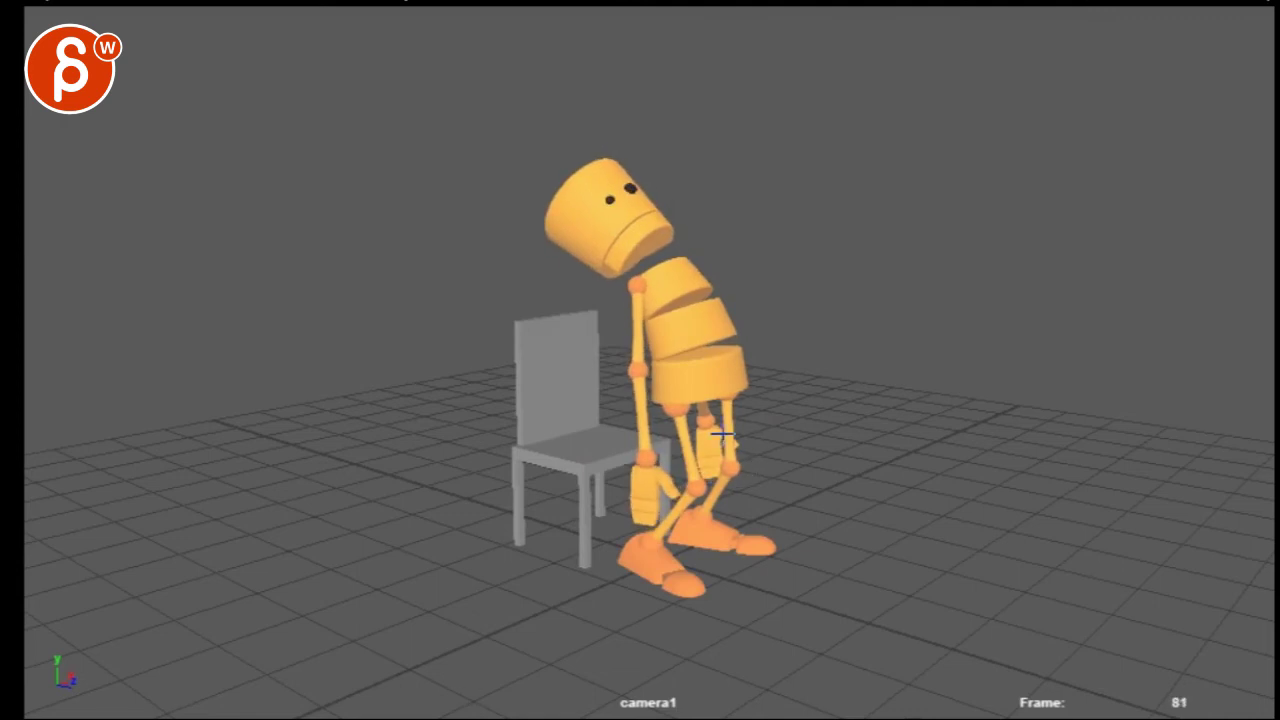
Draw long lines down the arm and legs and parallel strokes rising from the head at frame 64, and clear them.
{"action": "mouse_move", "coordinate": [637, 512]}
{"action": "left_mouse_down"}
{"action": "mouse_move", "coordinate": [531, 214]}
{"action": "mouse_move", "coordinate": [538, 200]}
{"action": "mouse_move", "coordinate": [566, 420]}
{"action": "left_mouse_up"}
{"action": "left_click_drag", "start_coordinate": [570, 232], "coordinate": [574, 488]}
{"action": "mouse_move", "coordinate": [426, 716]}
{"action": "left_mouse_down"}
{"action": "mouse_move", "coordinate": [380, 716]}
{"action": "mouse_move", "coordinate": [716, 716]}
{"action": "left_mouse_up"}
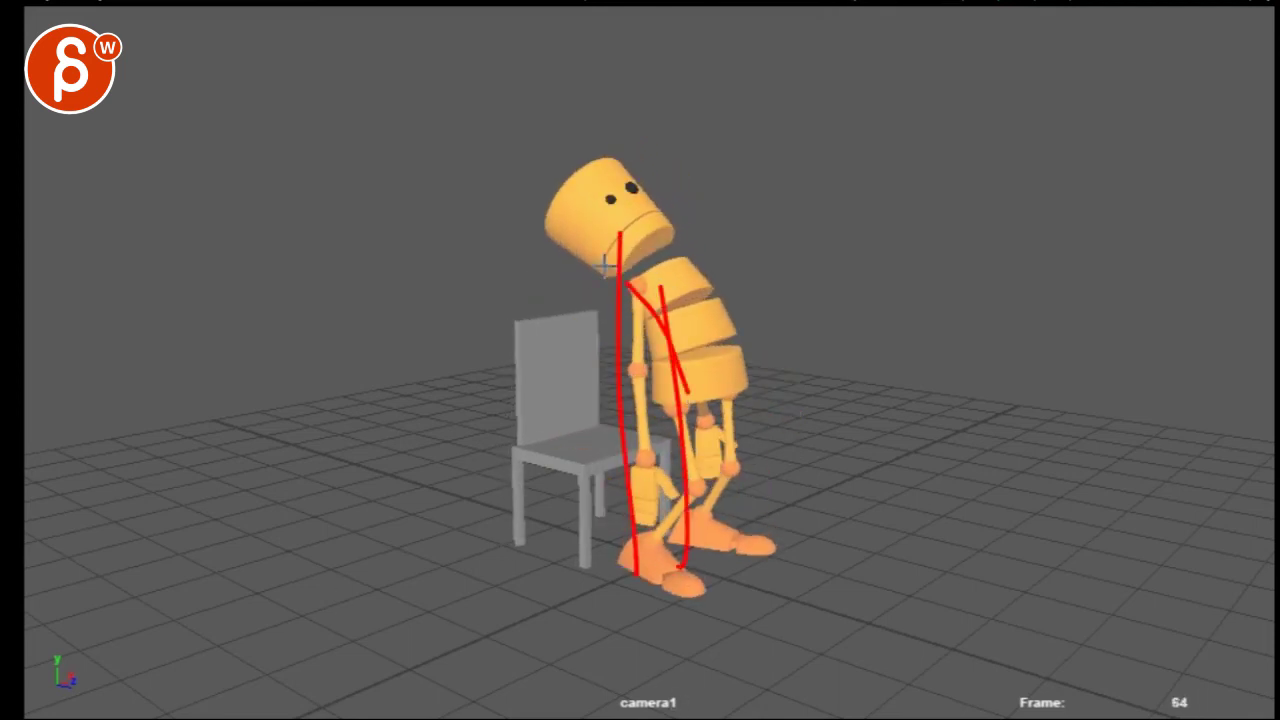
{"action": "left_click_drag", "start_coordinate": [604, 266], "coordinate": [595, 261]}
{"action": "left_click_drag", "start_coordinate": [593, 193], "coordinate": [686, 32]}
{"action": "left_click_drag", "start_coordinate": [625, 197], "coordinate": [735, 8]}
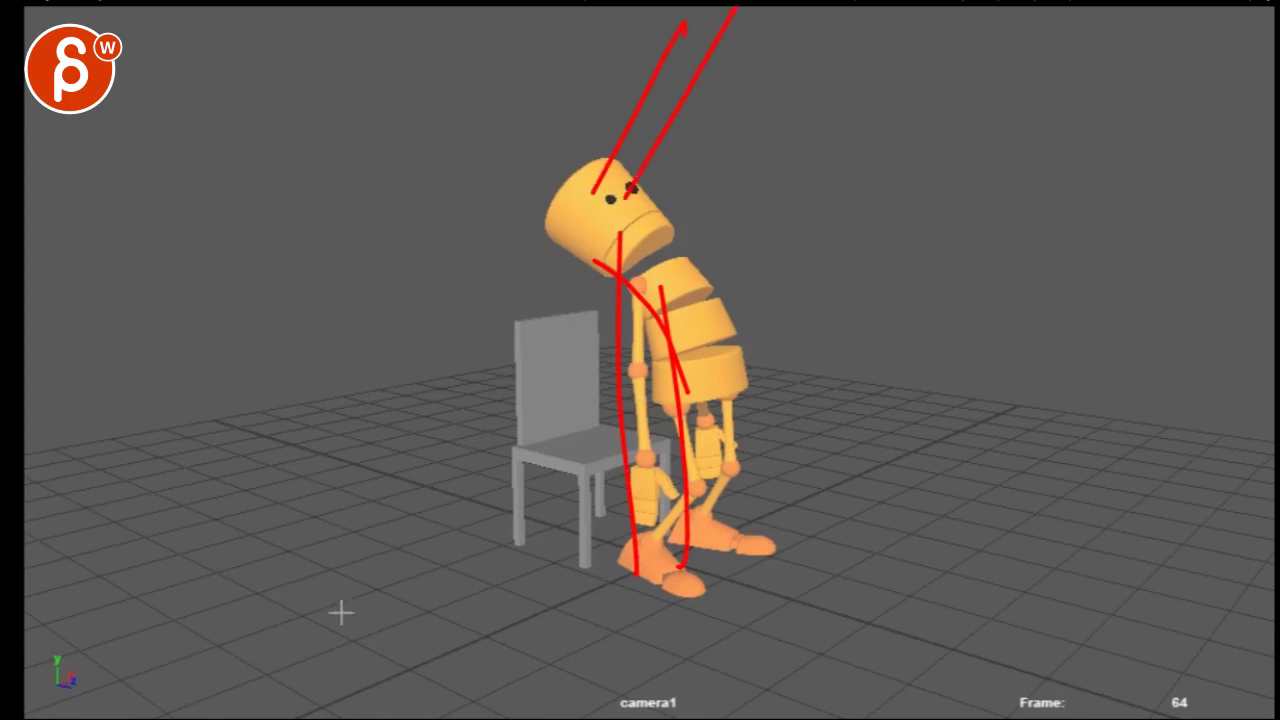
{"action": "key", "text": "Escape"}
{"action": "key", "text": "space"}
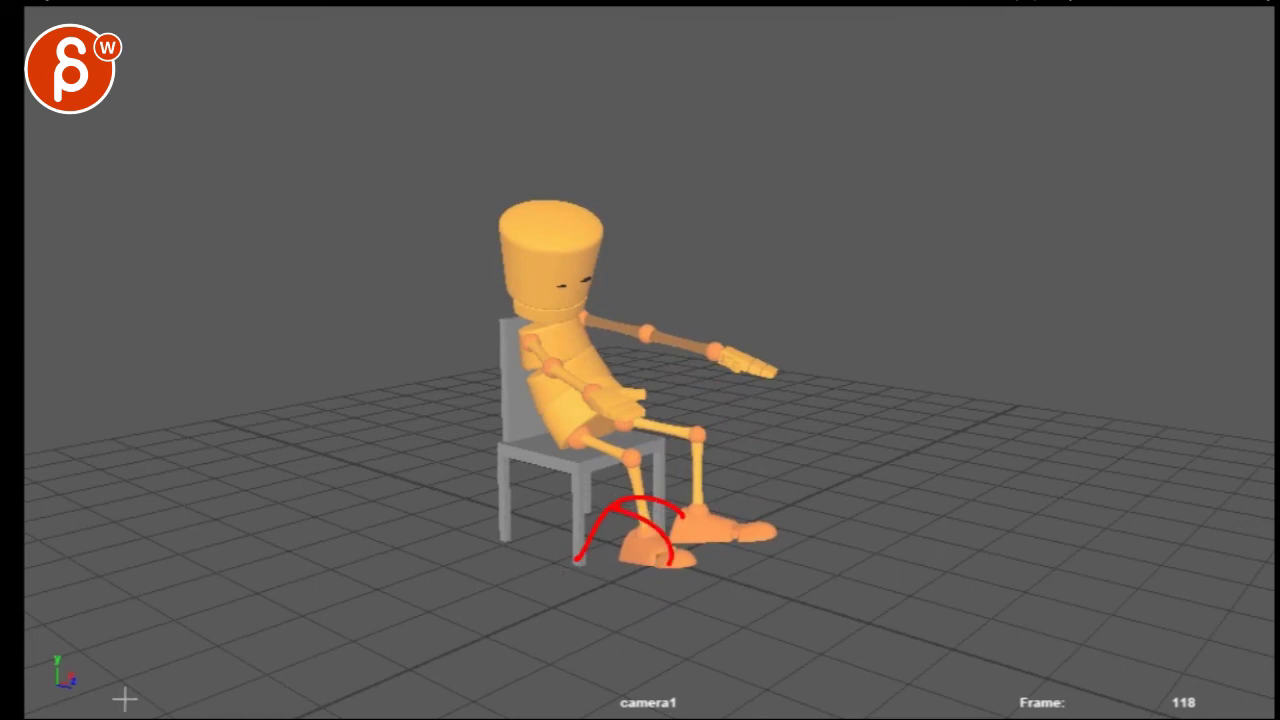
Sketch an arc over the feet at frame 118 and a sweeping stroke for the arm swing near frame 121.
{"action": "left_click_drag", "start_coordinate": [681, 512], "coordinate": [571, 539]}
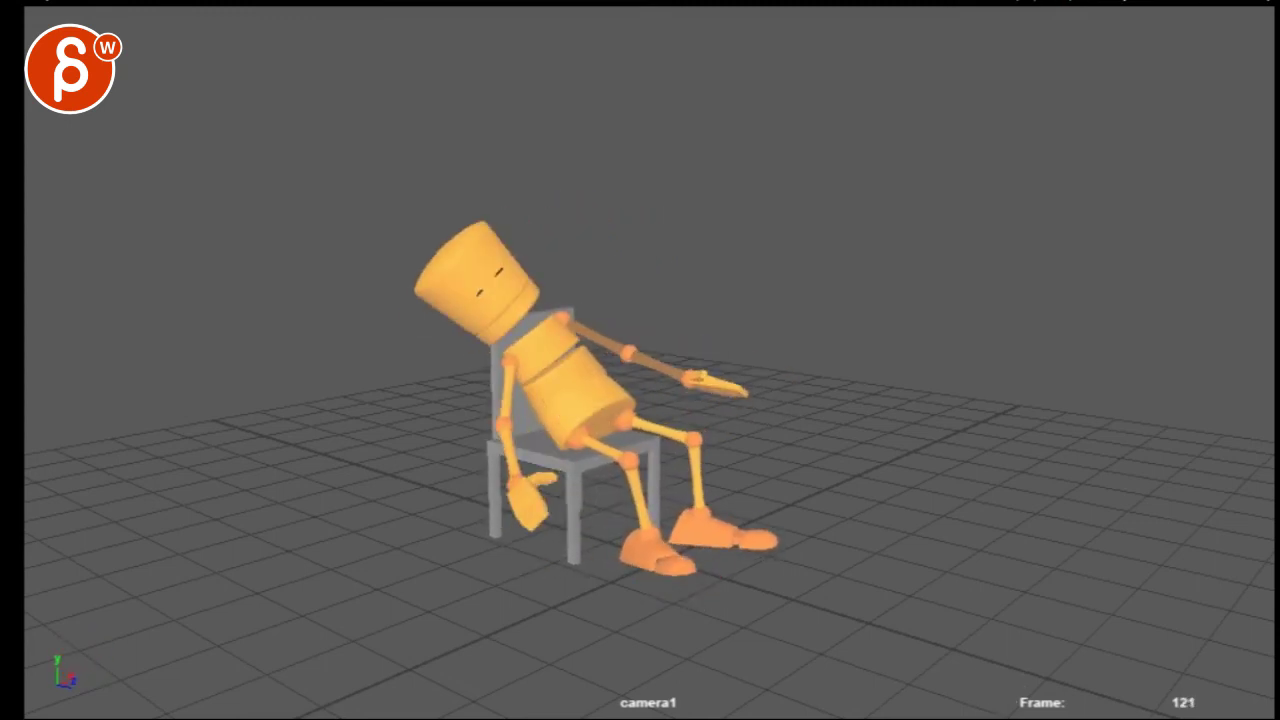
{"action": "left_click_drag", "start_coordinate": [613, 366], "coordinate": [425, 442]}
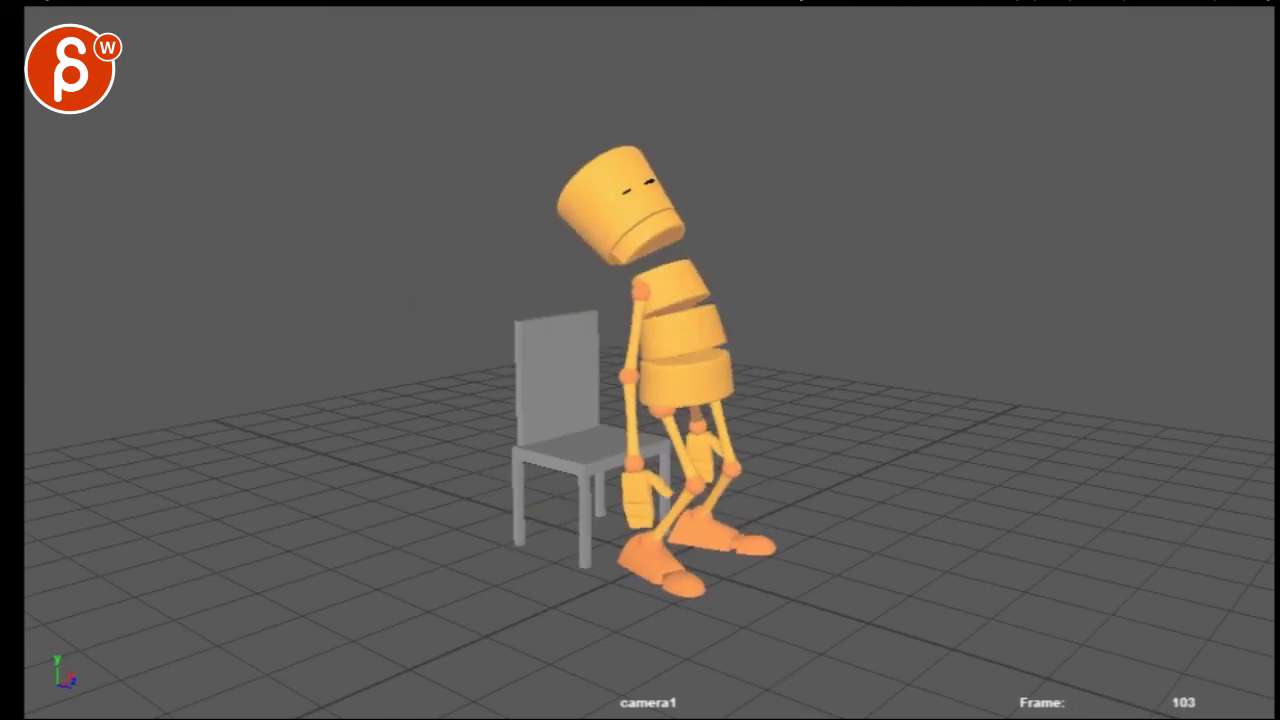
At frame 71, trace the line of action from the near foot to a loop at the head, and clear it.
{"action": "left_click_drag", "start_coordinate": [641, 526], "coordinate": [547, 234]}
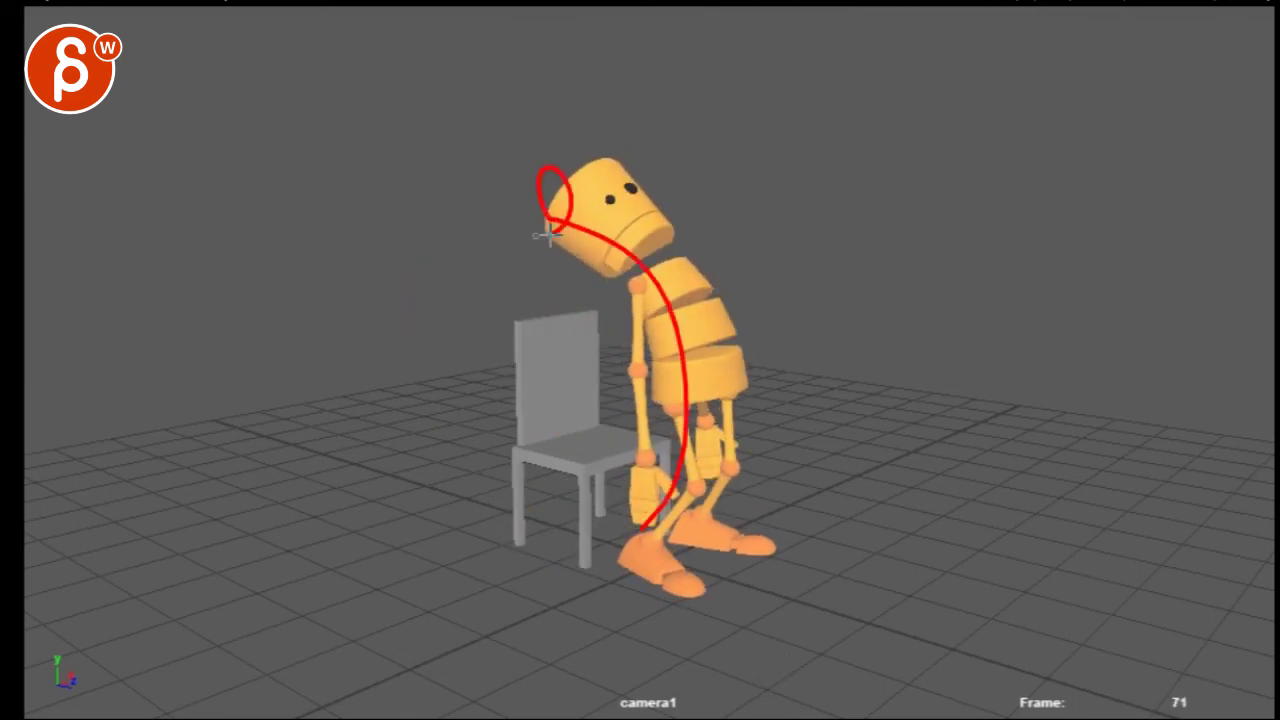
{"action": "key", "text": "space"}
{"action": "key", "text": "space"}
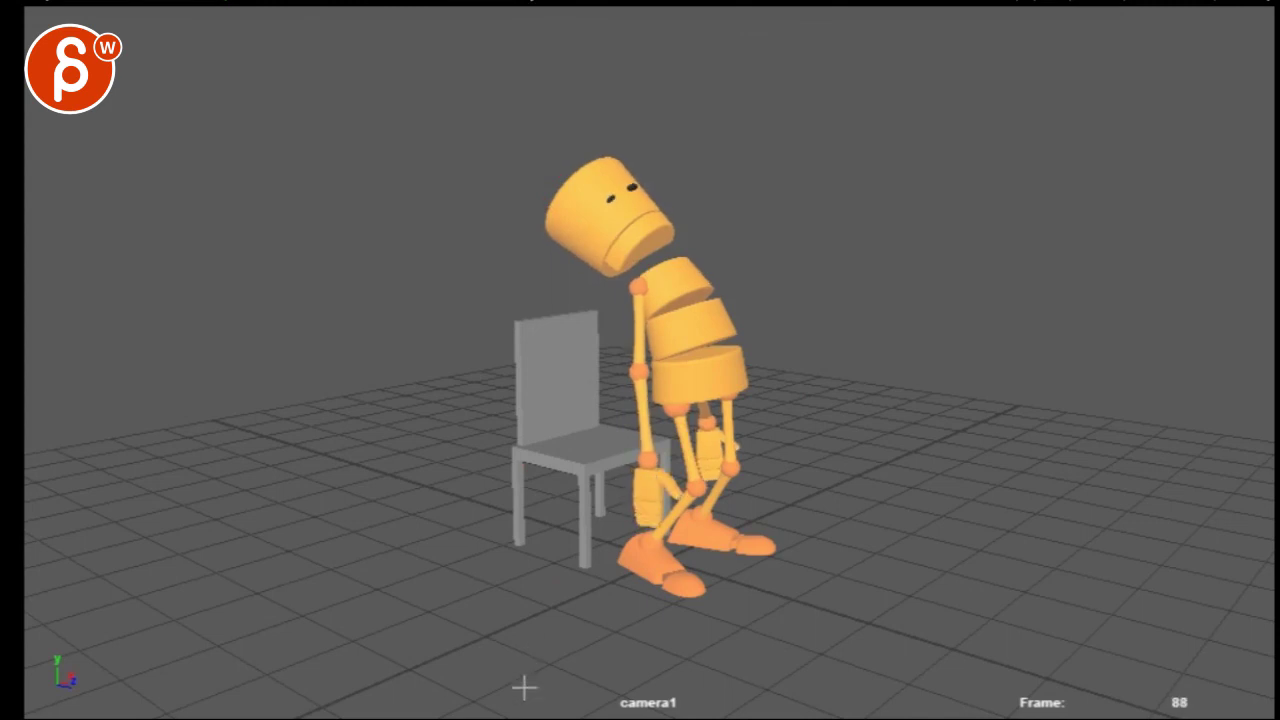
Step back to around frame 86, mark the far leg from hip to knee, and clear the mark.
{"action": "key", "text": "Left"}
{"action": "key", "text": "Left"}
{"action": "key", "text": "Left"}
{"action": "left_click_drag", "start_coordinate": [720, 405], "coordinate": [702, 490]}
{"action": "key", "text": "Escape"}
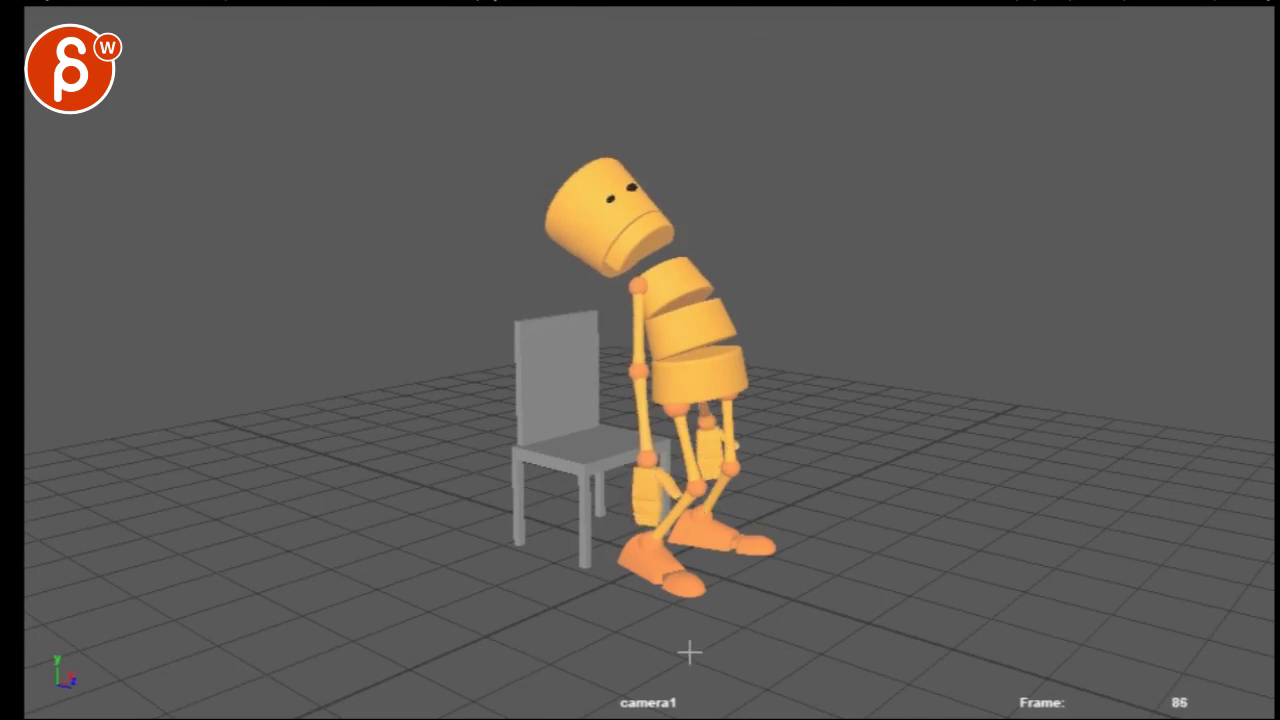
Draw a short stroke by the feet and sweep a large arc under the chair toward the hanging hand at frame 126.
{"action": "left_click_drag", "start_coordinate": [692, 545], "coordinate": [707, 580]}
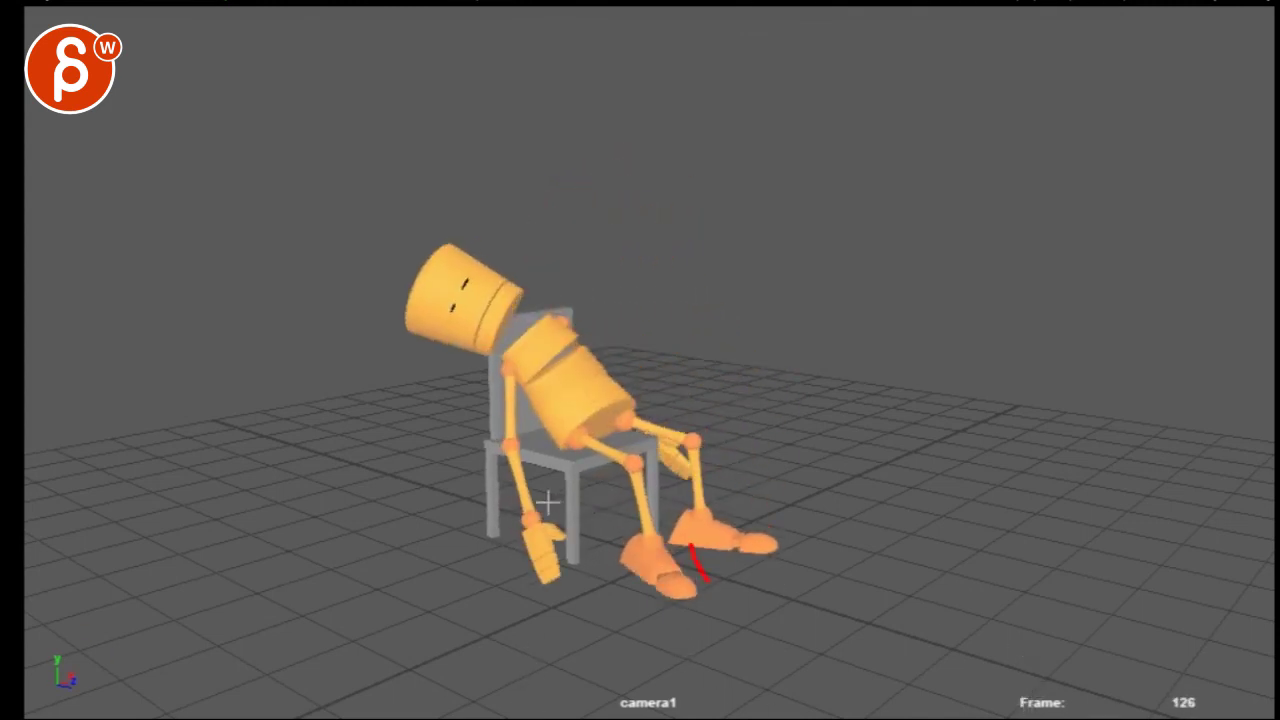
{"action": "left_click_drag", "start_coordinate": [722, 308], "coordinate": [495, 548]}
{"action": "left_click_drag", "start_coordinate": [408, 486], "coordinate": [527, 532]}
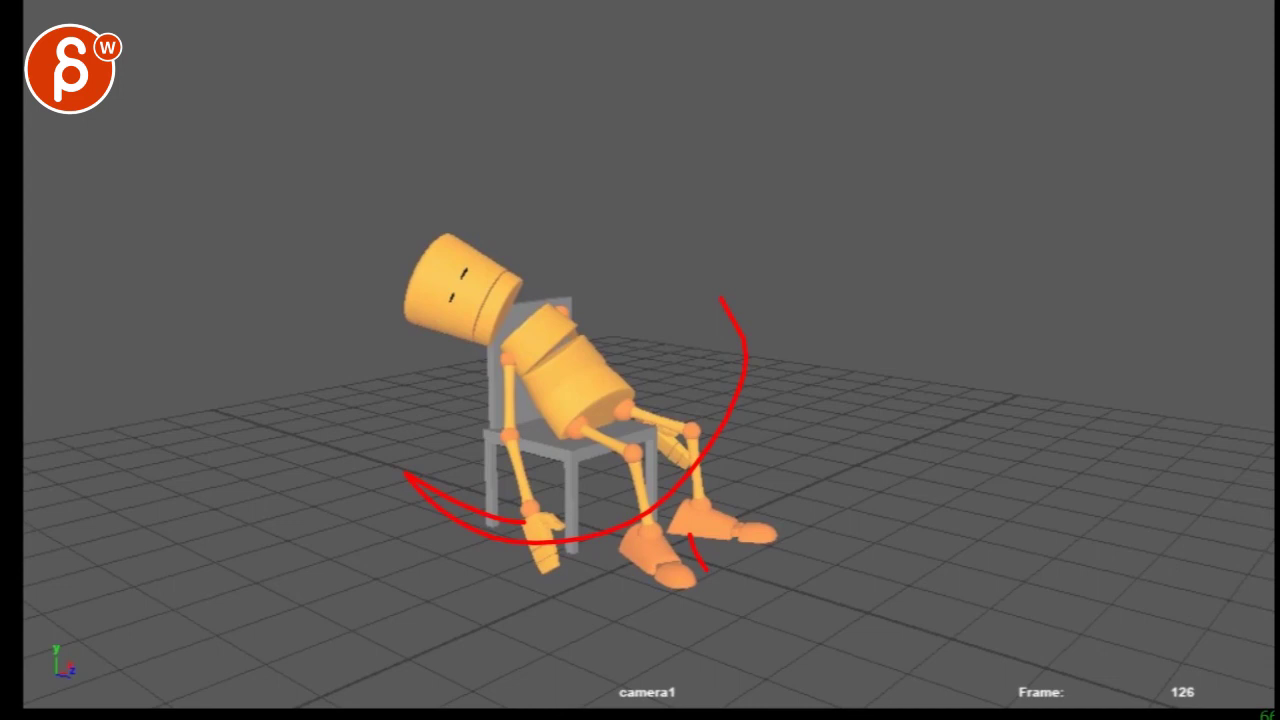
Step through the preceding frames to frame 122, and sketch zigzags along the extended arm and a large arc for its swing.
{"action": "key", "text": "Left"}
{"action": "key", "text": "Left"}
{"action": "key", "text": "Left"}
{"action": "key", "text": "Left"}
{"action": "key", "text": "Left"}
{"action": "key", "text": "Left"}
{"action": "key", "text": "Right"}
{"action": "key", "text": "Right"}
{"action": "key", "text": "Right"}
{"action": "key", "text": "Left"}
{"action": "left_click_drag", "start_coordinate": [560, 332], "coordinate": [640, 303]}
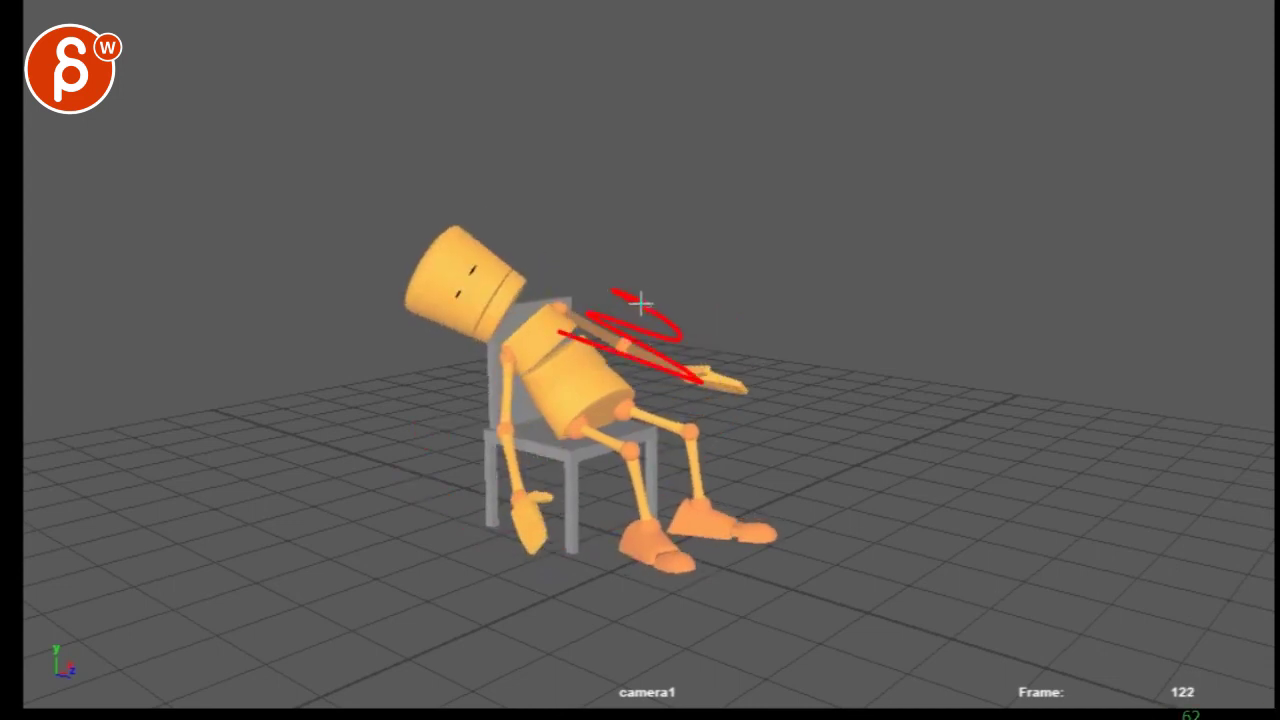
{"action": "left_click_drag", "start_coordinate": [761, 172], "coordinate": [428, 398]}
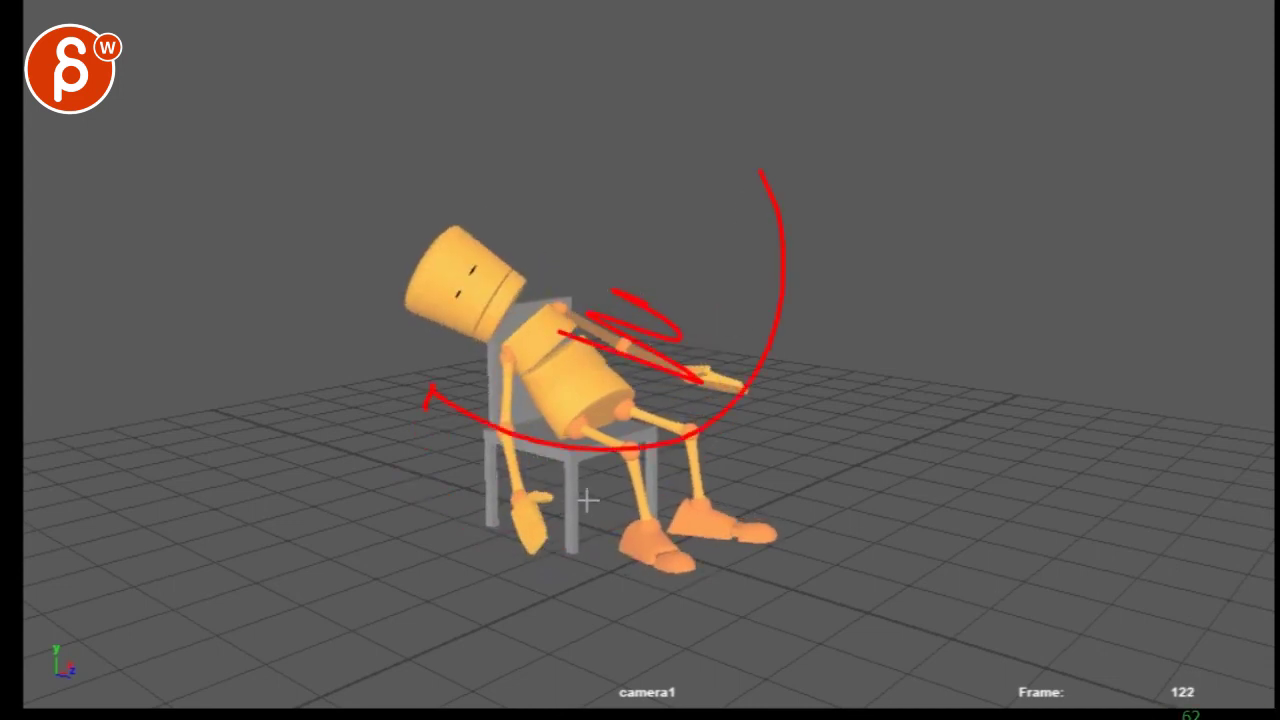